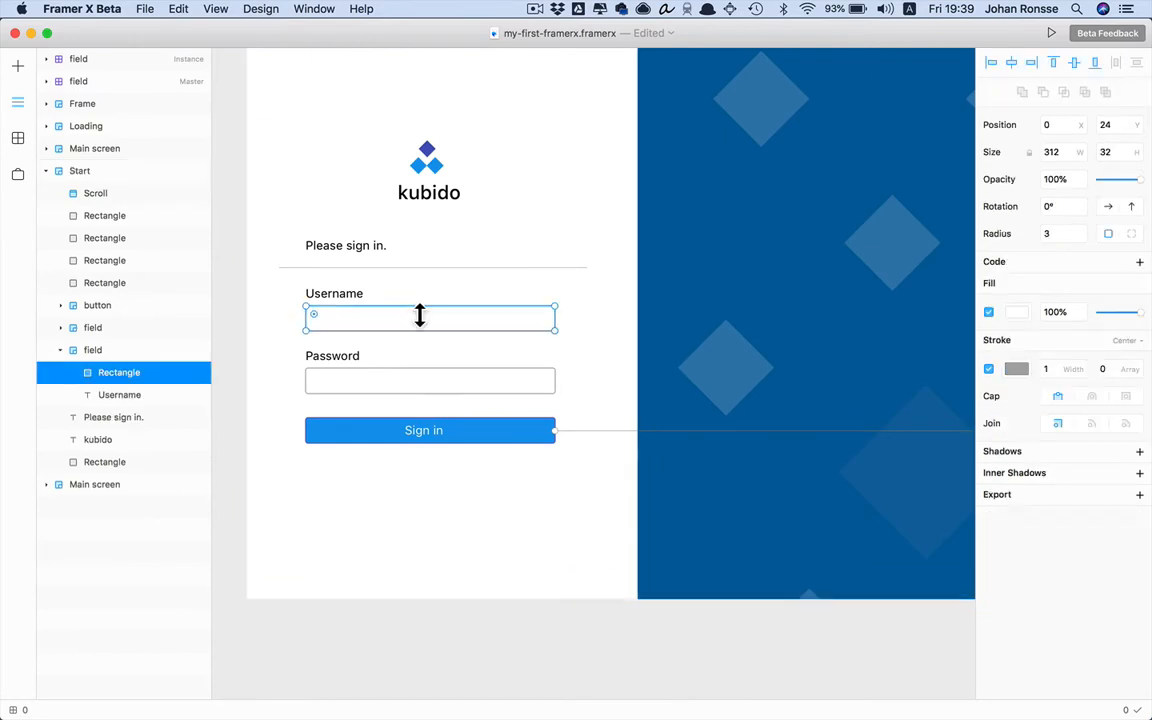
Change the stroke of both the Username and Password field outlines to light grey #EDEDED
{"action": "left_click", "coordinate": [527, 380], "text": "shift"}
{"action": "left_click", "coordinate": [1016, 369]}
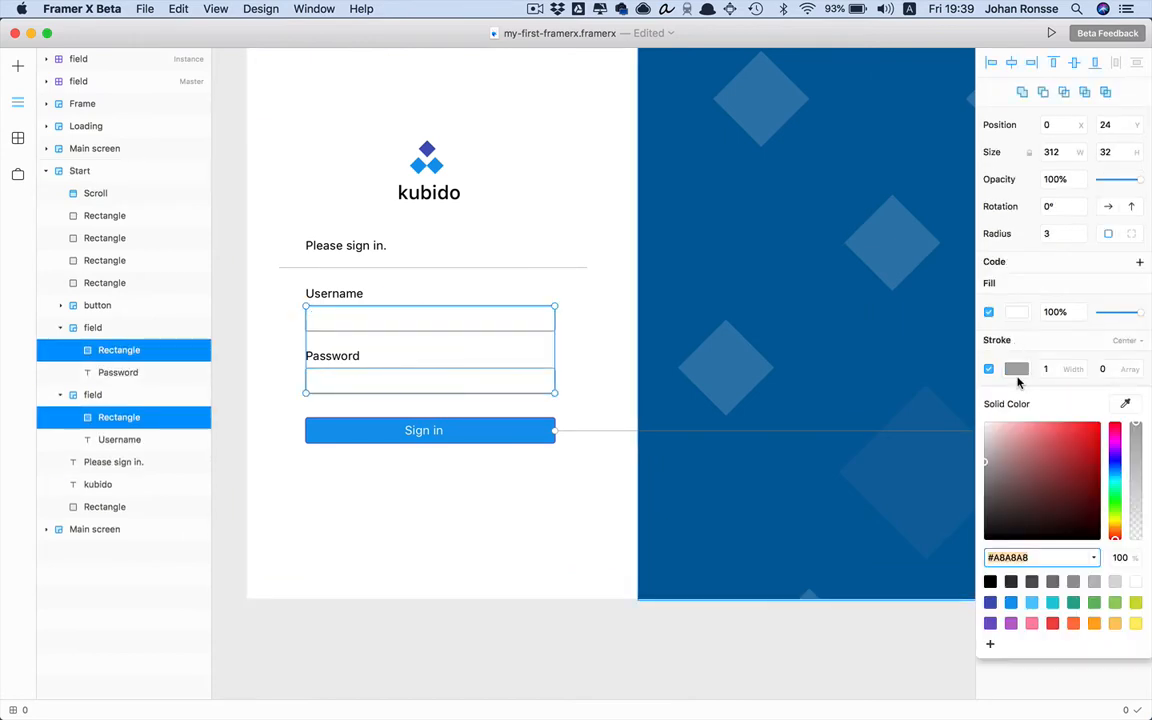
{"action": "left_click", "coordinate": [990, 602]}
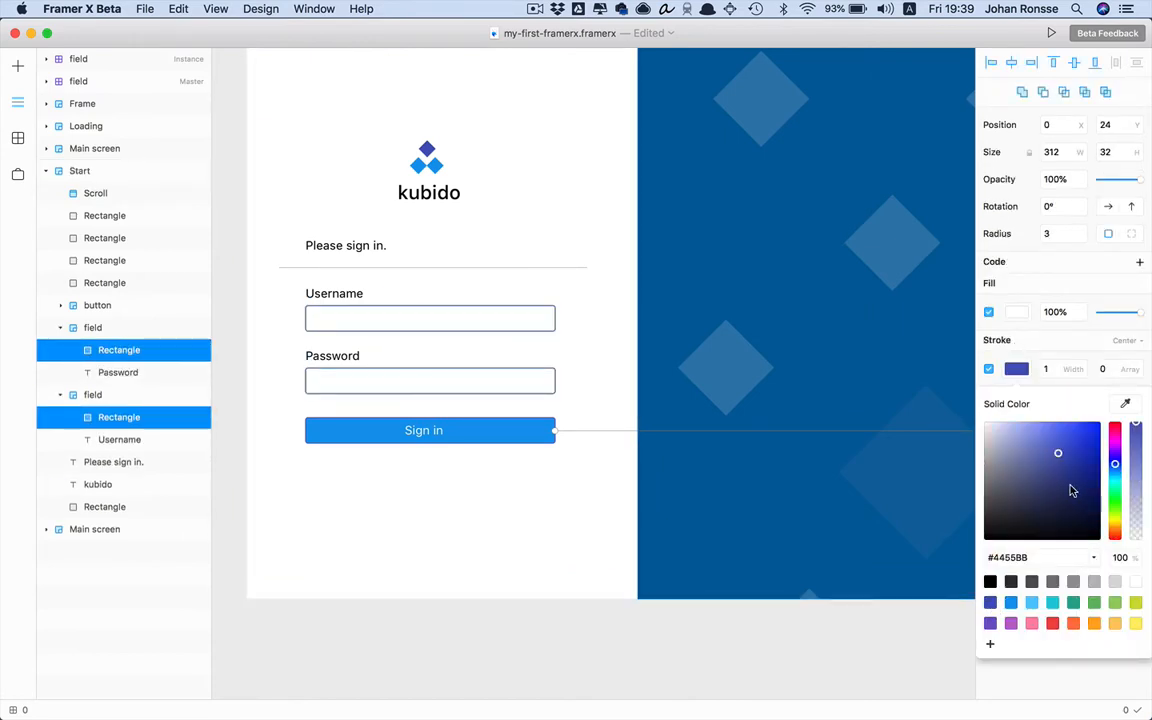
{"action": "mouse_move", "coordinate": [1005, 465]}
{"action": "left_mouse_down"}
{"action": "mouse_move", "coordinate": [972, 463]}
{"action": "mouse_move", "coordinate": [995, 463]}
{"action": "mouse_move", "coordinate": [985, 432]}
{"action": "left_mouse_up"}
Clear the selection and open a live preview of the Start screen with Cmd+P
{"action": "left_click", "coordinate": [452, 597]}
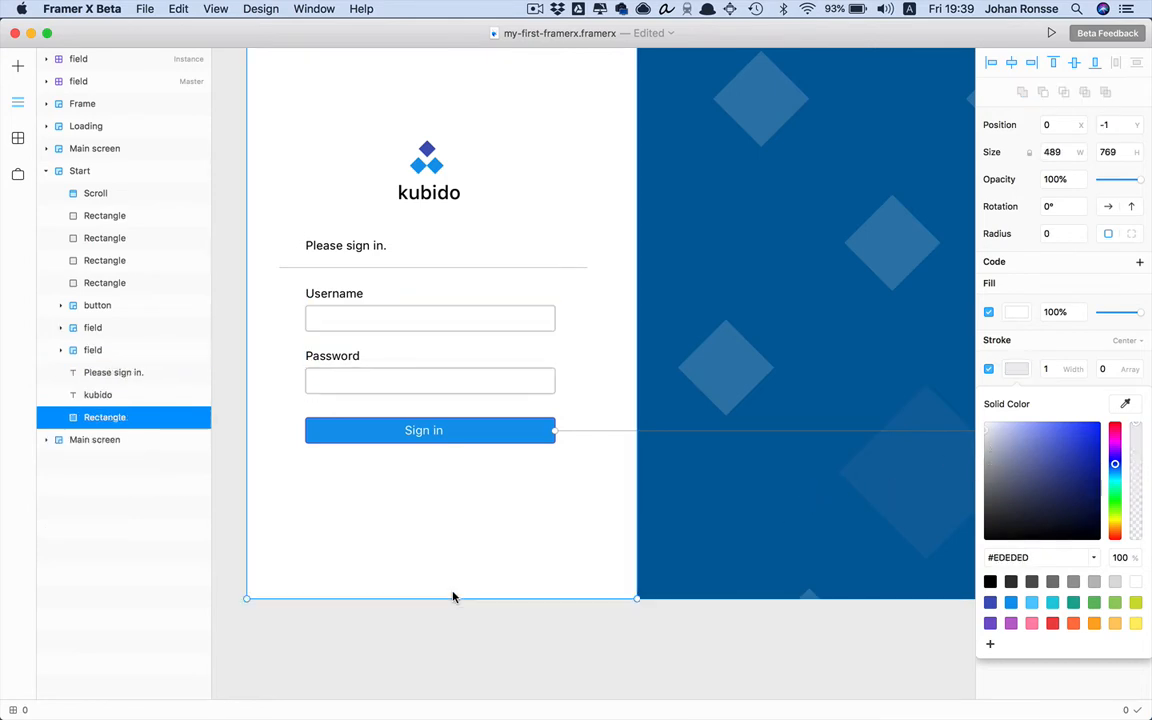
{"action": "left_click", "coordinate": [496, 641]}
{"action": "key", "text": "super+p"}
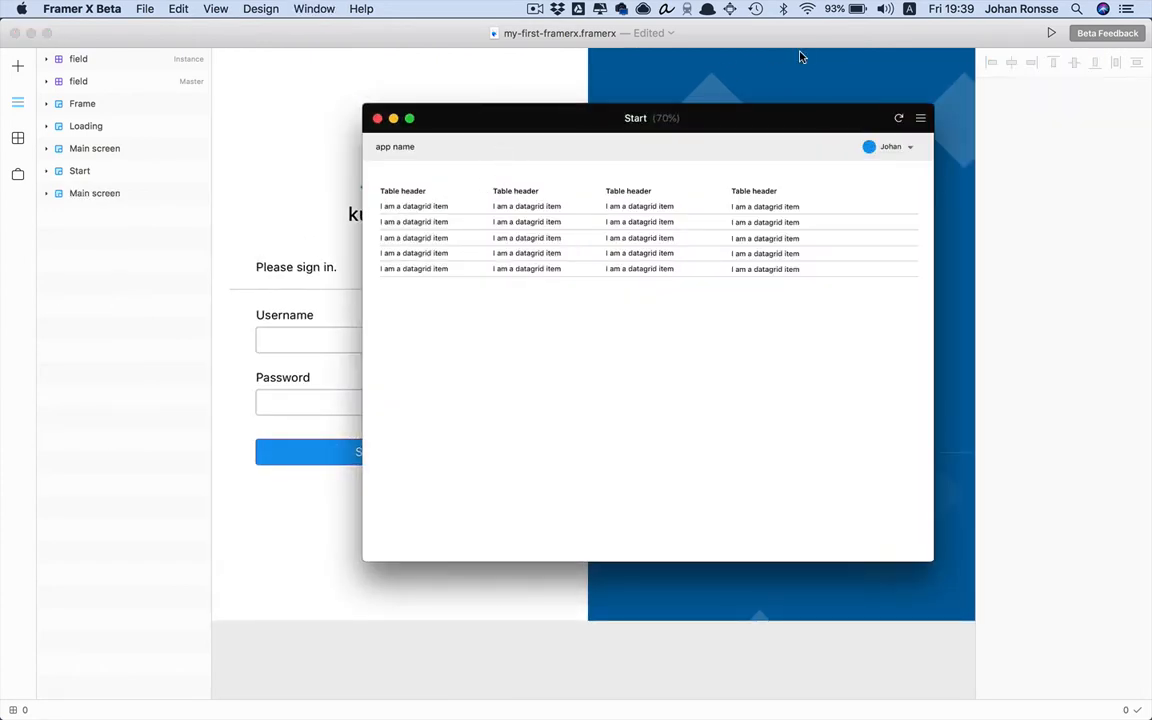
Restart the preview at the kubido sign-in screen, then return to the canvas and select the blue scroll panel
{"action": "left_click", "coordinate": [897, 119]}
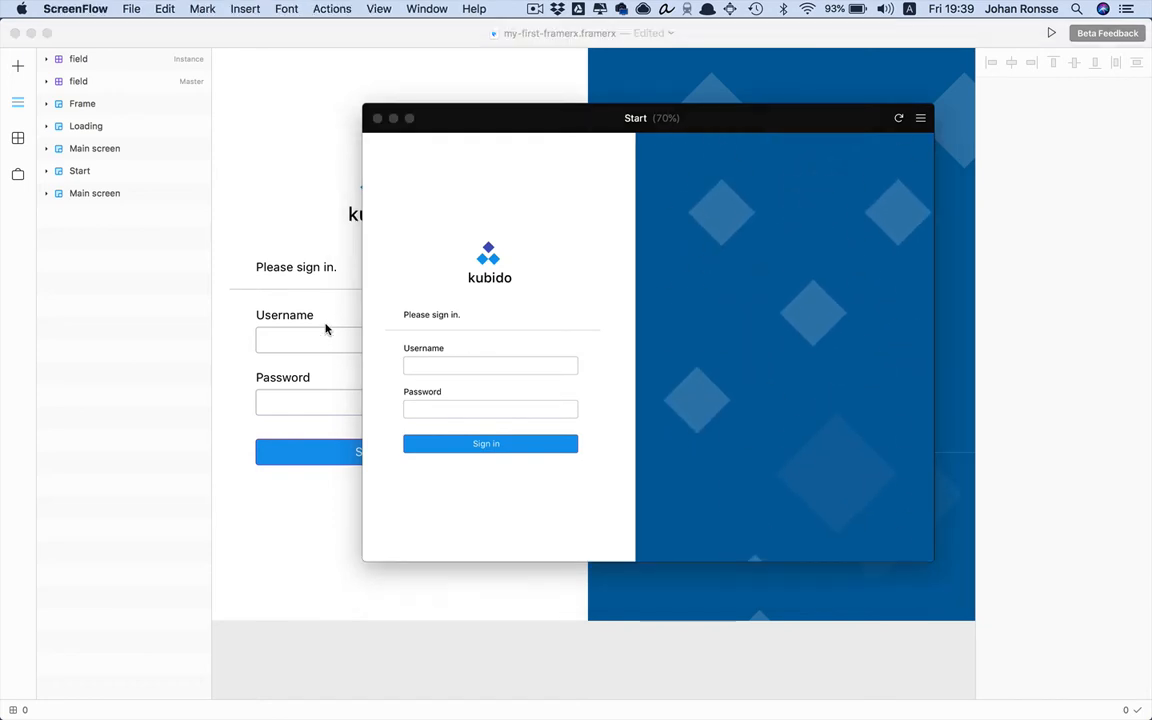
{"action": "left_click", "coordinate": [326, 329]}
{"action": "left_click", "coordinate": [733, 290]}
{"action": "scroll", "coordinate": [733, 290], "scroll_direction": "right", "scroll_amount": 2}
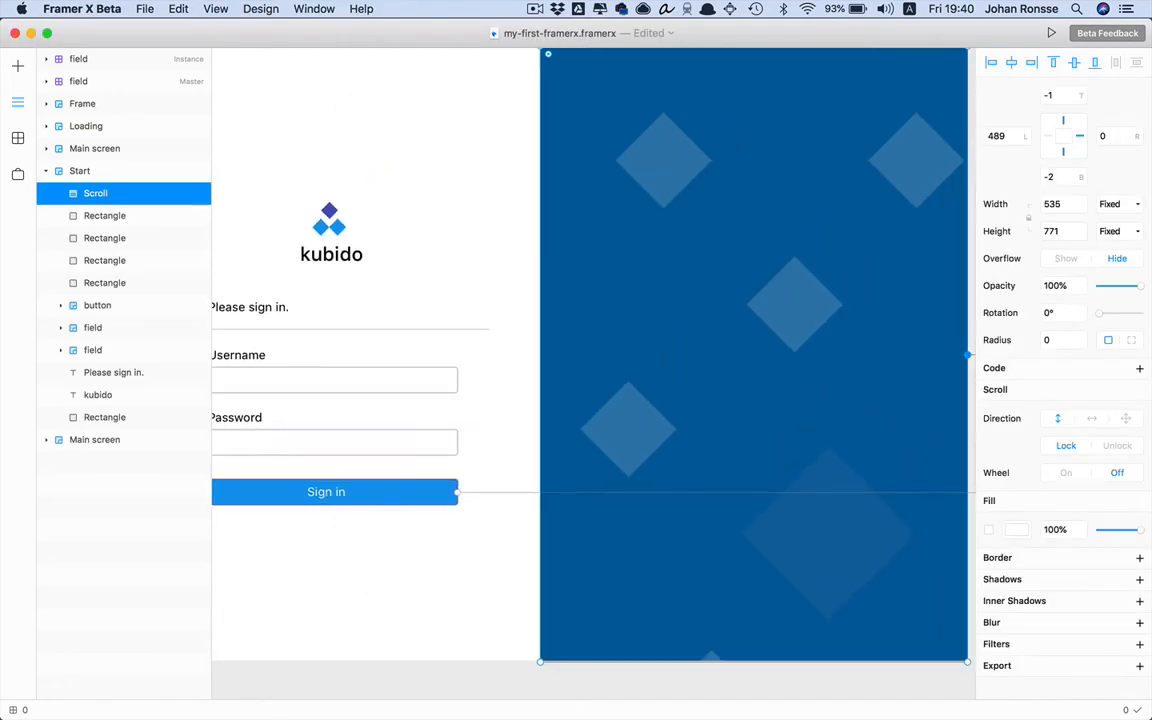
Duplicate a diamond, shrink the copy to 46 px and set its fill opacity to 50%
{"action": "key", "text": "super+minus"}
{"action": "scroll", "coordinate": [692, 281], "scroll_direction": "right", "scroll_amount": 3}
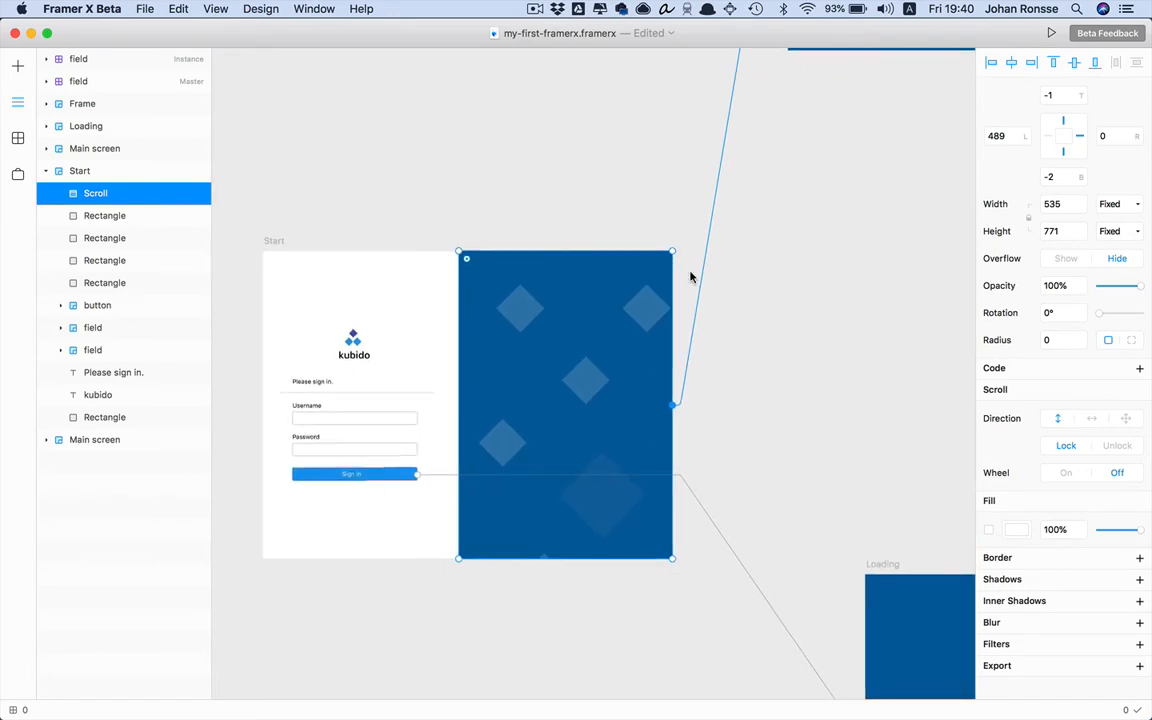
{"action": "scroll", "coordinate": [746, 237], "scroll_direction": "up", "scroll_amount": 5}
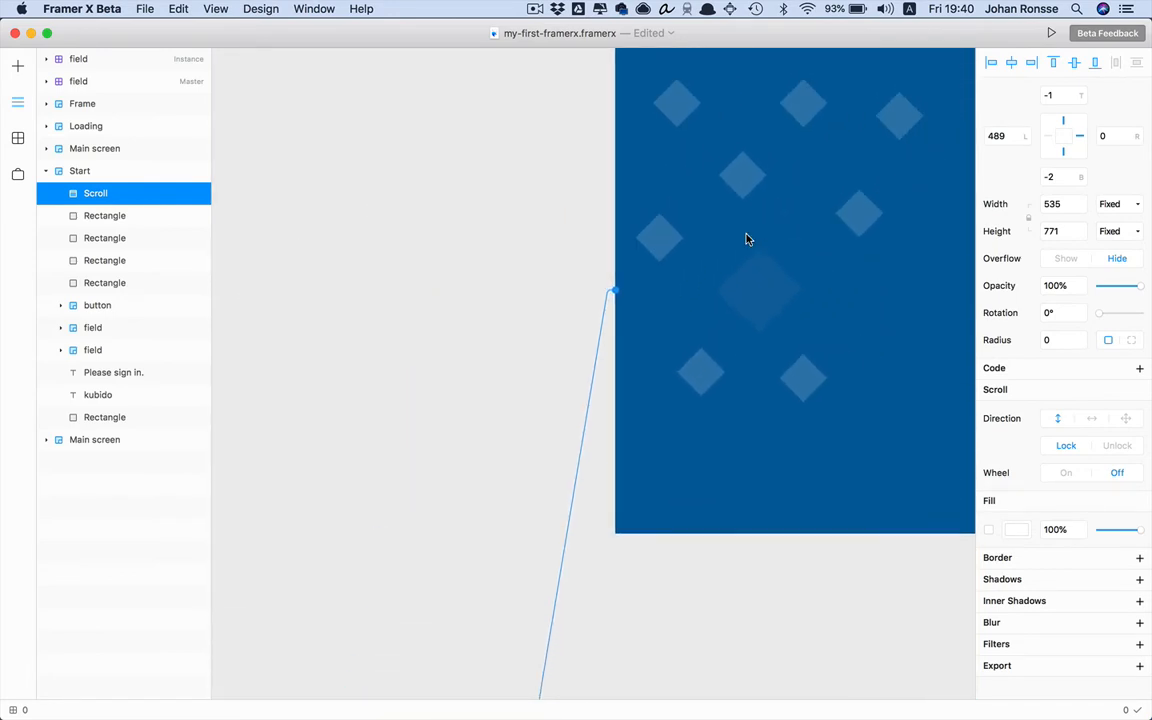
{"action": "scroll", "coordinate": [750, 230], "scroll_direction": "right", "scroll_amount": 3}
{"action": "left_click", "coordinate": [594, 267]}
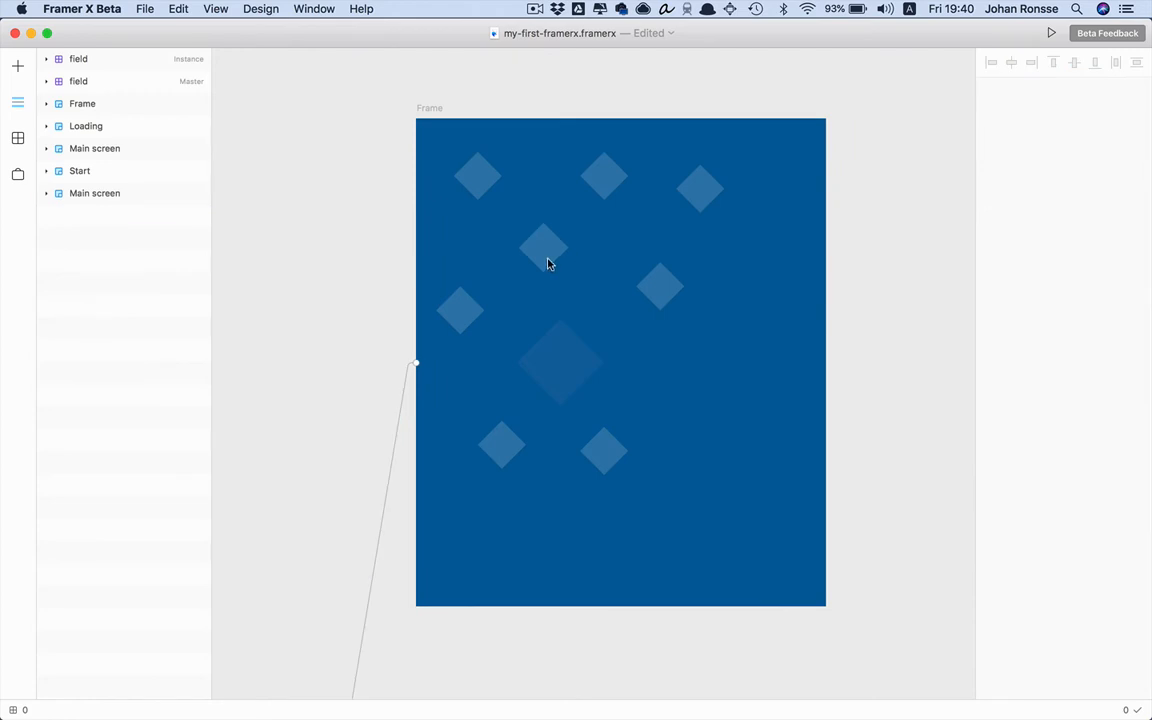
{"action": "left_click_drag", "start_coordinate": [549, 262], "coordinate": [468, 239], "text": "alt"}
{"action": "left_click", "coordinate": [482, 252]}
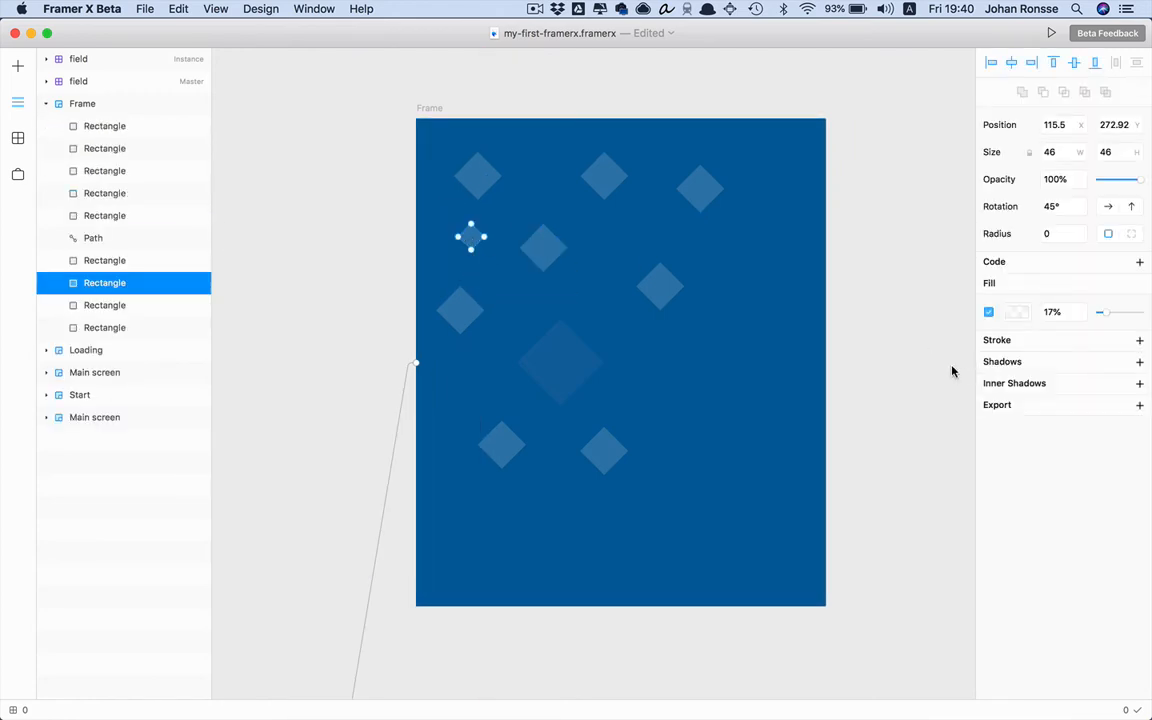
{"action": "left_click", "coordinate": [1047, 312]}
{"action": "key", "text": "Return"}
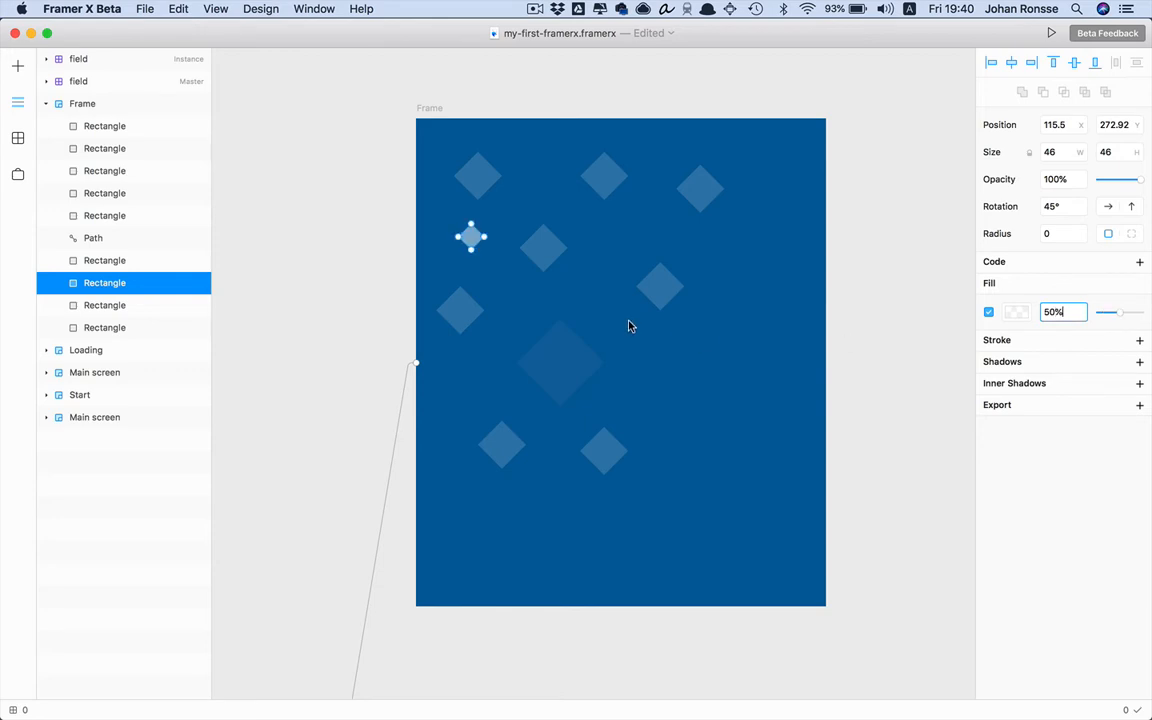
Scatter more copies of the small diamond around the scroll content, then select the Start frame
{"action": "left_click", "coordinate": [631, 323]}
{"action": "left_click_drag", "start_coordinate": [474, 239], "coordinate": [485, 391], "text": "alt"}
{"action": "left_click_drag", "start_coordinate": [530, 318], "coordinate": [606, 285], "text": "alt"}
{"action": "left_click", "coordinate": [628, 316]}
{"action": "scroll", "coordinate": [629, 316], "scroll_direction": "down", "scroll_amount": 8}
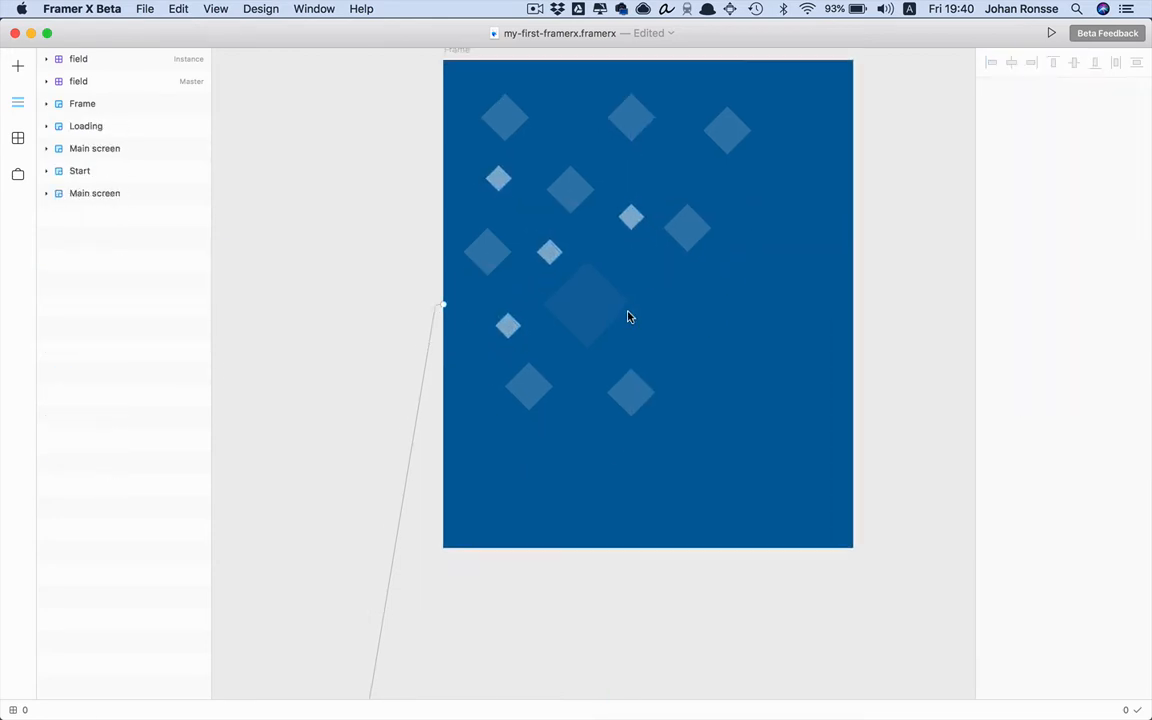
{"action": "scroll", "coordinate": [640, 312], "scroll_direction": "left", "scroll_amount": 3}
{"action": "left_click", "coordinate": [660, 294]}
{"action": "scroll", "coordinate": [645, 262], "scroll_direction": "up", "scroll_amount": 2}
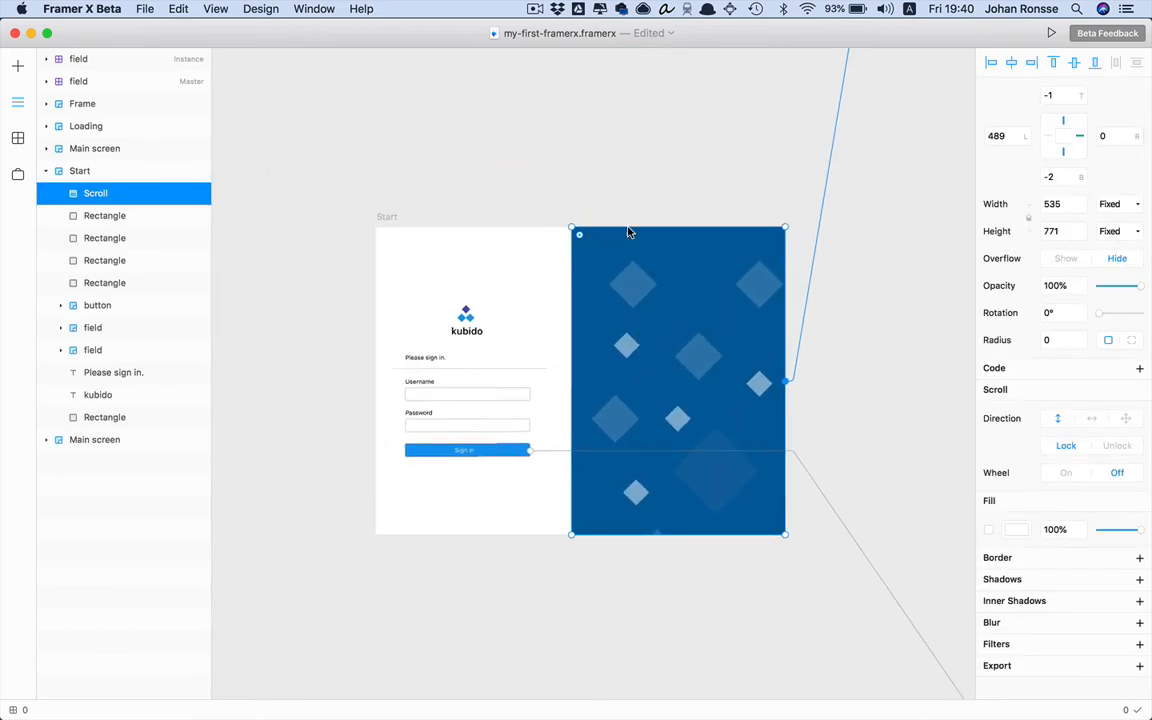
{"action": "left_click", "coordinate": [460, 213]}
{"action": "left_click", "coordinate": [393, 225]}
{"action": "key", "text": "super+p"}
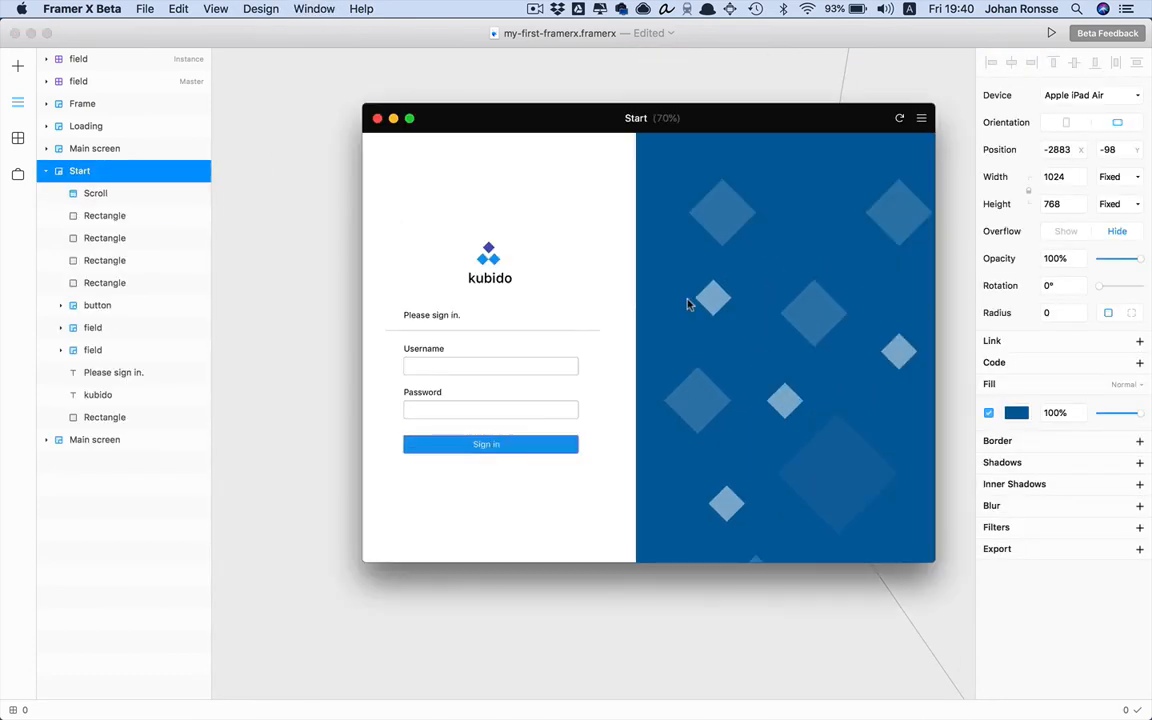
{"action": "scroll", "coordinate": [674, 212], "scroll_direction": "down", "scroll_amount": 5}
{"action": "key", "text": "shift+super+2"}
{"action": "left_click", "coordinate": [416, 220]}
{"action": "key", "text": "super+w"}
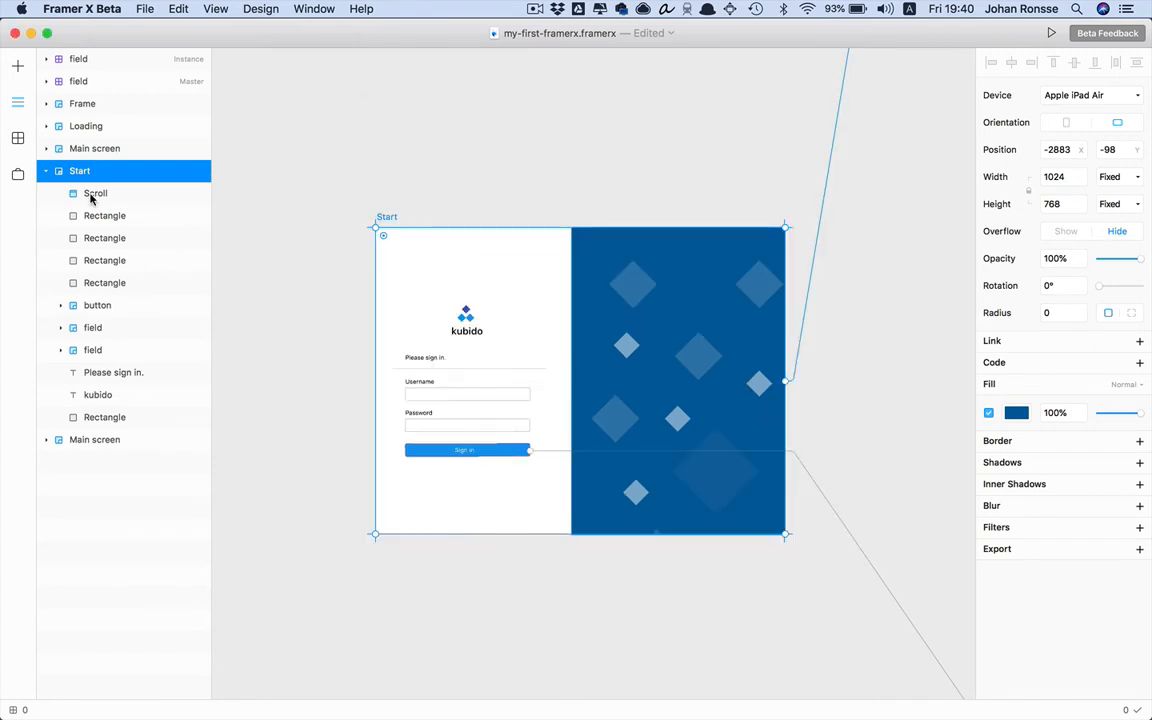
{"action": "mouse_move", "coordinate": [380, 290]}
{"action": "left_mouse_down"}
{"action": "mouse_move", "coordinate": [445, 335]}
{"action": "mouse_move", "coordinate": [383, 294]}
{"action": "left_mouse_up"}
{"action": "left_click", "coordinate": [281, 301]}
{"action": "left_click", "coordinate": [17, 66]}
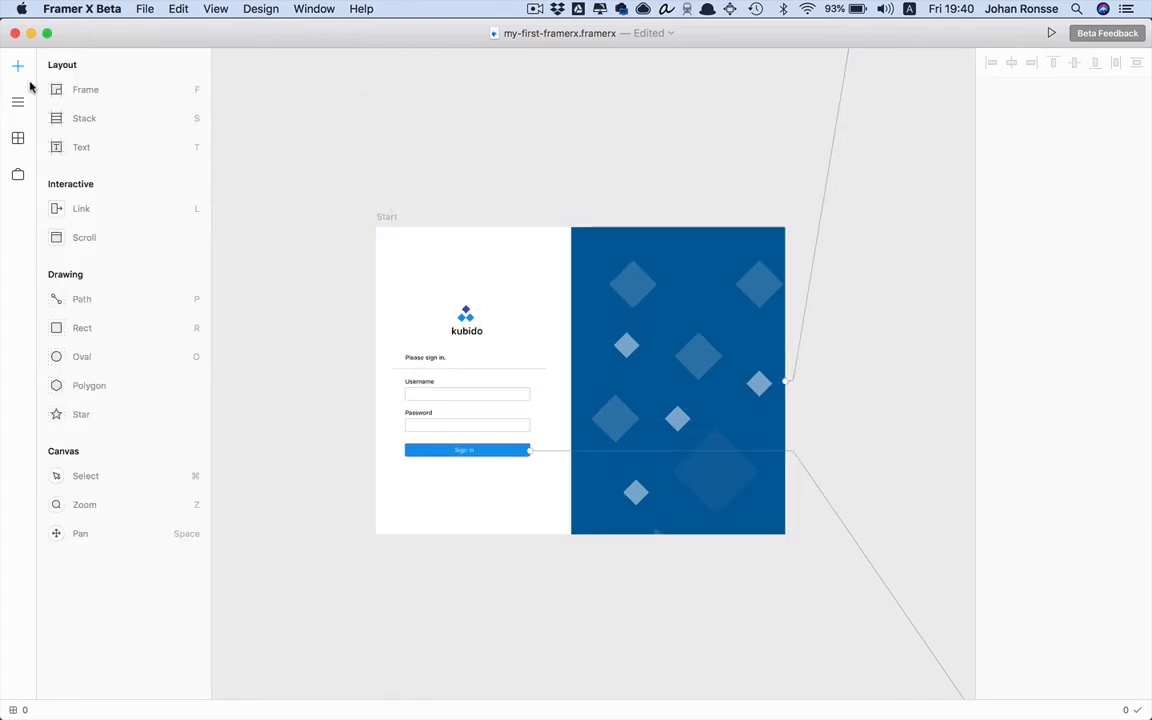
{"action": "left_click", "coordinate": [89, 234]}
{"action": "mouse_move", "coordinate": [298, 267]}
{"action": "left_mouse_down"}
{"action": "mouse_move", "coordinate": [342, 311]}
{"action": "mouse_move", "coordinate": [405, 281]}
{"action": "left_mouse_up"}
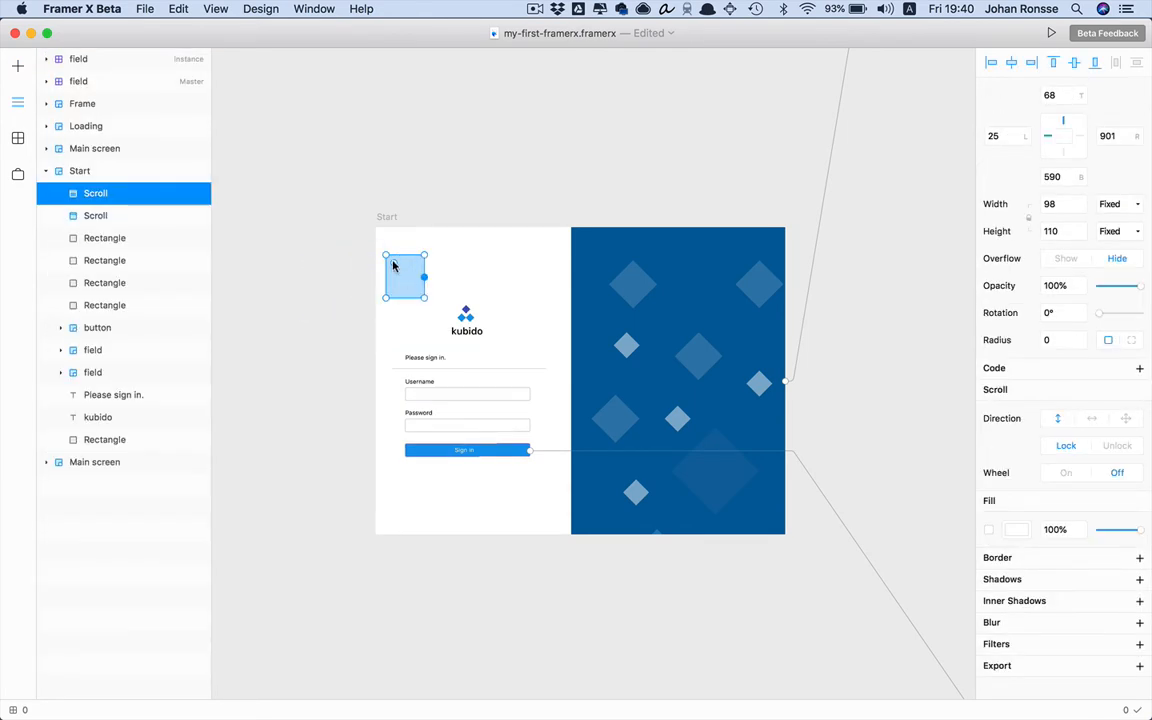
{"action": "left_click", "coordinate": [437, 219]}
{"action": "left_click", "coordinate": [404, 270]}
{"action": "left_click_drag", "start_coordinate": [424, 277], "coordinate": [586, 118]}
{"action": "left_click", "coordinate": [525, 168]}
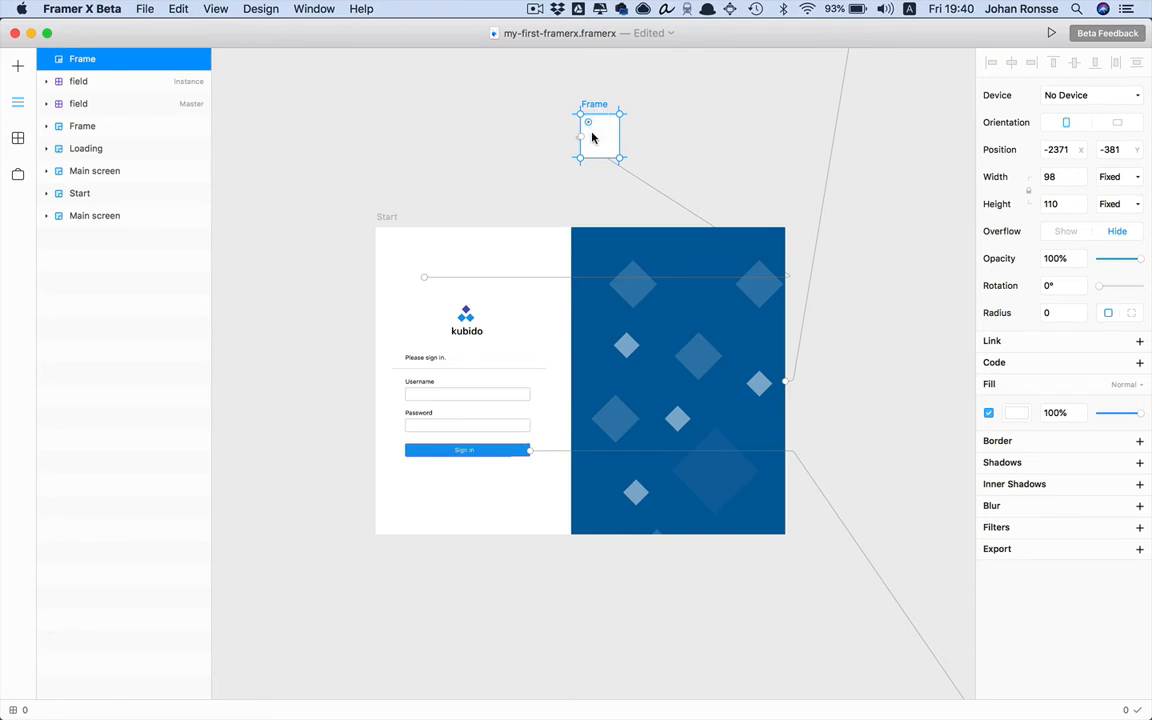
{"action": "key", "text": "BackSpace"}
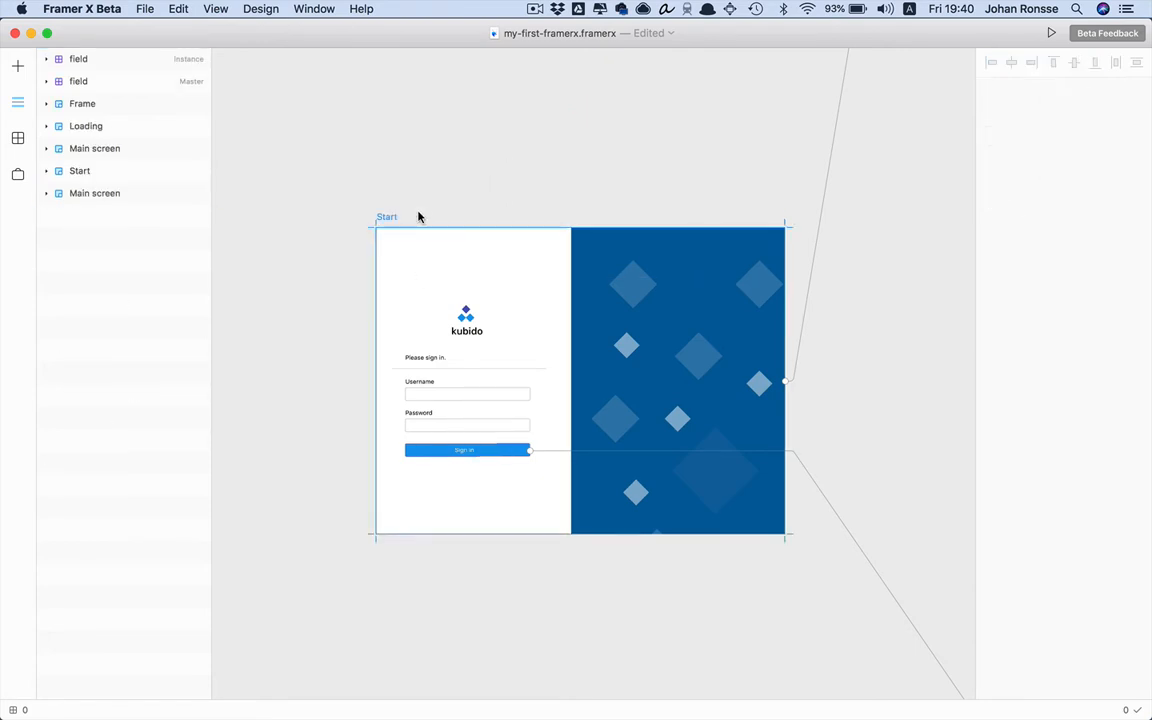
At 100% zoom, give the Loading frame's Circular spinner Duration 1 and Stroke 4, toggling Animate off and on
{"action": "scroll", "coordinate": [440, 200], "scroll_direction": "right", "scroll_amount": 3}
{"action": "scroll", "coordinate": [440, 200], "scroll_direction": "down", "scroll_amount": 1}
{"action": "scroll", "coordinate": [440, 203], "scroll_direction": "right", "scroll_amount": 5}
{"action": "scroll", "coordinate": [440, 203], "scroll_direction": "down", "scroll_amount": 4}
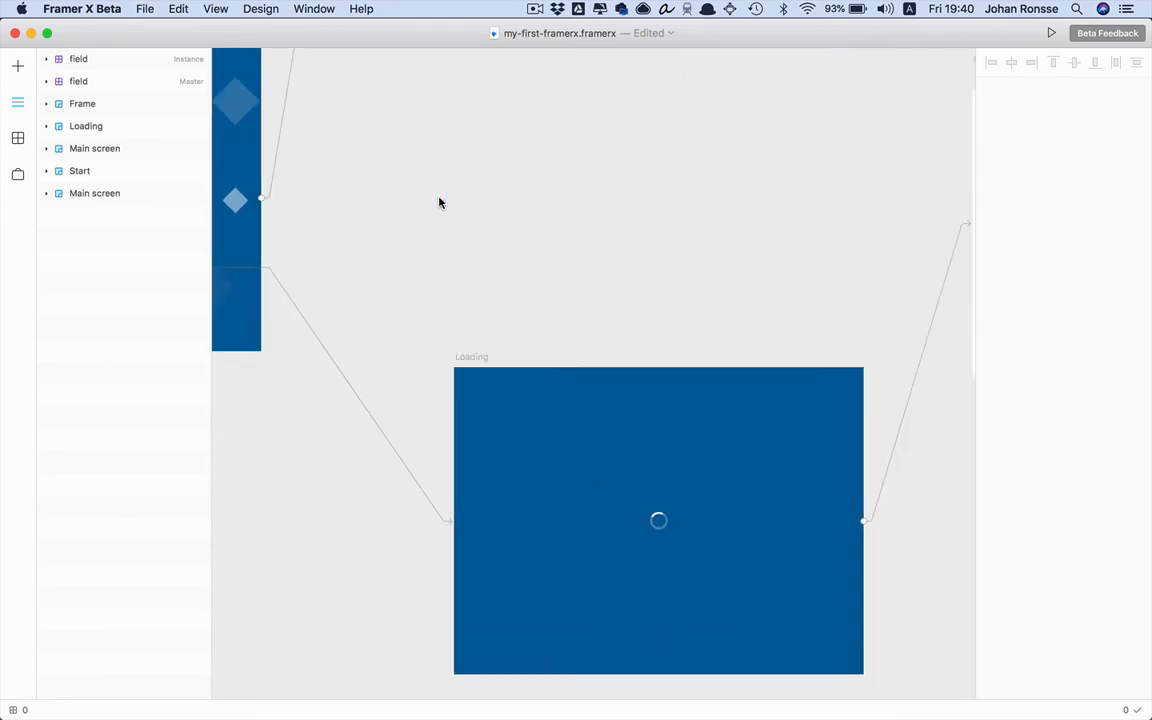
{"action": "key", "text": "super+plus"}
{"action": "scroll", "coordinate": [439, 202], "scroll_direction": "up", "scroll_amount": 2}
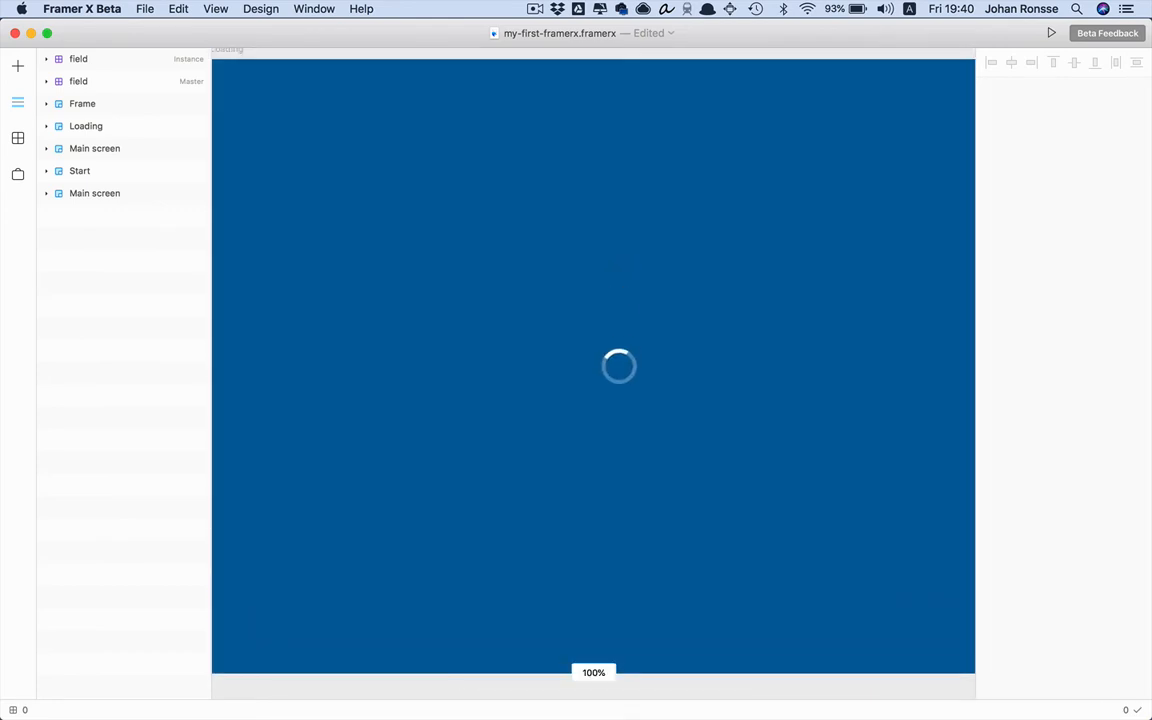
{"action": "left_click", "coordinate": [621, 376]}
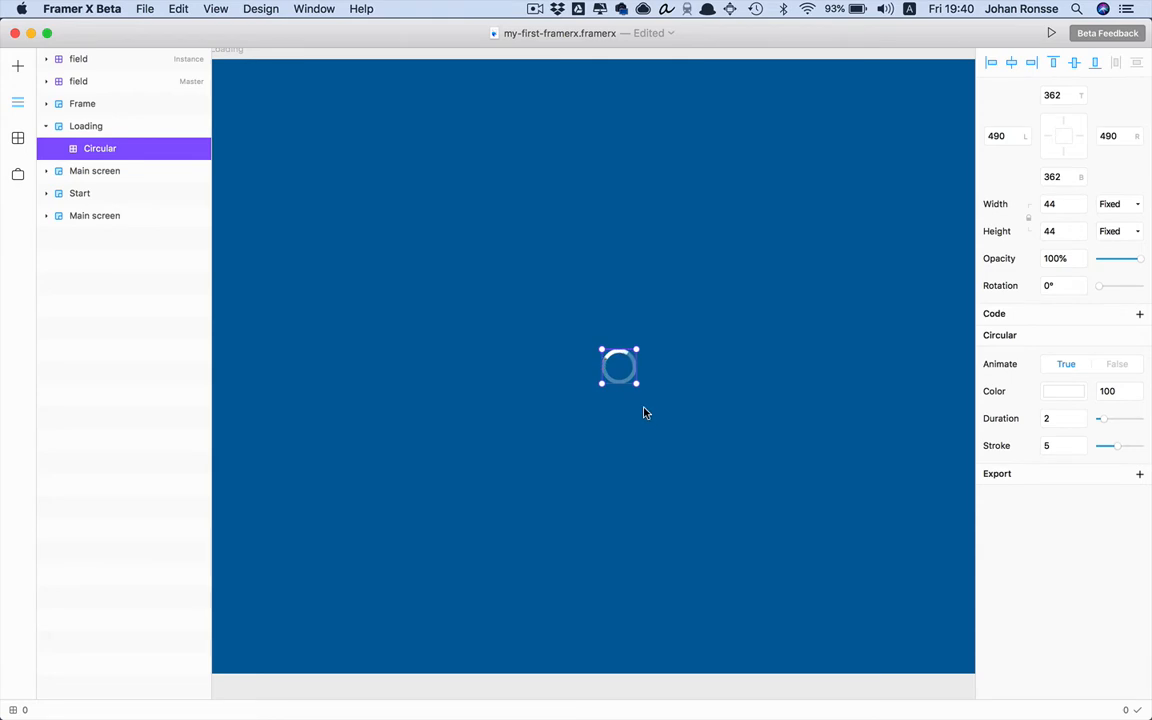
{"action": "left_click", "coordinate": [1051, 418]}
{"action": "type", "text": "10"}
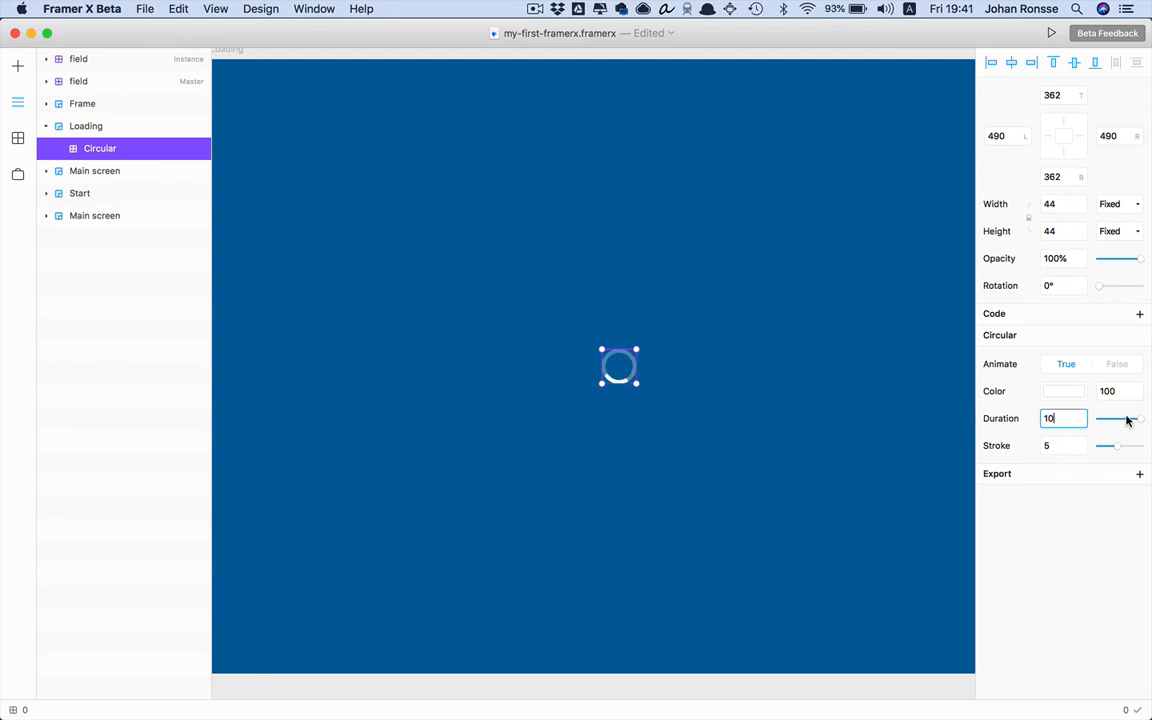
{"action": "mouse_move", "coordinate": [1128, 421]}
{"action": "left_mouse_down"}
{"action": "mouse_move", "coordinate": [1094, 422]}
{"action": "mouse_move", "coordinate": [1136, 450]}
{"action": "mouse_move", "coordinate": [1116, 450]}
{"action": "left_mouse_up"}
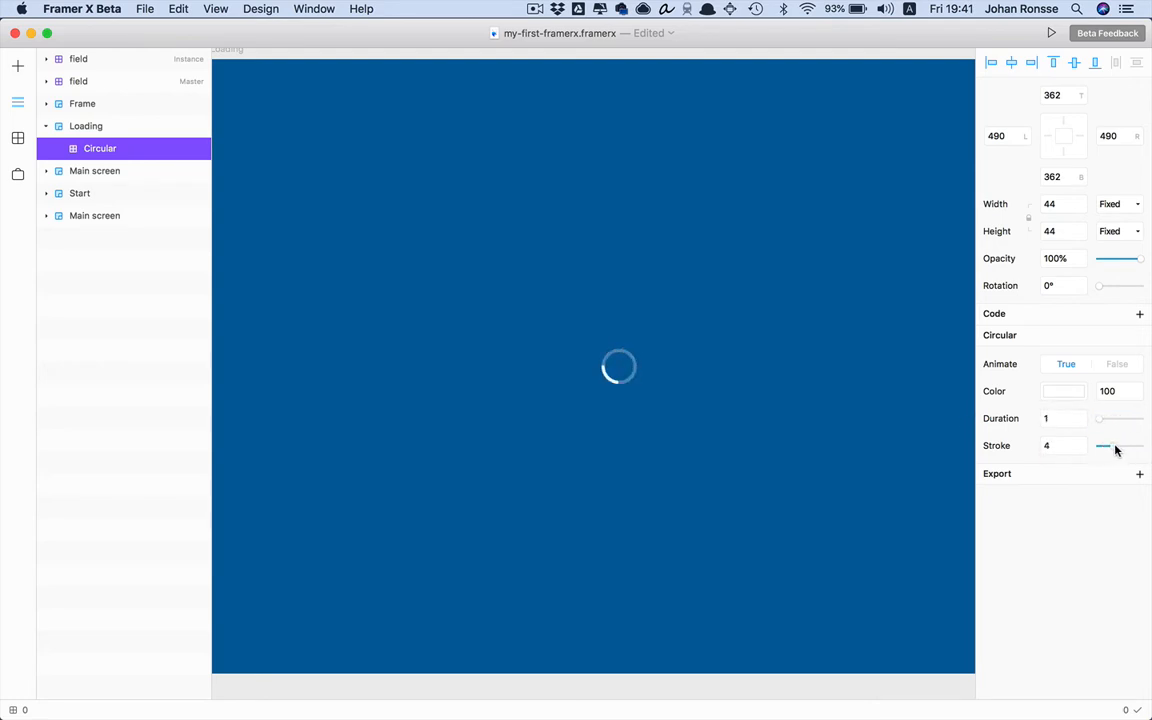
{"action": "left_click", "coordinate": [1126, 365]}
{"action": "left_click", "coordinate": [1065, 366]}
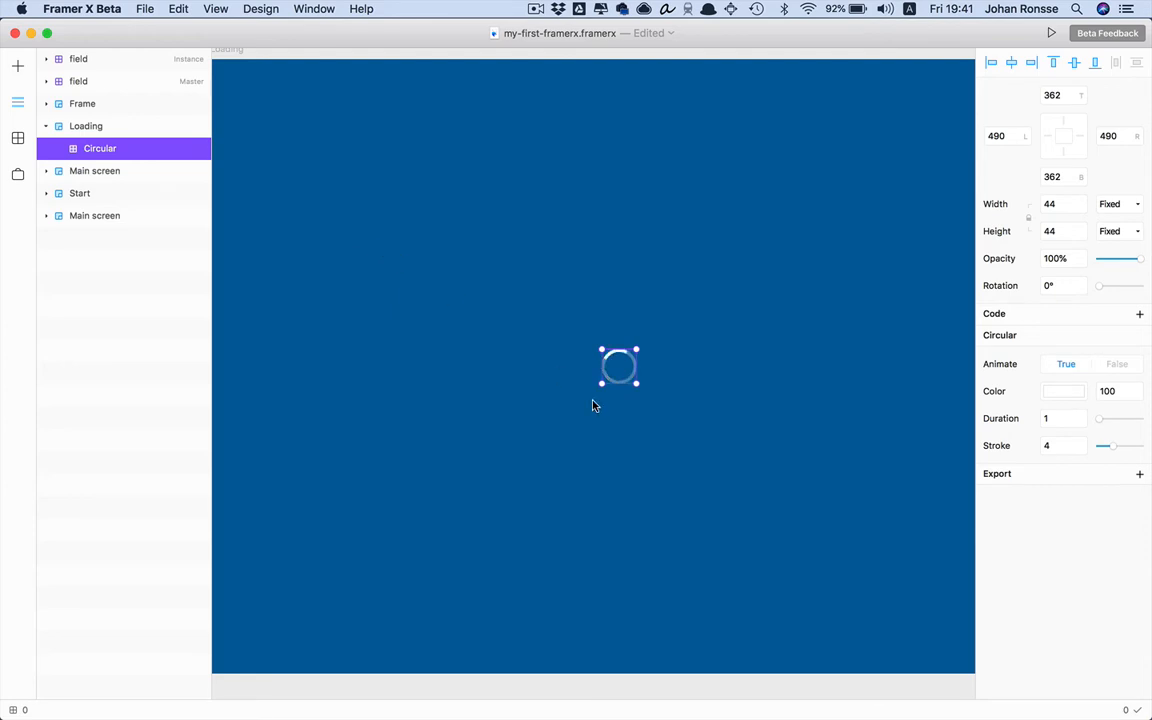
Look through the components library, then show the Installed packages: YouTube and Loading Indicators
{"action": "left_click", "coordinate": [18, 137]}
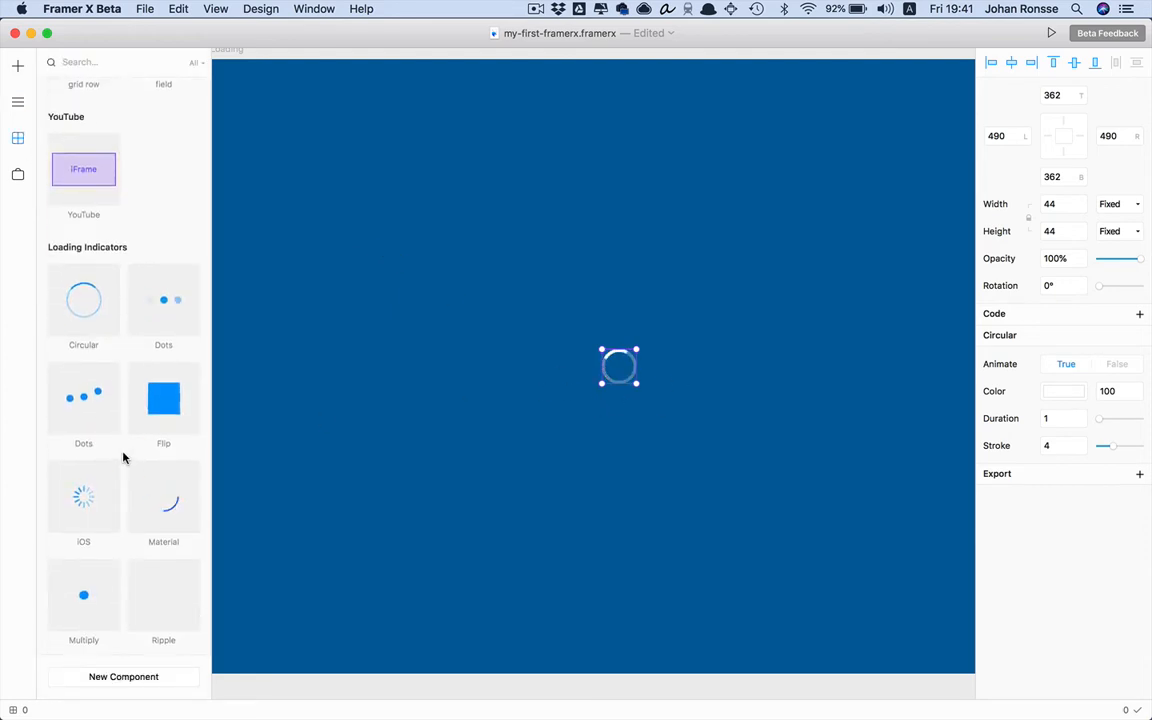
{"action": "scroll", "coordinate": [82, 440], "scroll_direction": "down", "scroll_amount": 1}
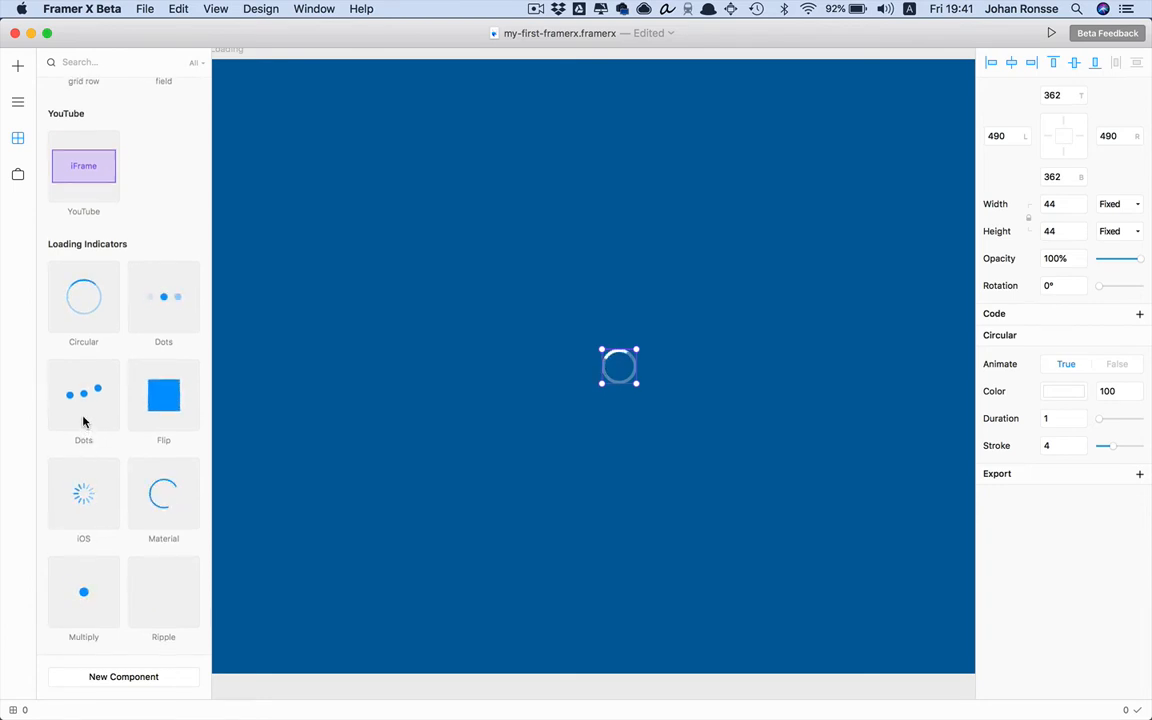
{"action": "scroll", "coordinate": [120, 280], "scroll_direction": "up", "scroll_amount": 3}
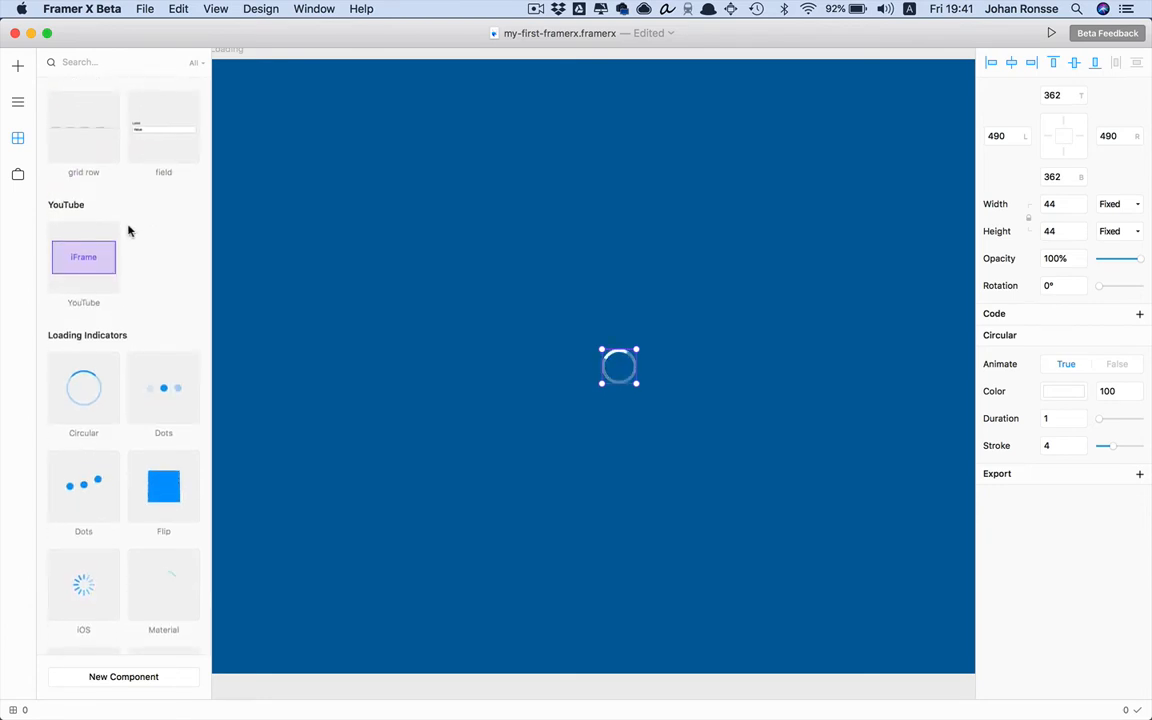
{"action": "scroll", "coordinate": [128, 231], "scroll_direction": "down", "scroll_amount": 1}
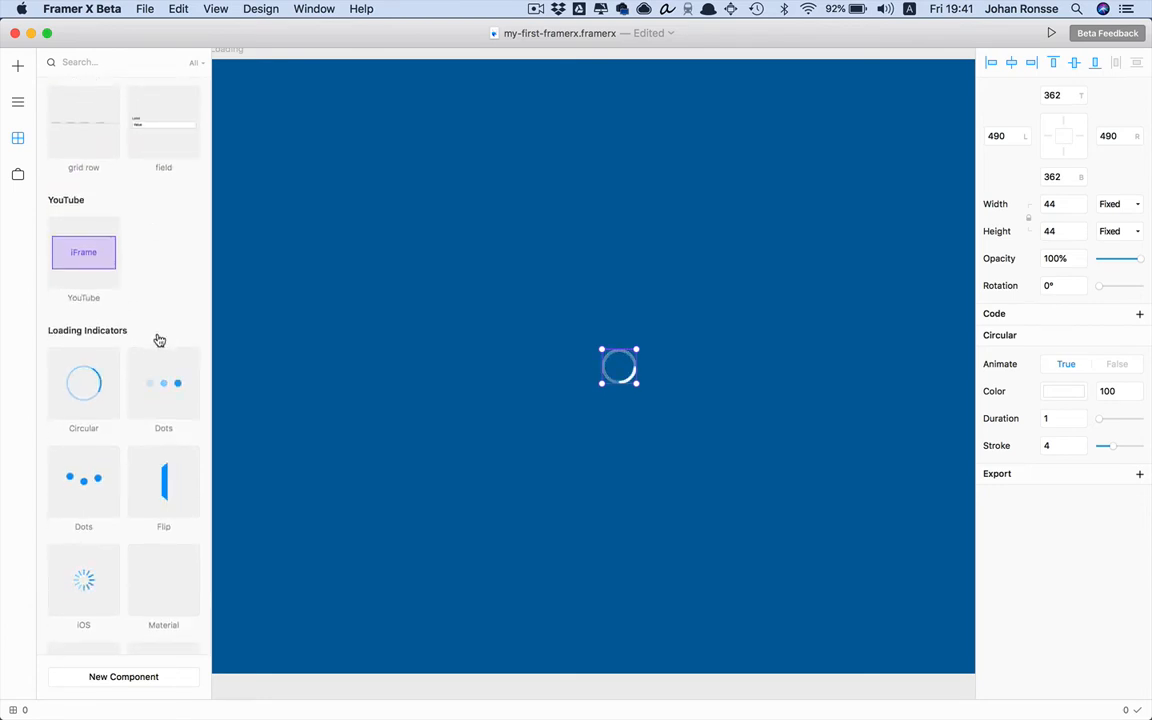
{"action": "left_click", "coordinate": [17, 176]}
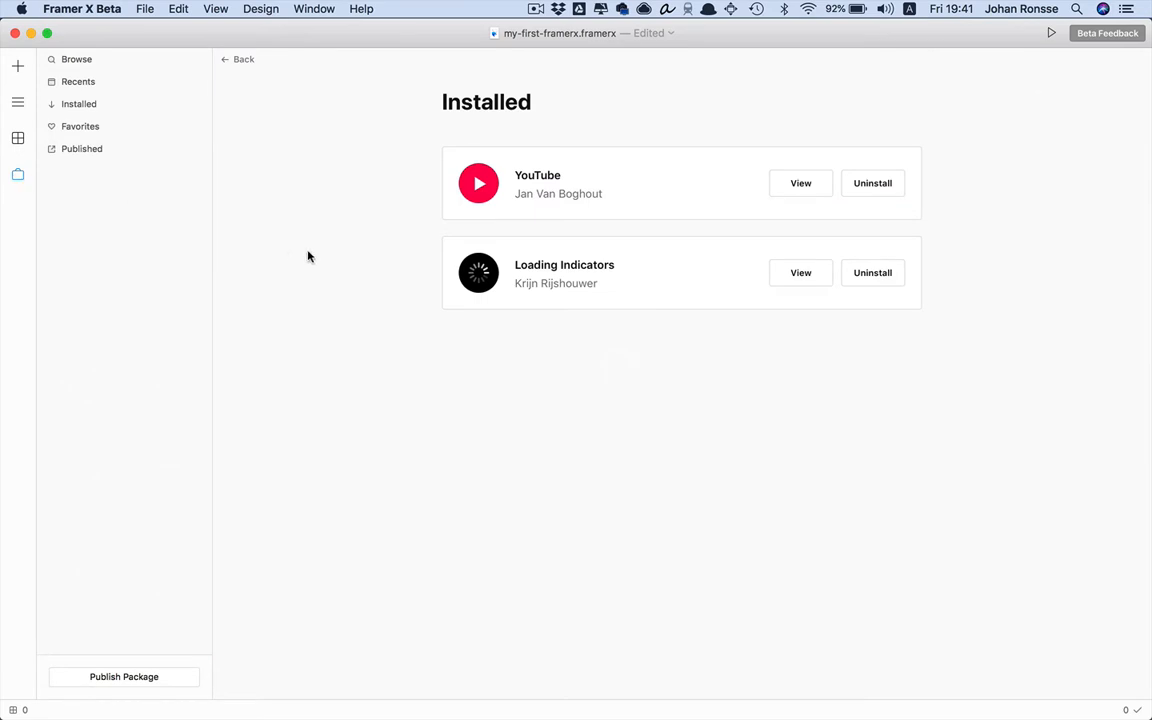
Find the Grid package (version 1.6.0) under Browse, read its overview, and install it
{"action": "left_click", "coordinate": [243, 60]}
{"action": "scroll", "coordinate": [317, 247], "scroll_direction": "down", "scroll_amount": 10}
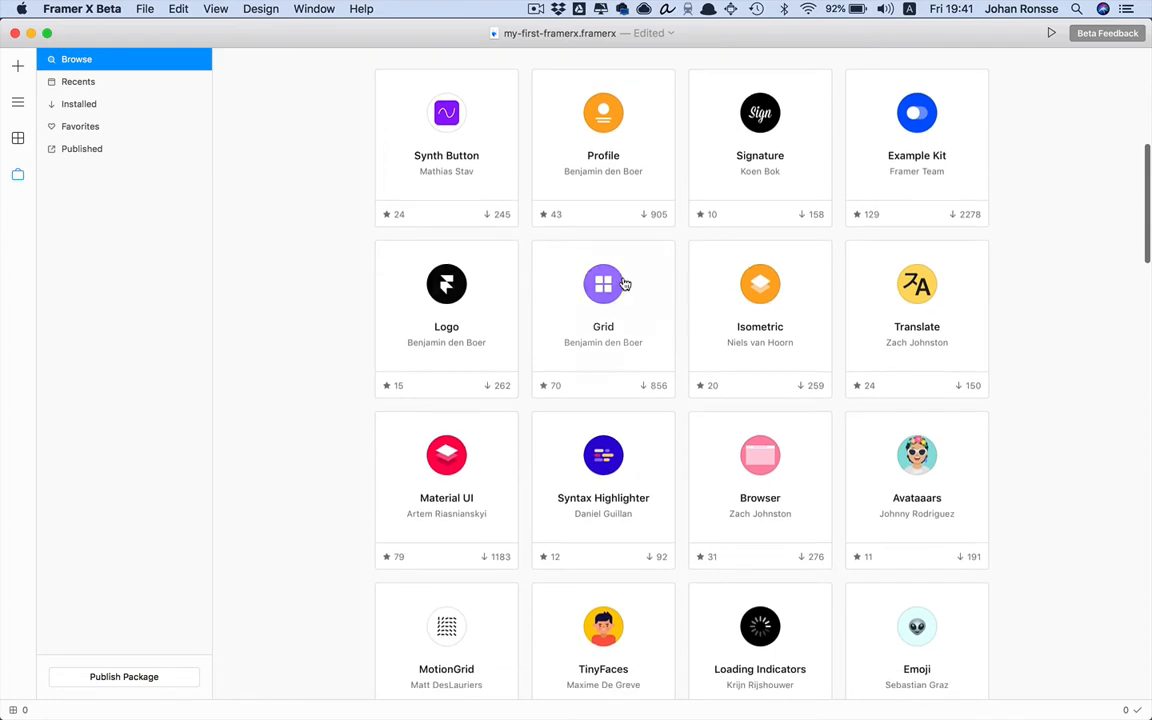
{"action": "left_click", "coordinate": [625, 292]}
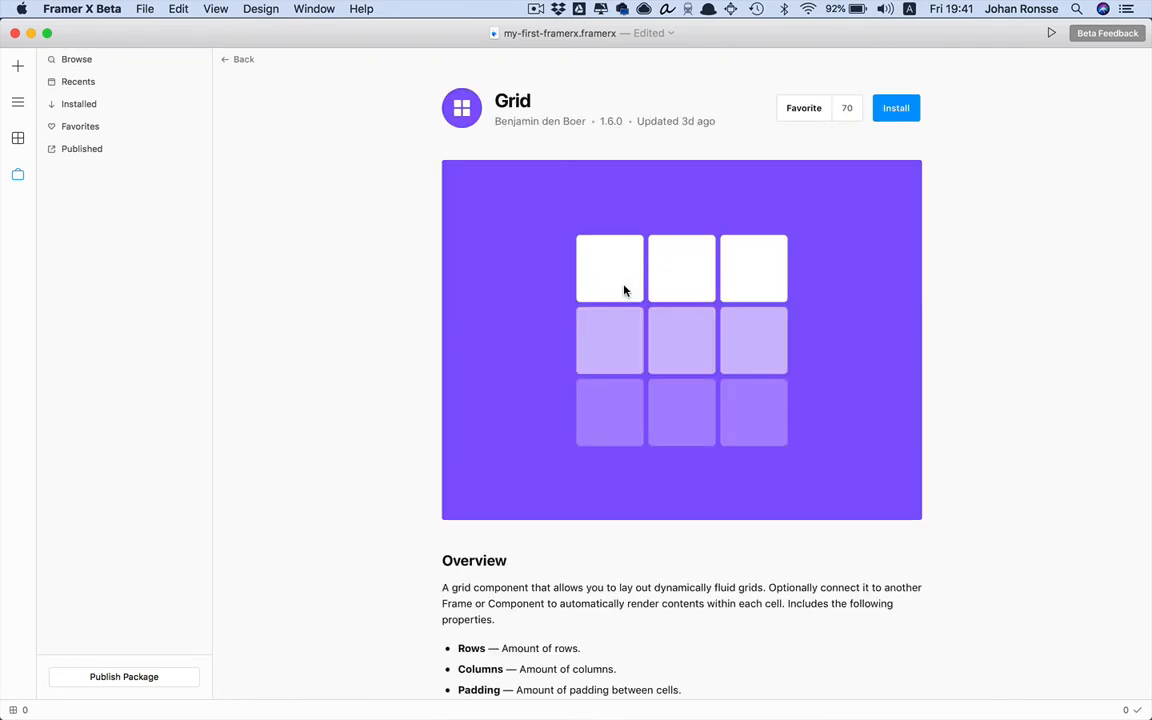
{"action": "scroll", "coordinate": [624, 290], "scroll_direction": "down", "scroll_amount": 3}
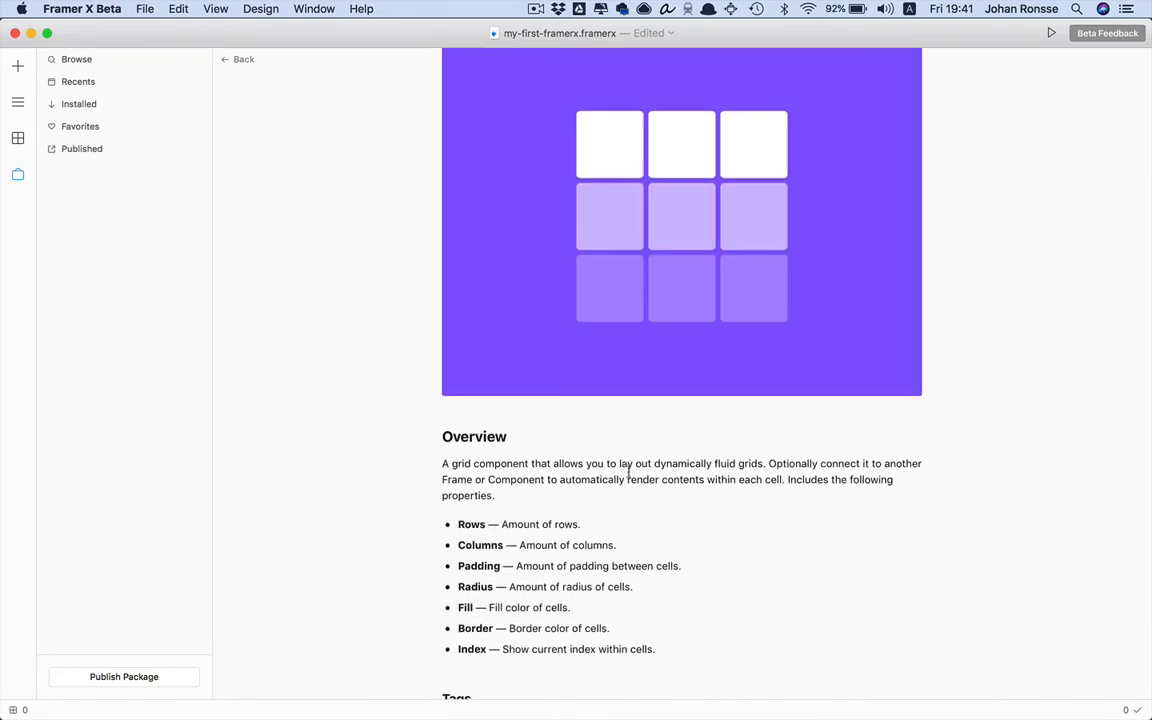
{"action": "left_click_drag", "start_coordinate": [638, 458], "coordinate": [656, 479]}
{"action": "left_click", "coordinate": [683, 477]}
{"action": "scroll", "coordinate": [683, 477], "scroll_direction": "down", "scroll_amount": 3}
{"action": "scroll", "coordinate": [681, 476], "scroll_direction": "up", "scroll_amount": 5}
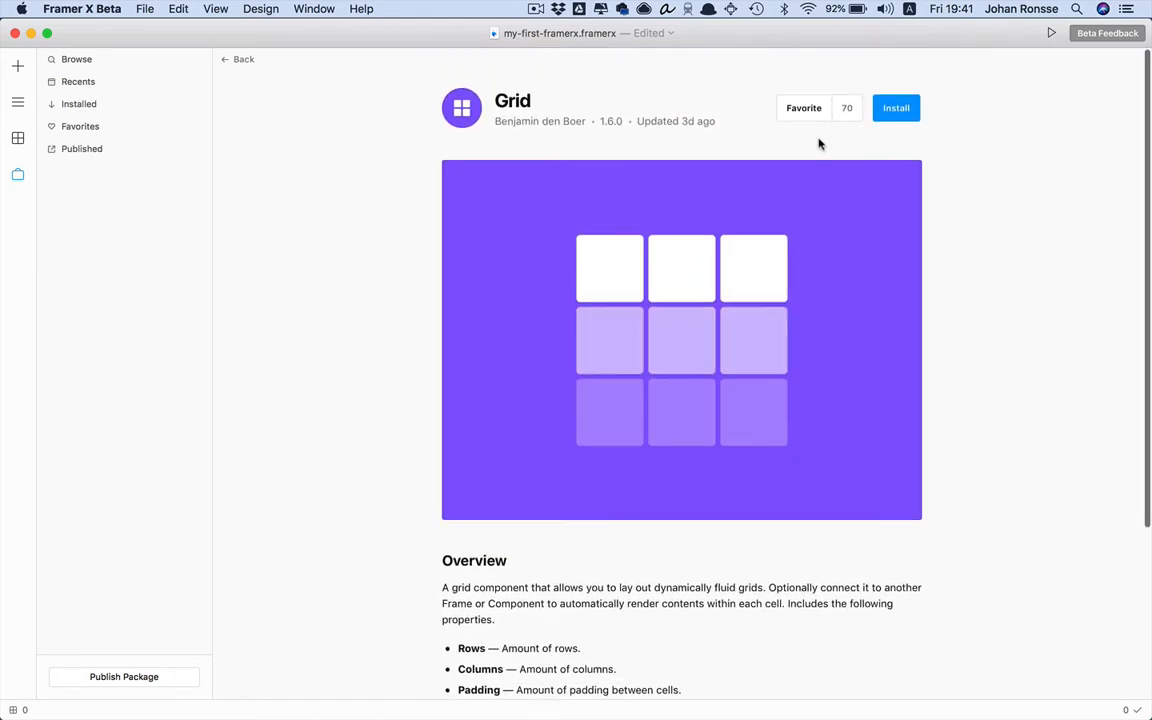
{"action": "left_click", "coordinate": [887, 110]}
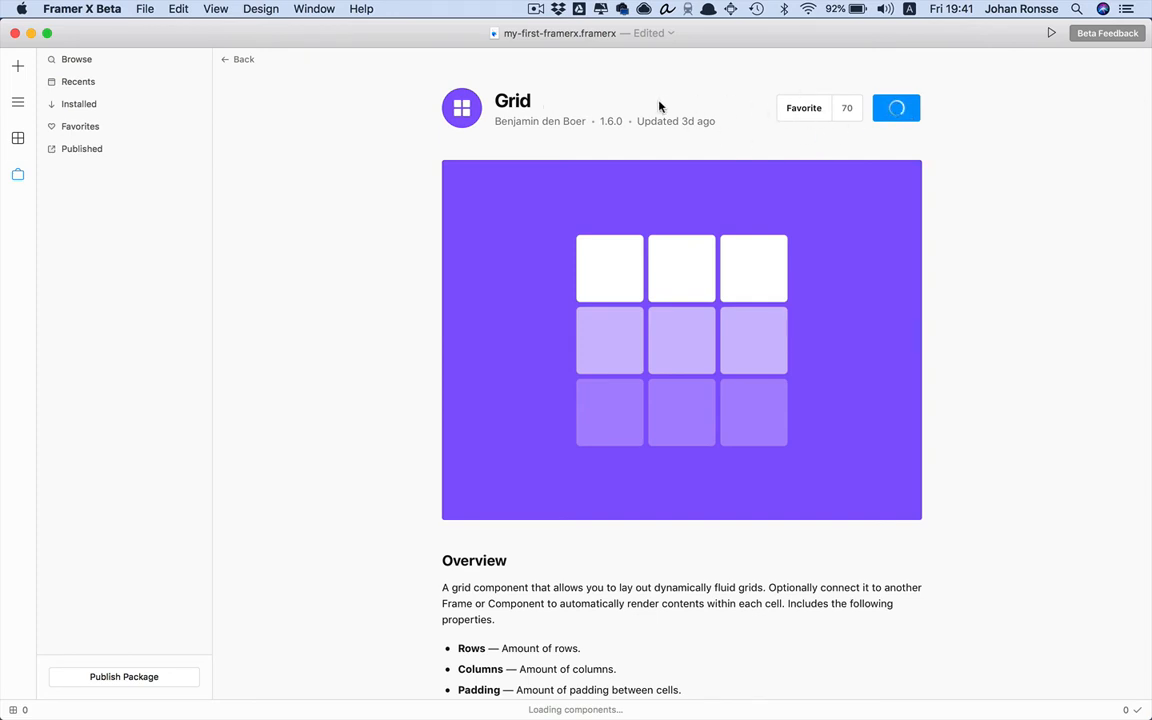
Back on the canvas, draw a trial frame below the sign-in screen, then delete it
{"action": "left_click", "coordinate": [17, 76]}
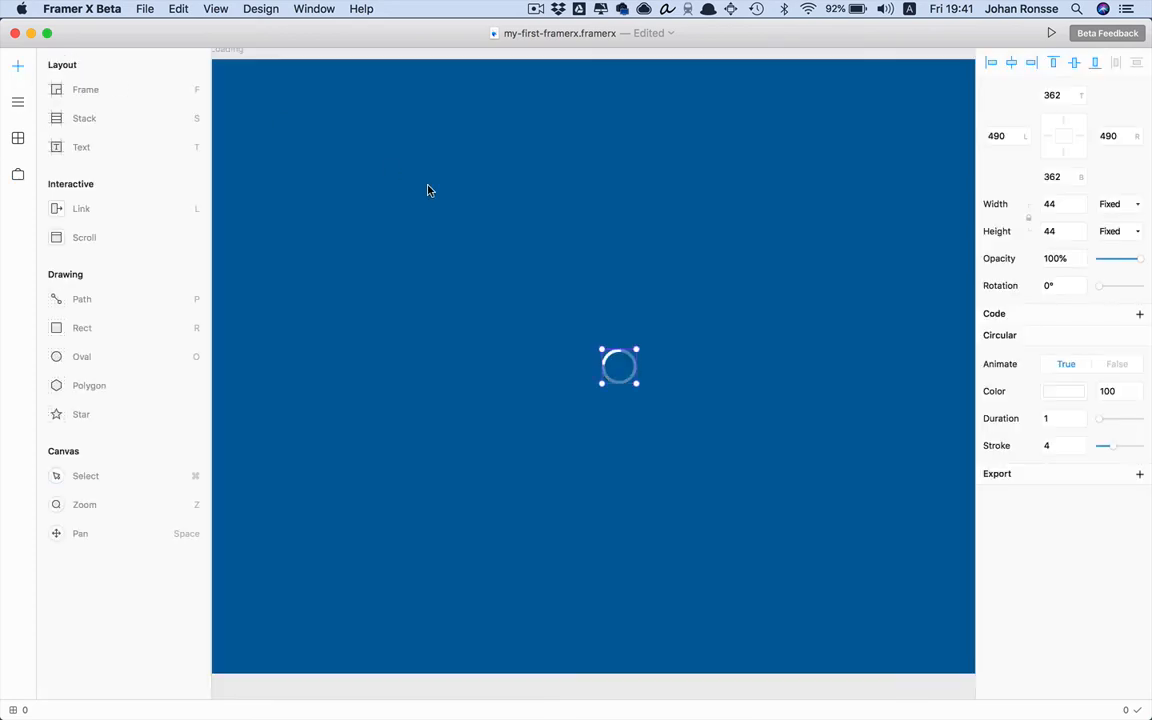
{"action": "key", "text": "super+minus"}
{"action": "key", "text": "super+minus"}
{"action": "scroll", "coordinate": [447, 327], "scroll_direction": "left", "scroll_amount": 5}
{"action": "scroll", "coordinate": [447, 327], "scroll_direction": "down", "scroll_amount": 2}
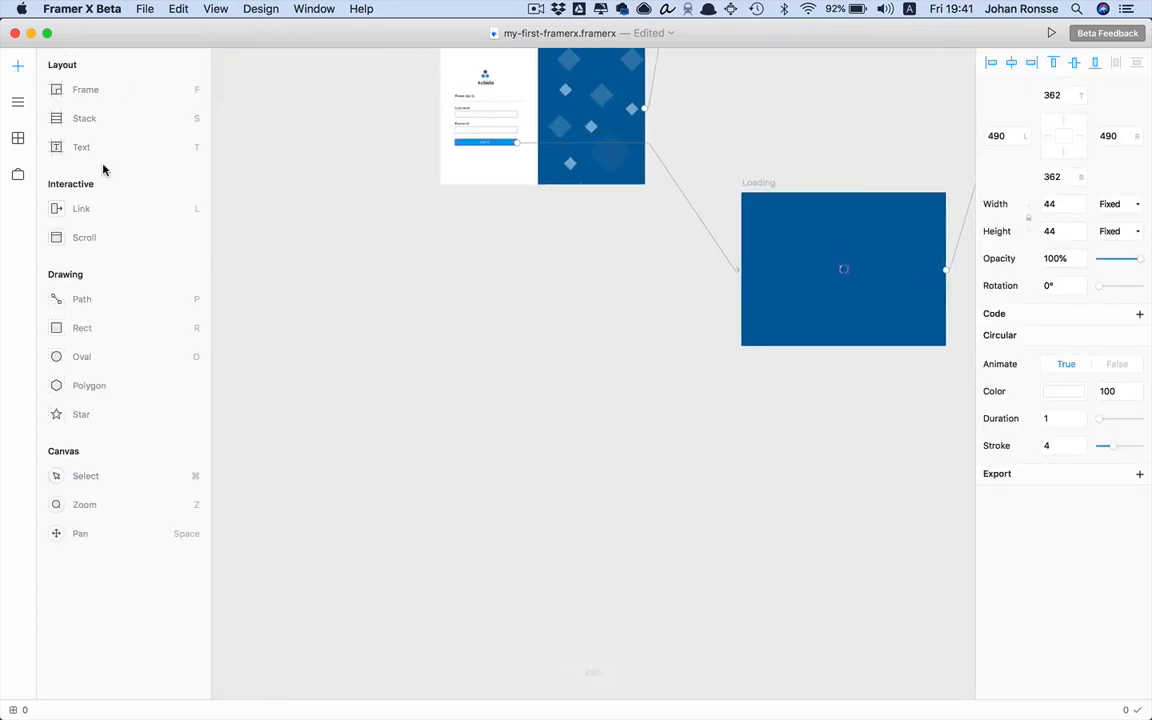
{"action": "key", "text": "f"}
{"action": "left_click_drag", "start_coordinate": [377, 269], "coordinate": [555, 409]}
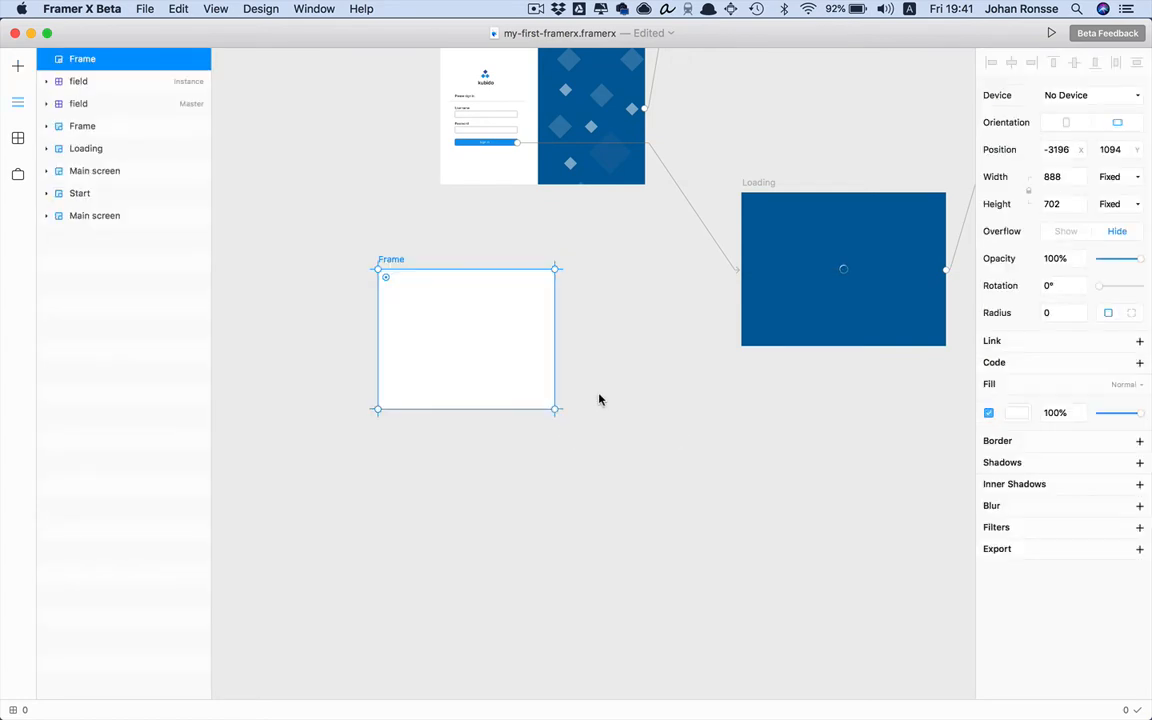
{"action": "key", "text": "BackSpace"}
Place a 1024×768 Apple iPad Air frame and move it further down the canvas
{"action": "key", "text": "f"}
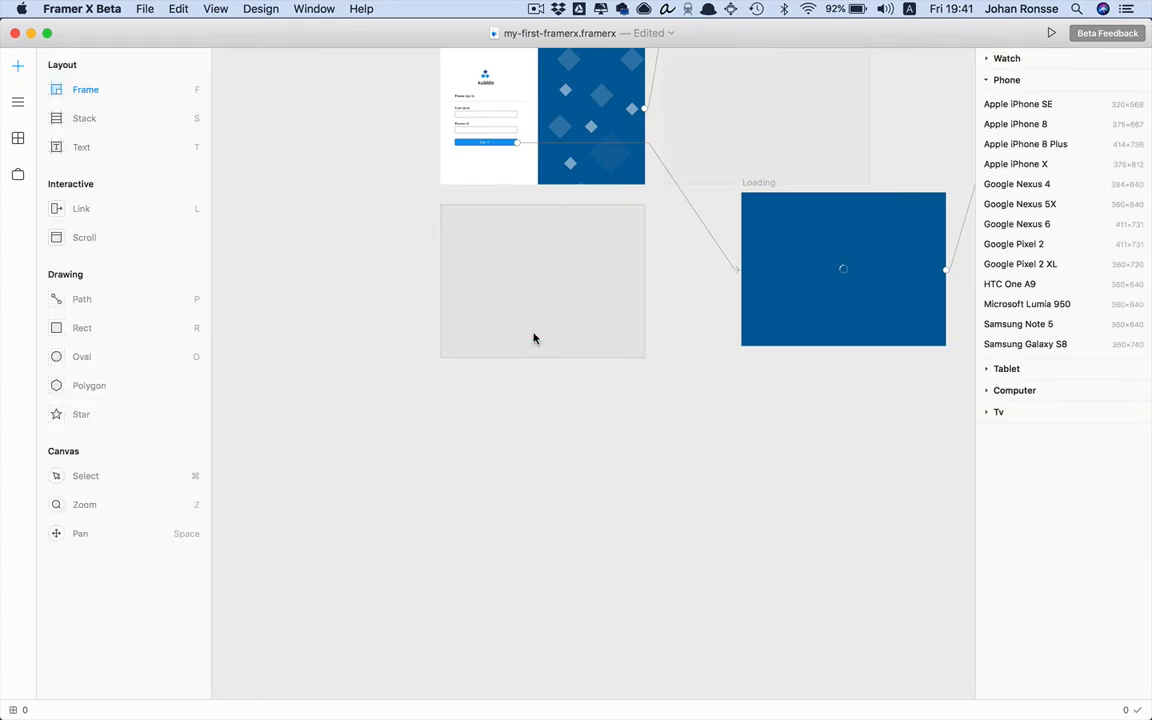
{"action": "scroll", "coordinate": [733, 108], "scroll_direction": "right", "scroll_amount": 3}
{"action": "scroll", "coordinate": [733, 108], "scroll_direction": "up", "scroll_amount": 1}
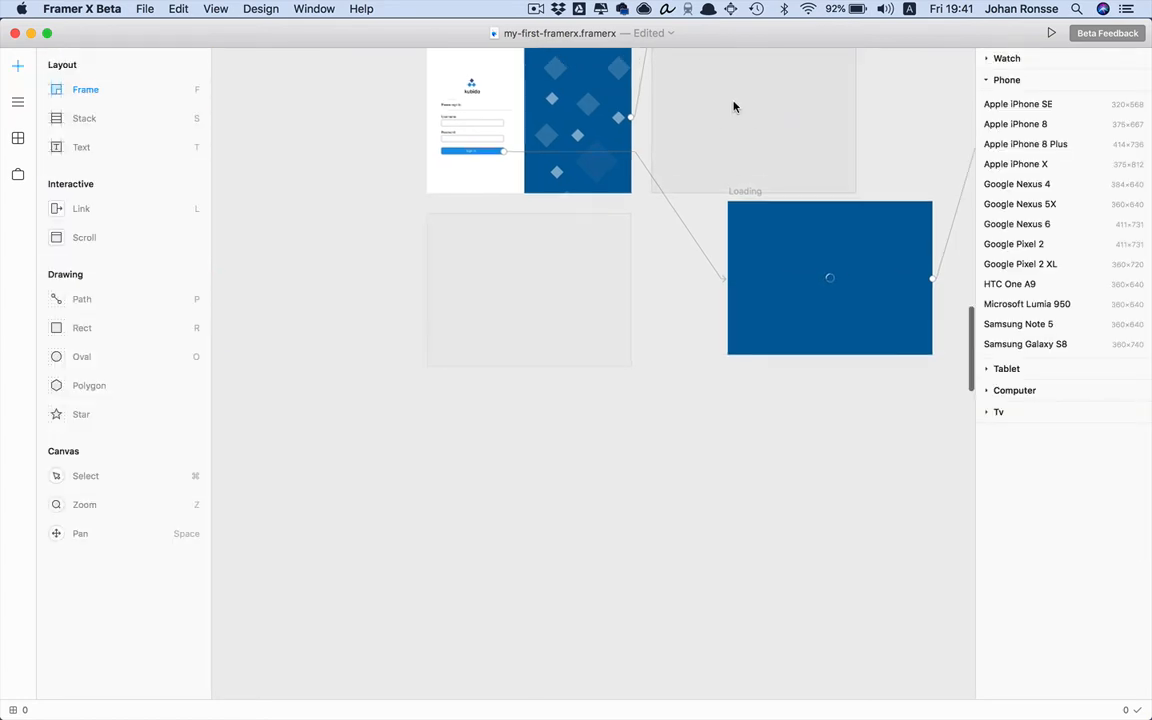
{"action": "left_click", "coordinate": [332, 360]}
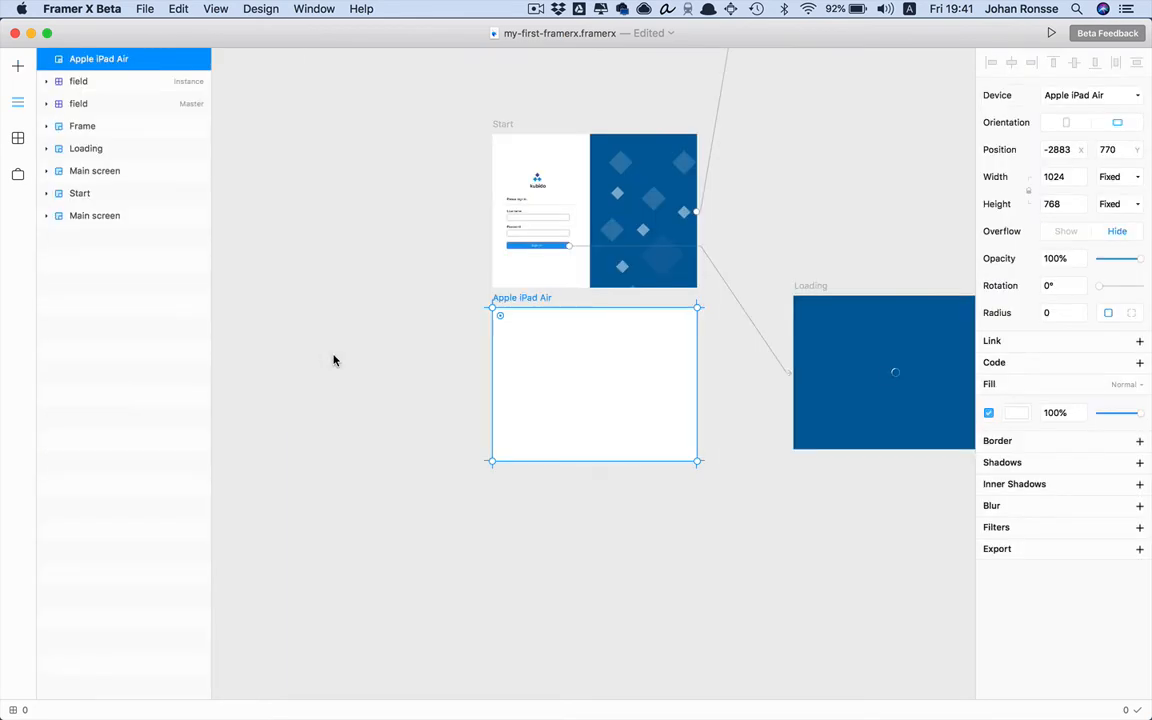
{"action": "key", "text": "super+plus"}
{"action": "left_click_drag", "start_coordinate": [559, 226], "coordinate": [575, 341]}
{"action": "scroll", "coordinate": [613, 316], "scroll_direction": "down", "scroll_amount": 2}
{"action": "scroll", "coordinate": [613, 316], "scroll_direction": "right", "scroll_amount": 2}
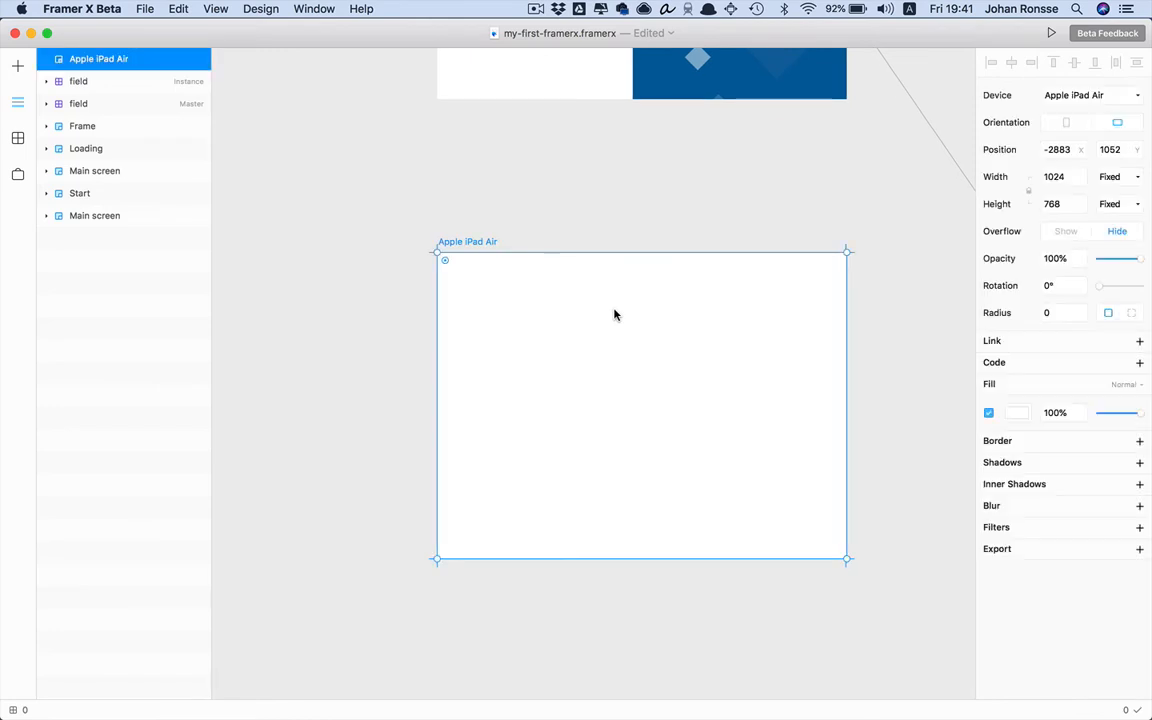
{"action": "scroll", "coordinate": [612, 315], "scroll_direction": "down", "scroll_amount": 1}
{"action": "scroll", "coordinate": [612, 315], "scroll_direction": "right", "scroll_amount": 1}
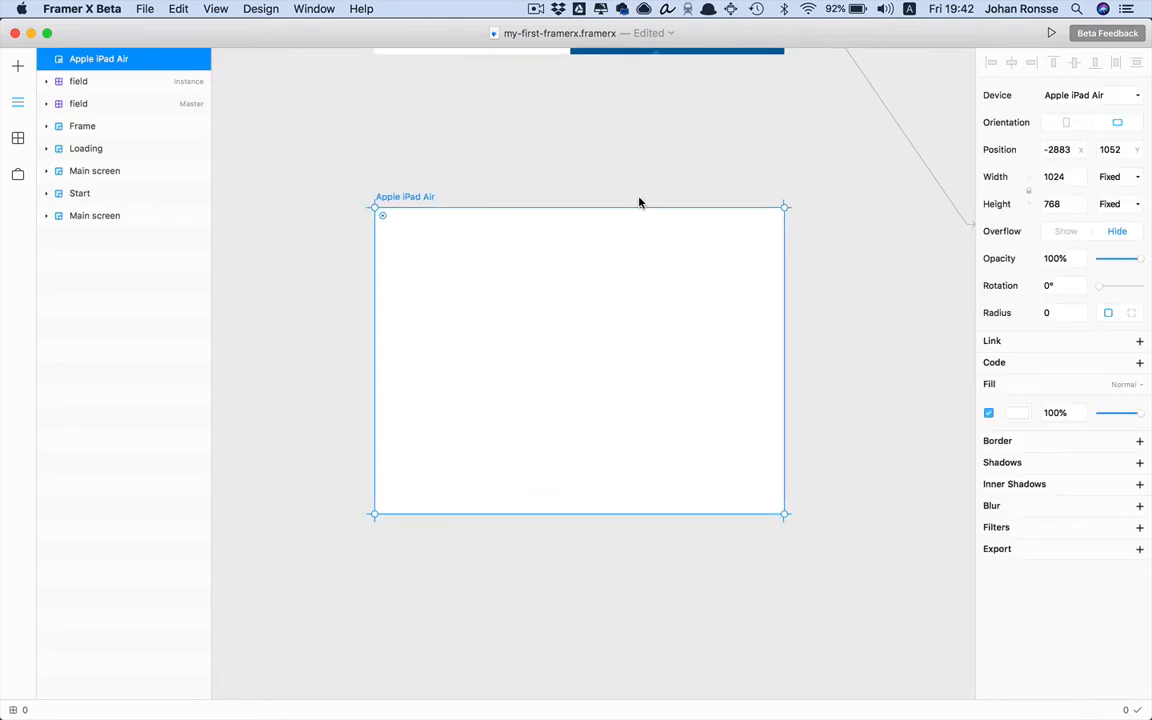
Drag the Grid component into the iPad frame, widen it to 513, and leave Rows at 3
{"action": "left_click", "coordinate": [12, 140]}
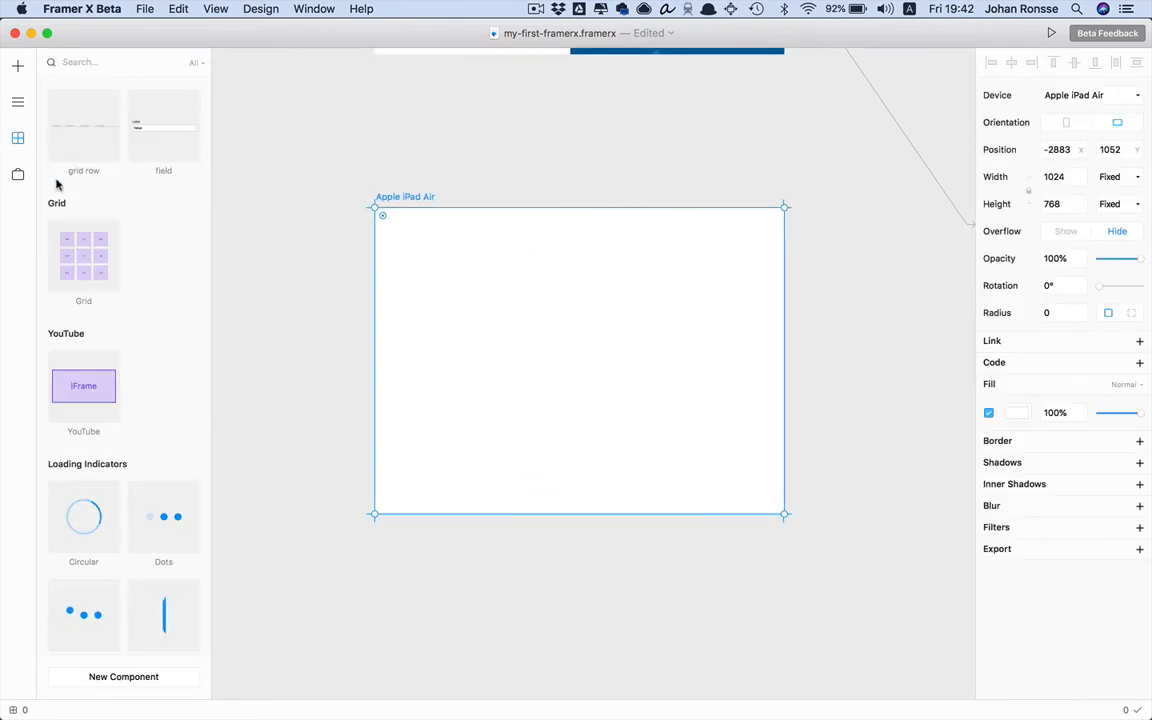
{"action": "scroll", "coordinate": [134, 311], "scroll_direction": "down", "scroll_amount": 3}
{"action": "scroll", "coordinate": [134, 311], "scroll_direction": "up", "scroll_amount": 3}
{"action": "left_click_drag", "start_coordinate": [90, 257], "coordinate": [615, 351]}
{"action": "key", "text": "super+0"}
{"action": "scroll", "coordinate": [600, 383], "scroll_direction": "left", "scroll_amount": 2}
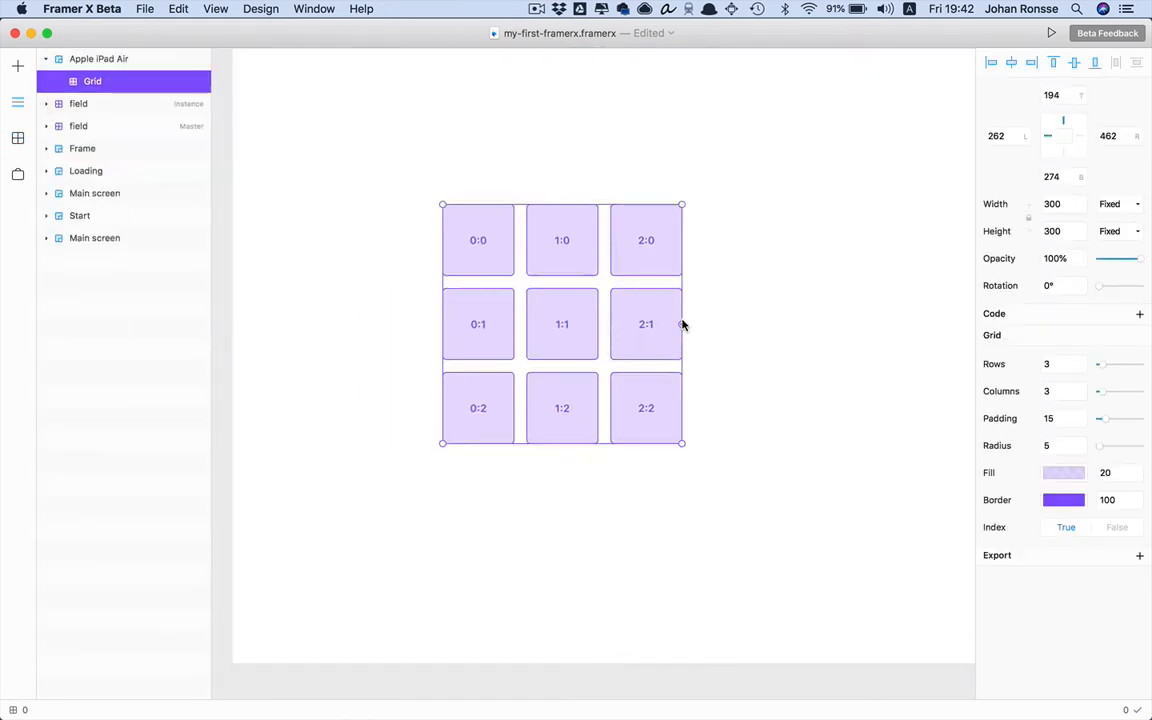
{"action": "left_click_drag", "start_coordinate": [683, 325], "coordinate": [861, 388]}
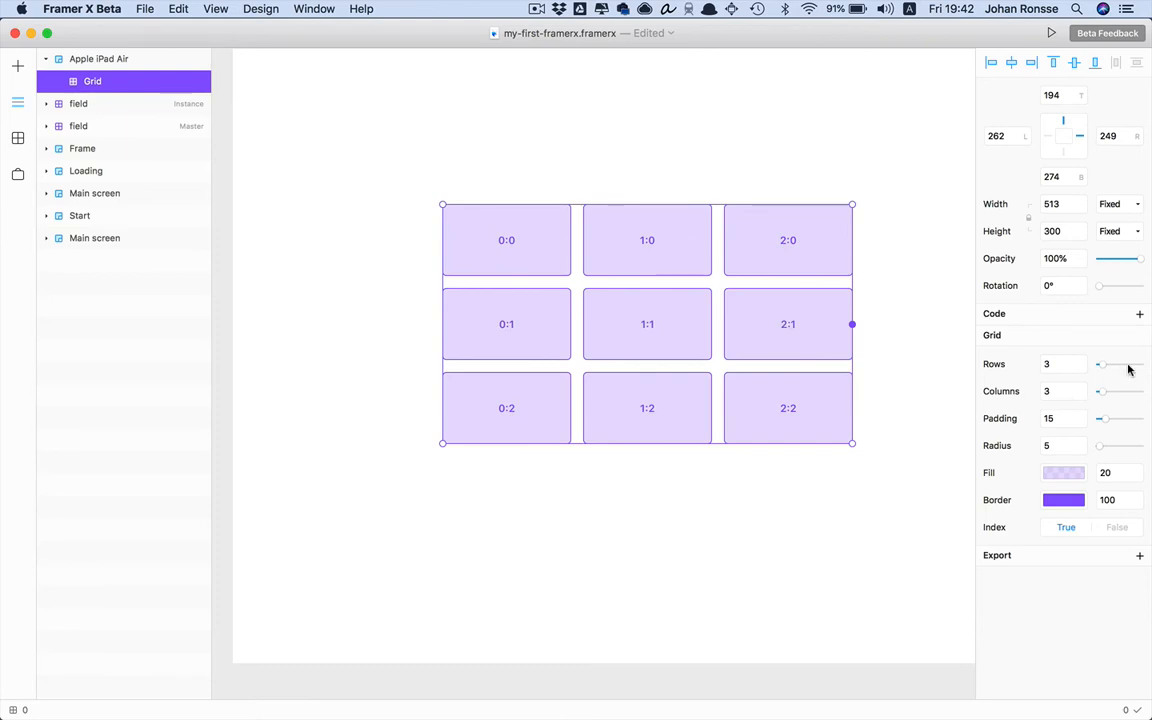
{"action": "left_click_drag", "start_coordinate": [1105, 367], "coordinate": [1100, 450]}
Add a loading indicator onto the grid, delete it again, and reselect the grid
{"action": "left_click", "coordinate": [14, 133]}
{"action": "scroll", "coordinate": [139, 380], "scroll_direction": "down", "scroll_amount": 3}
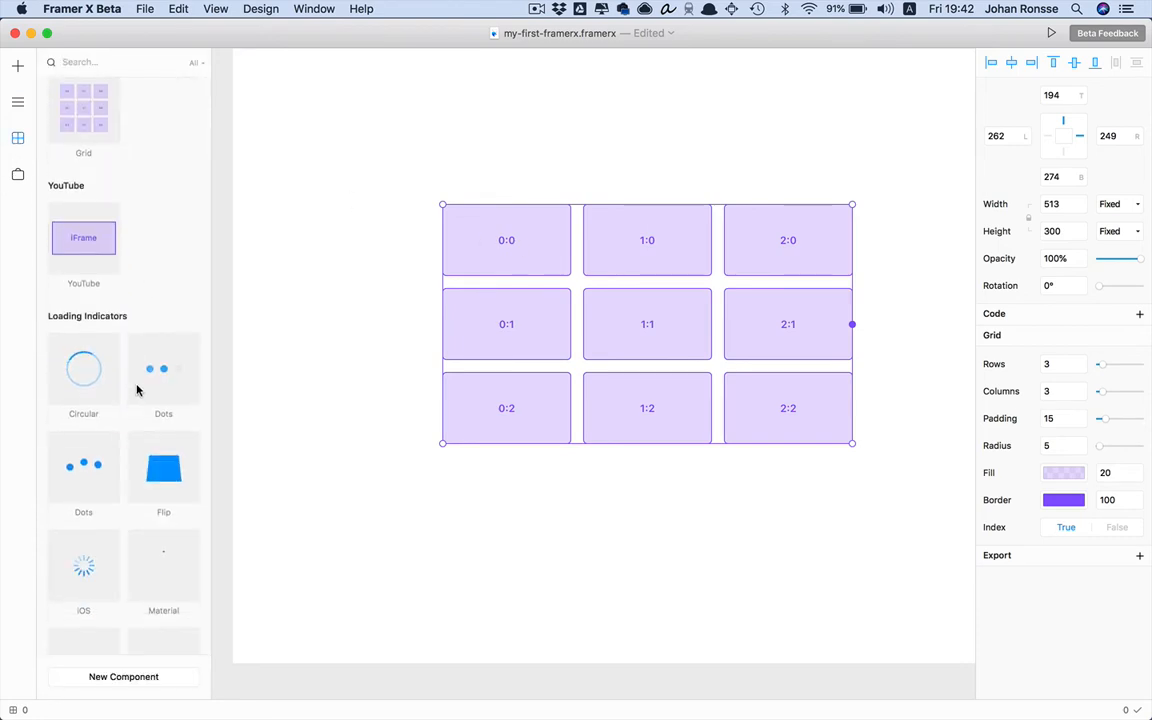
{"action": "scroll", "coordinate": [128, 400], "scroll_direction": "down", "scroll_amount": 2}
{"action": "left_click_drag", "start_coordinate": [136, 494], "coordinate": [509, 237]}
{"action": "key", "text": "BackSpace"}
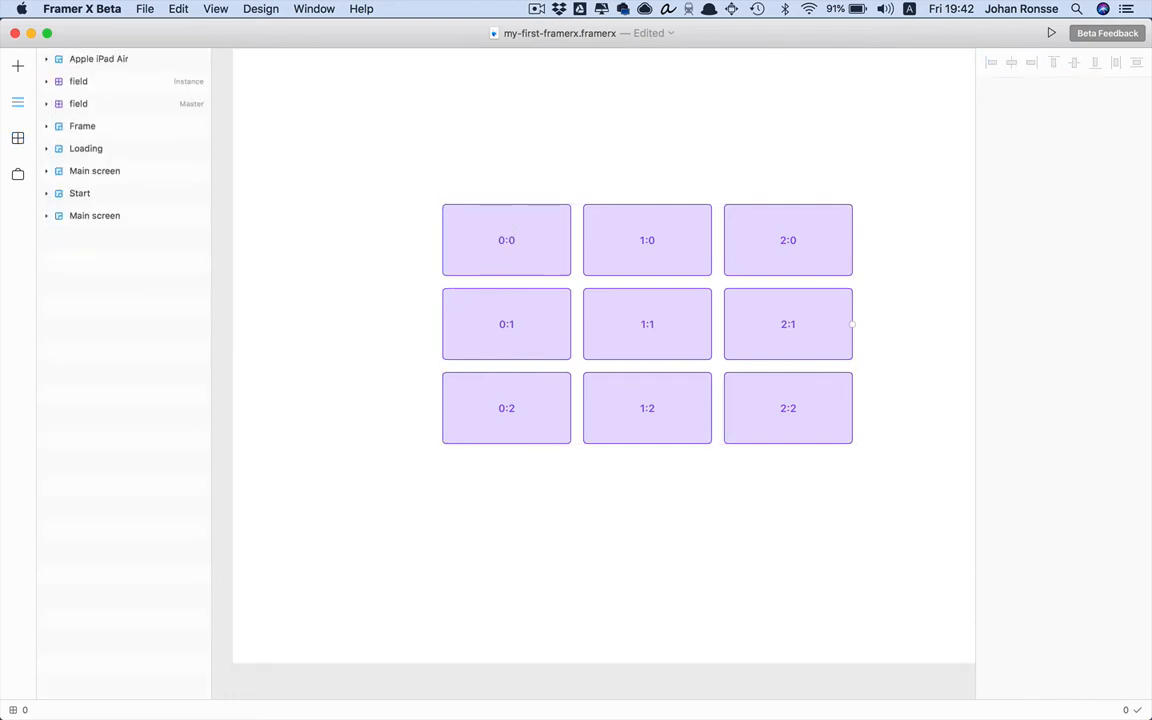
{"action": "left_click", "coordinate": [508, 246]}
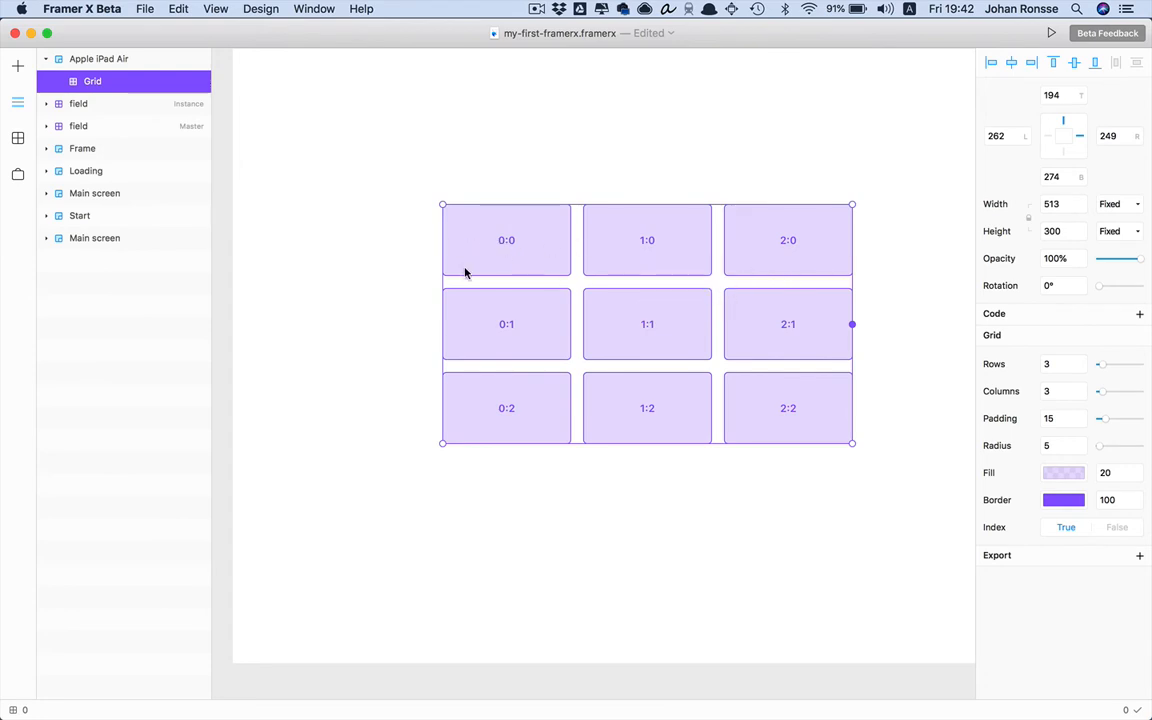
Change the grid cell fill from lavender to a darker pale grey-cyan
{"action": "left_click", "coordinate": [1063, 476]}
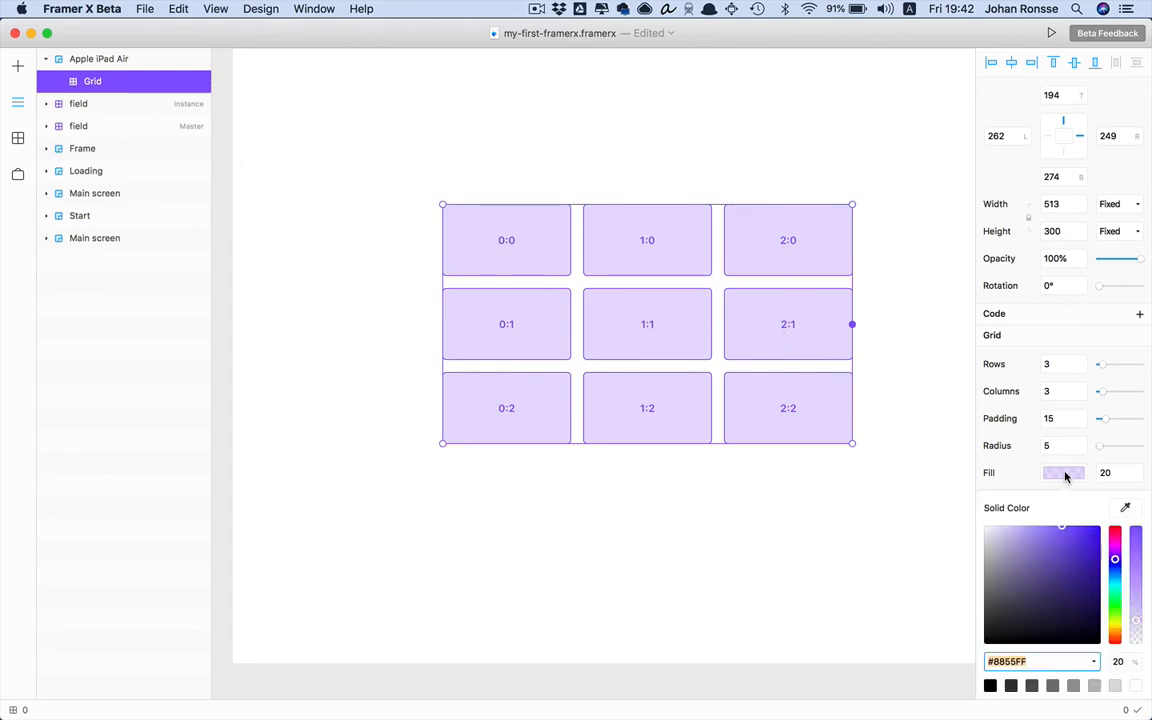
{"action": "type", "text": "#FFFFFF"}
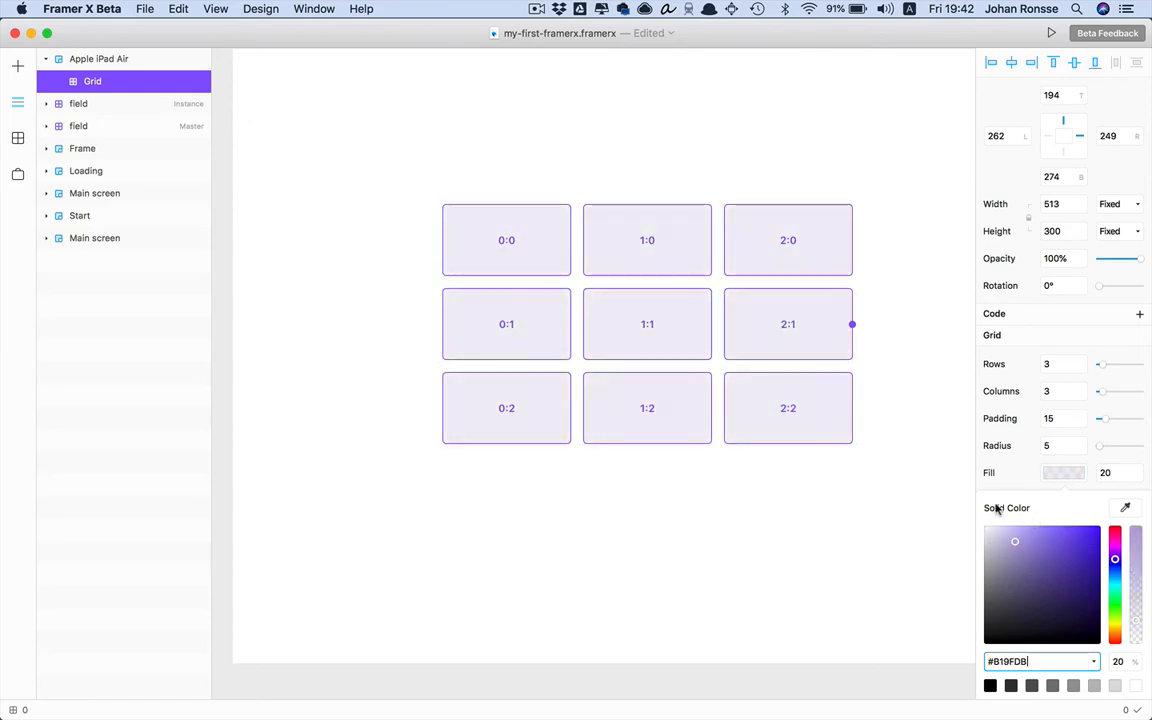
{"action": "left_click", "coordinate": [1036, 552]}
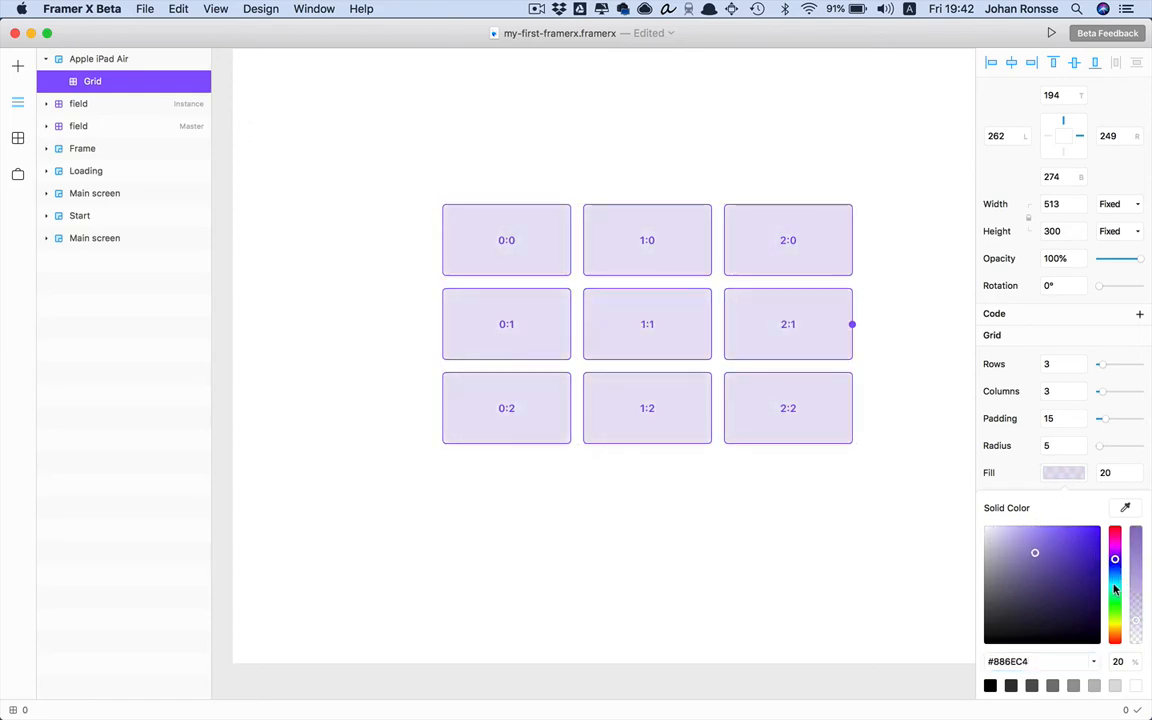
{"action": "left_click", "coordinate": [1113, 590]}
{"action": "left_click", "coordinate": [1067, 591]}
{"action": "left_click", "coordinate": [905, 491]}
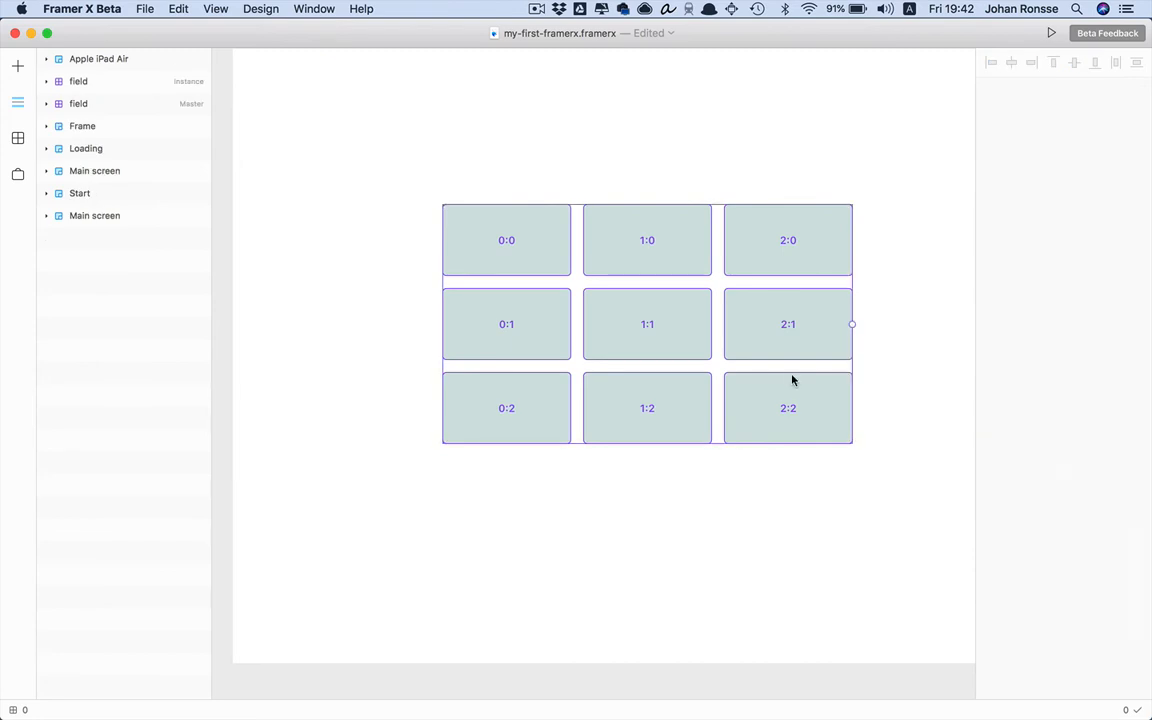
Switch the grid's cell Index labels off and back on
{"action": "left_click", "coordinate": [792, 378]}
{"action": "left_click", "coordinate": [1112, 529]}
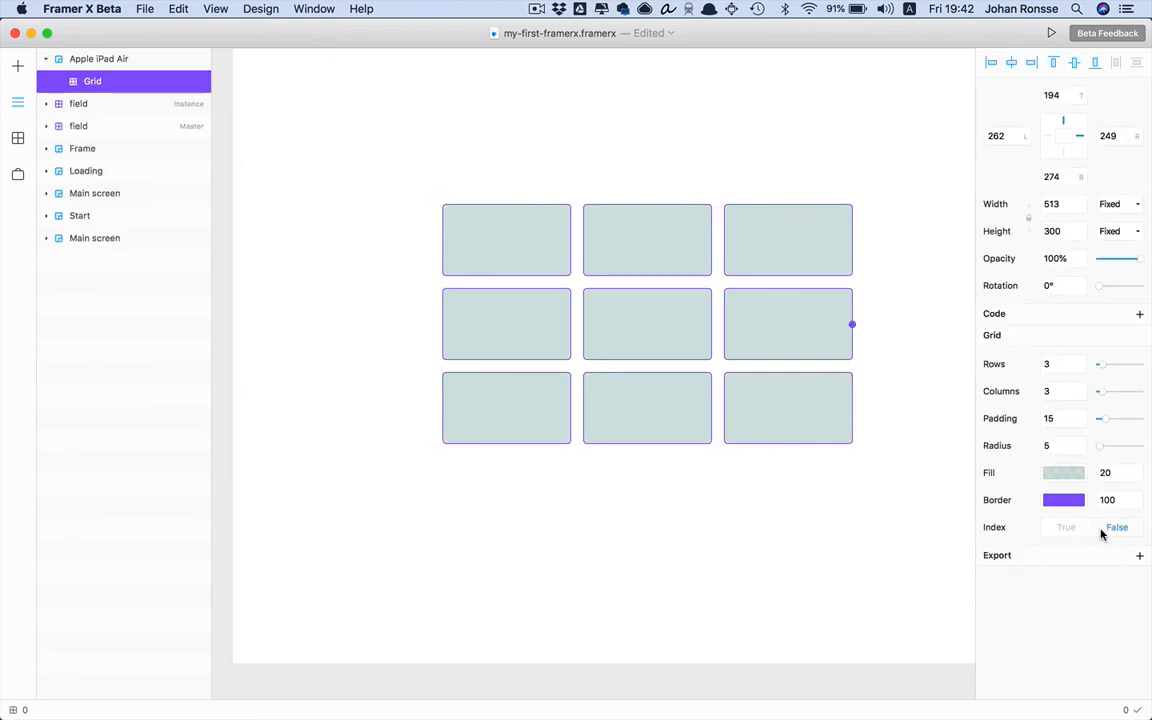
{"action": "left_click", "coordinate": [1078, 530]}
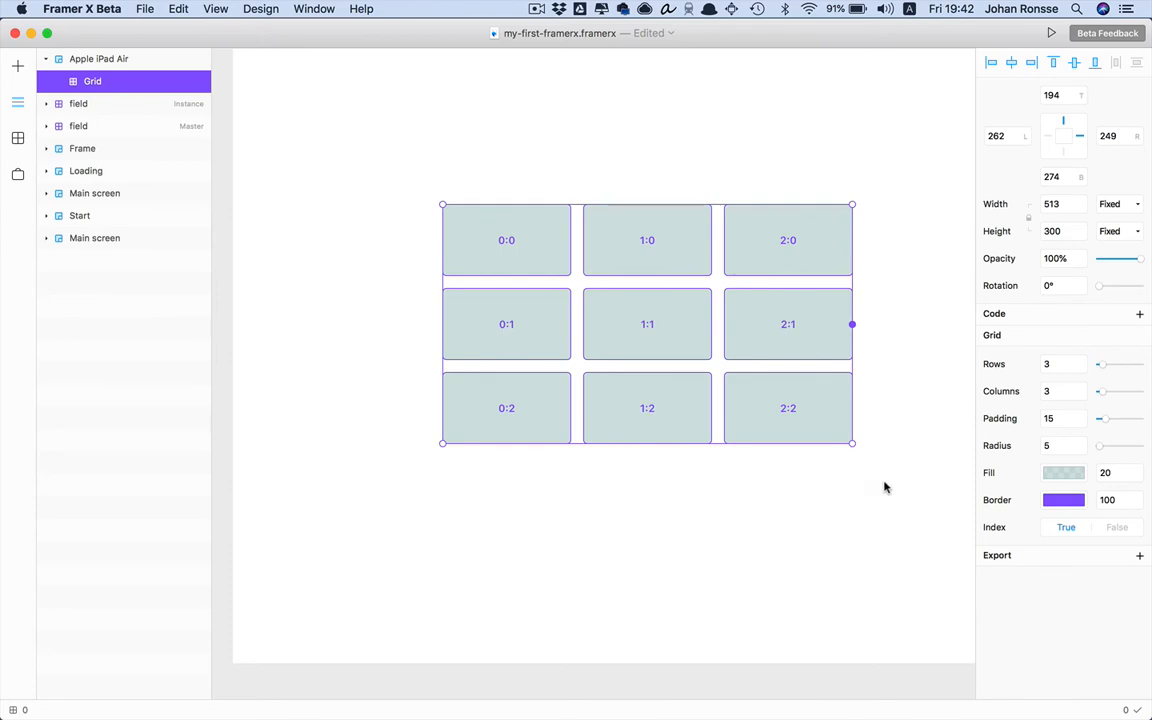
Add code to the grid with Examples as the code file, then zoom out on the iPad frame
{"action": "left_click", "coordinate": [1139, 314]}
{"action": "left_click", "coordinate": [1085, 343]}
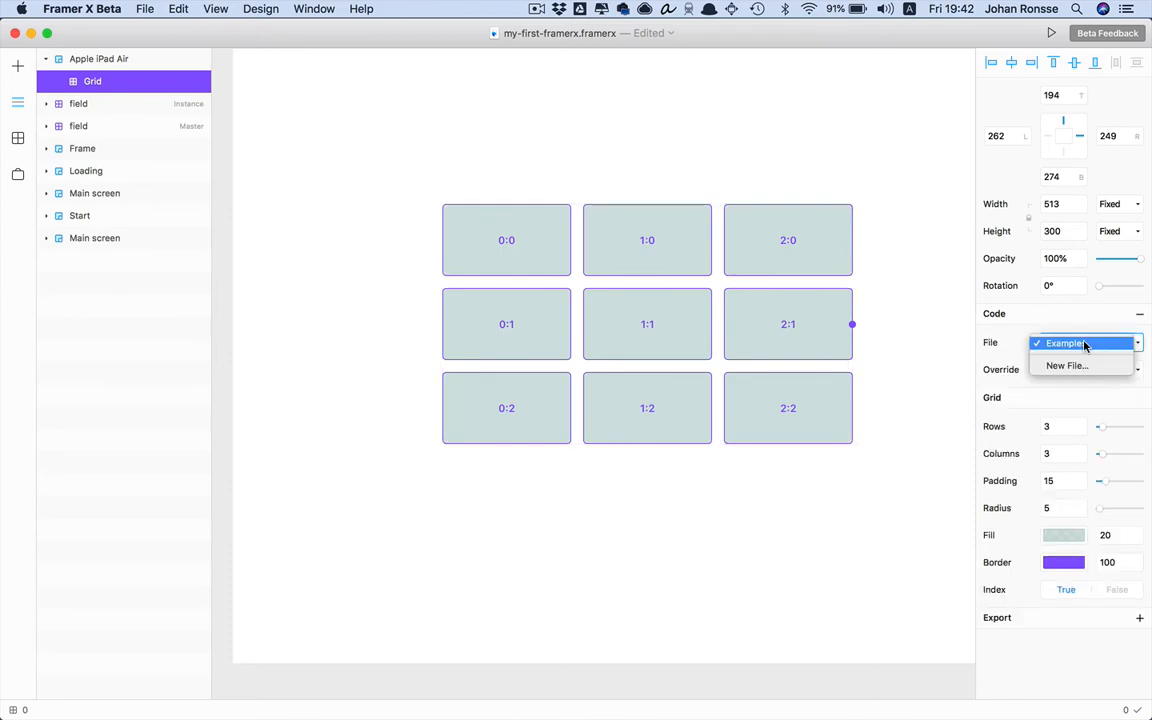
{"action": "left_click", "coordinate": [1082, 344]}
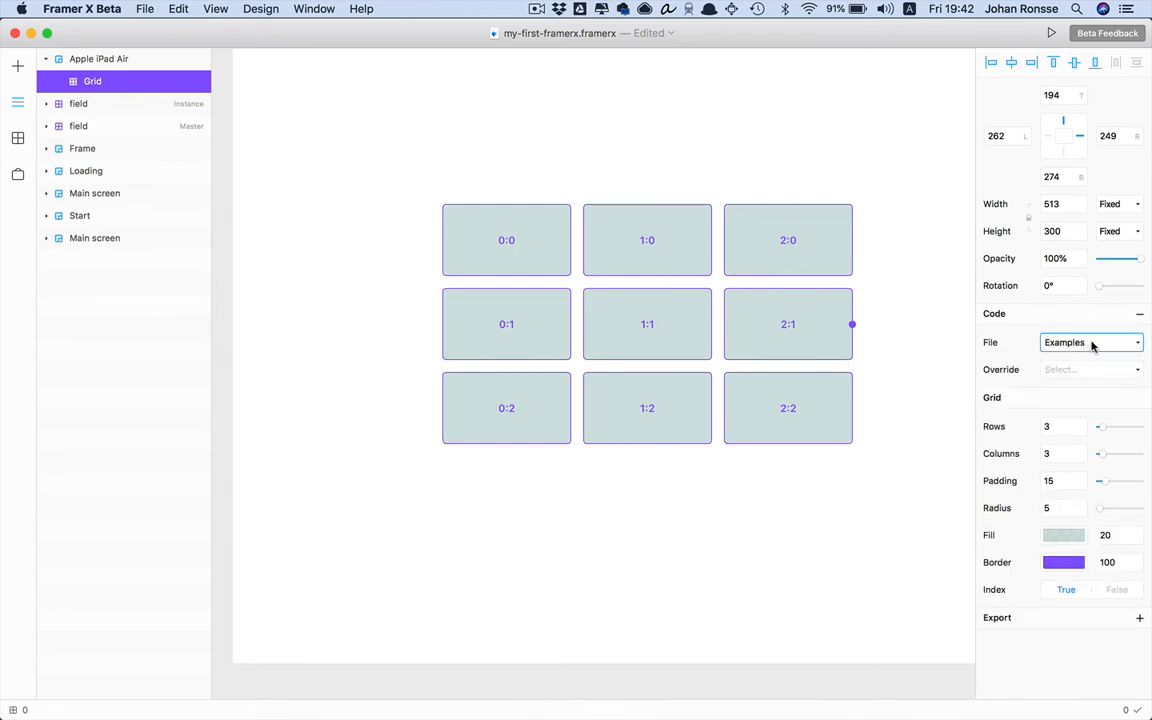
{"action": "left_click", "coordinate": [1092, 345]}
{"action": "left_click", "coordinate": [838, 244]}
{"action": "left_click", "coordinate": [790, 179]}
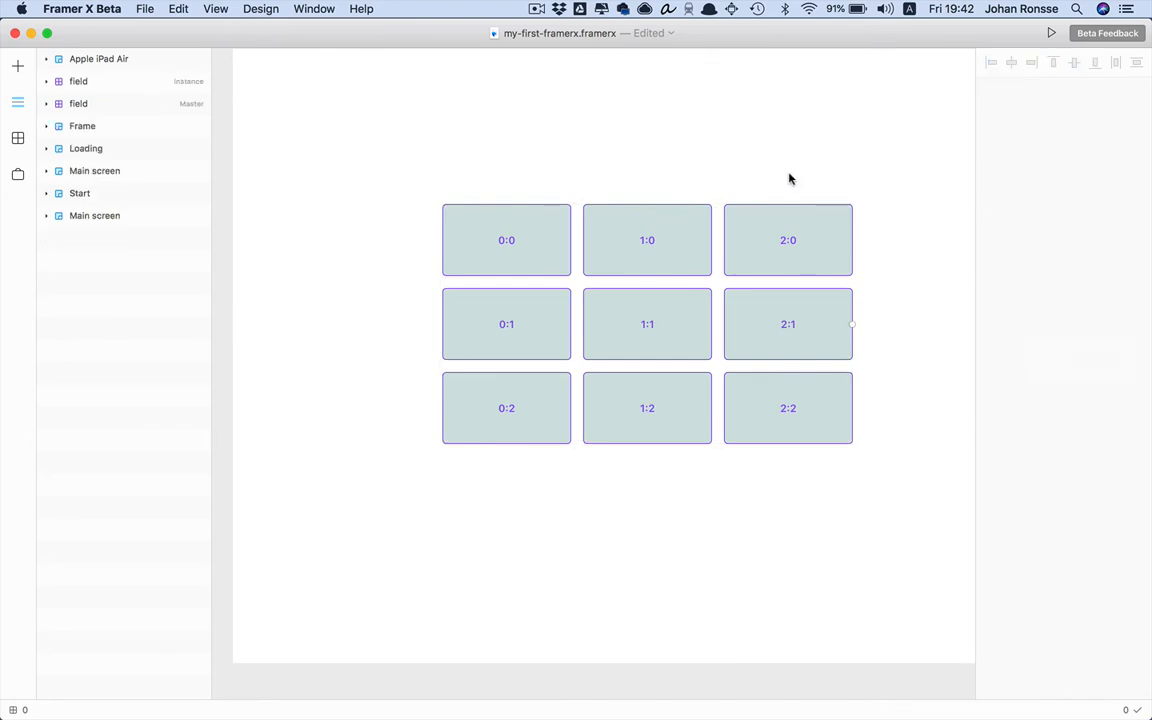
{"action": "key", "text": "super+minus"}
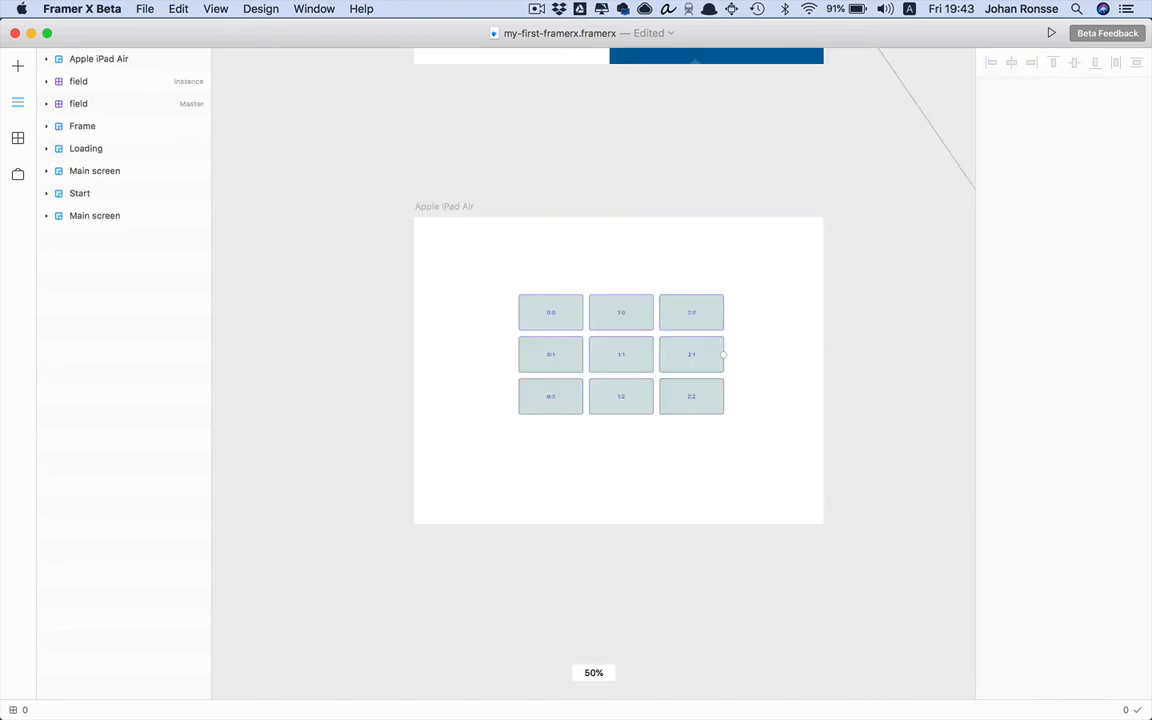
Check the Installed list in the package store, then go back to the canvas Insert panel
{"action": "left_click", "coordinate": [636, 338]}
{"action": "left_click", "coordinate": [588, 236]}
{"action": "left_click", "coordinate": [16, 175]}
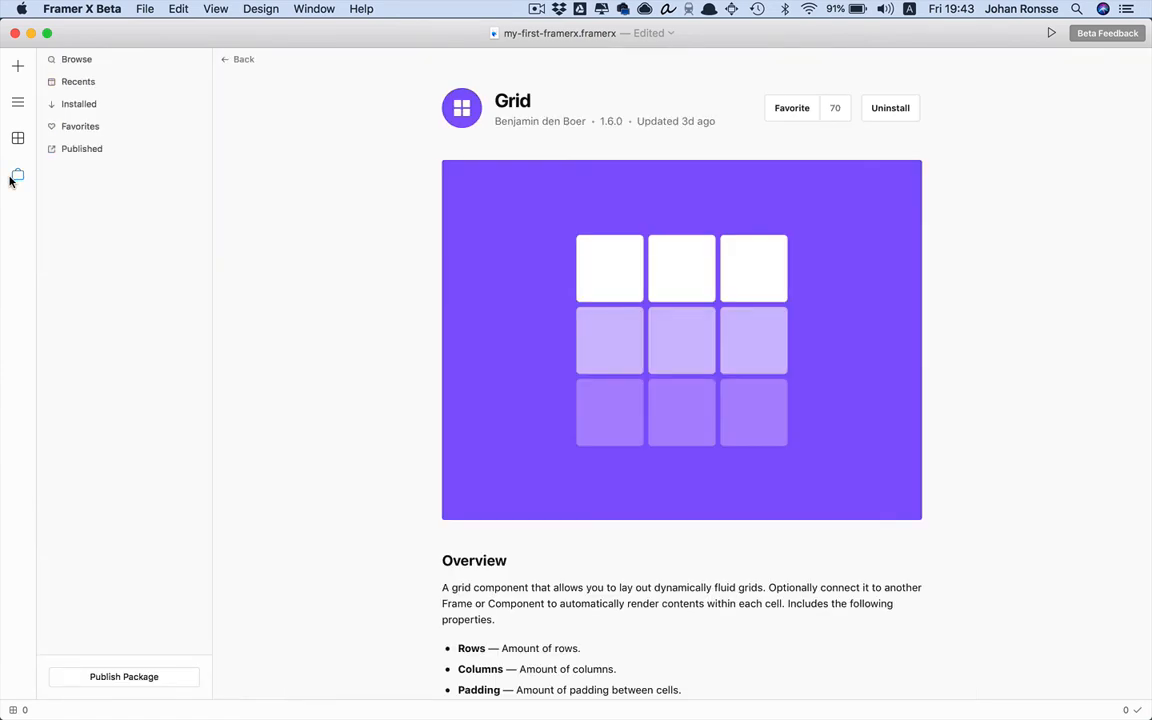
{"action": "left_click", "coordinate": [241, 62]}
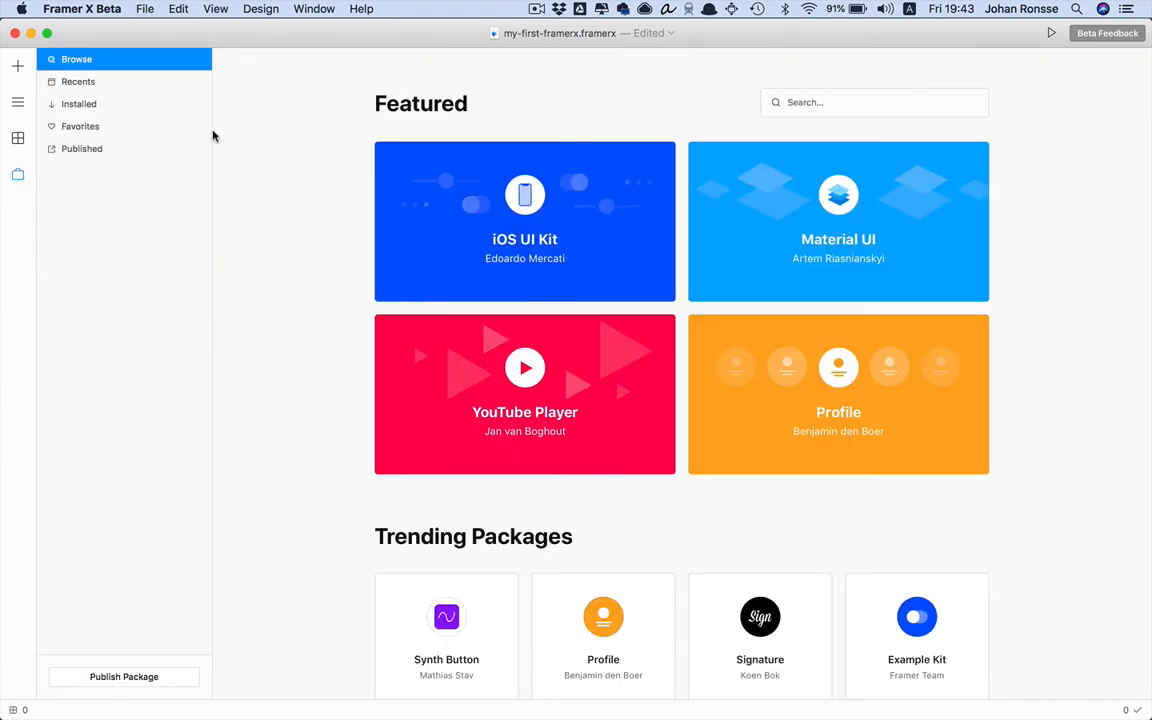
{"action": "left_click", "coordinate": [82, 103]}
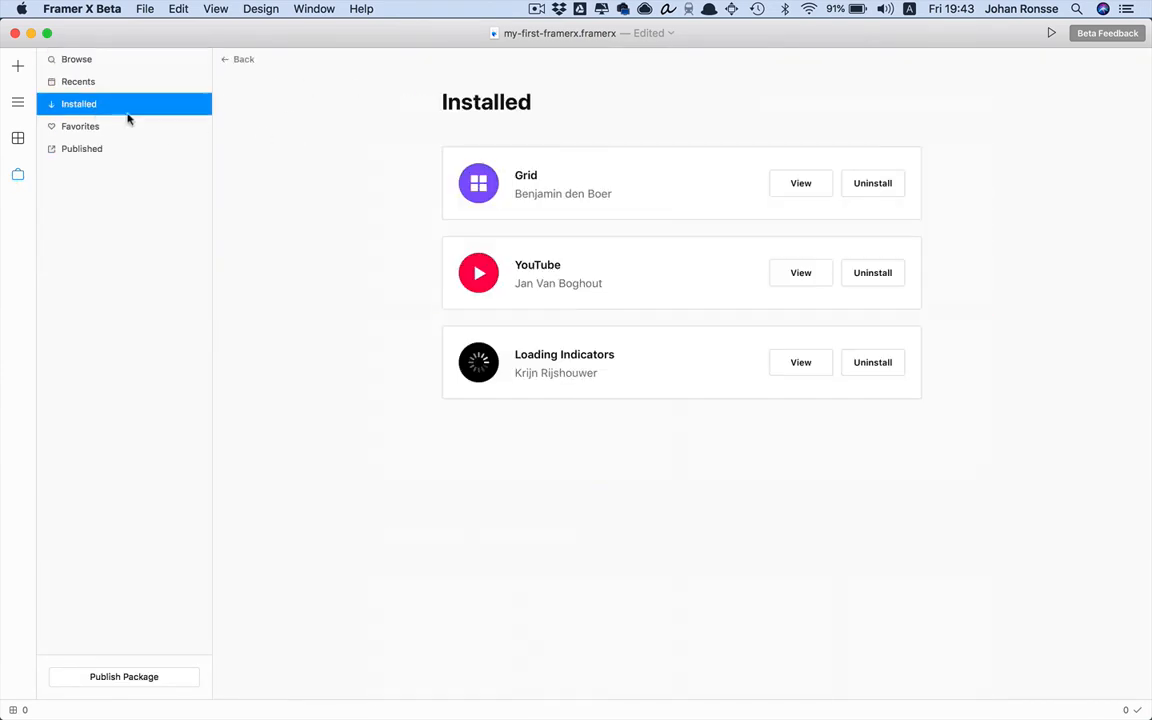
{"action": "left_click", "coordinate": [17, 66]}
{"action": "scroll", "coordinate": [556, 312], "scroll_direction": "up", "scroll_amount": 5}
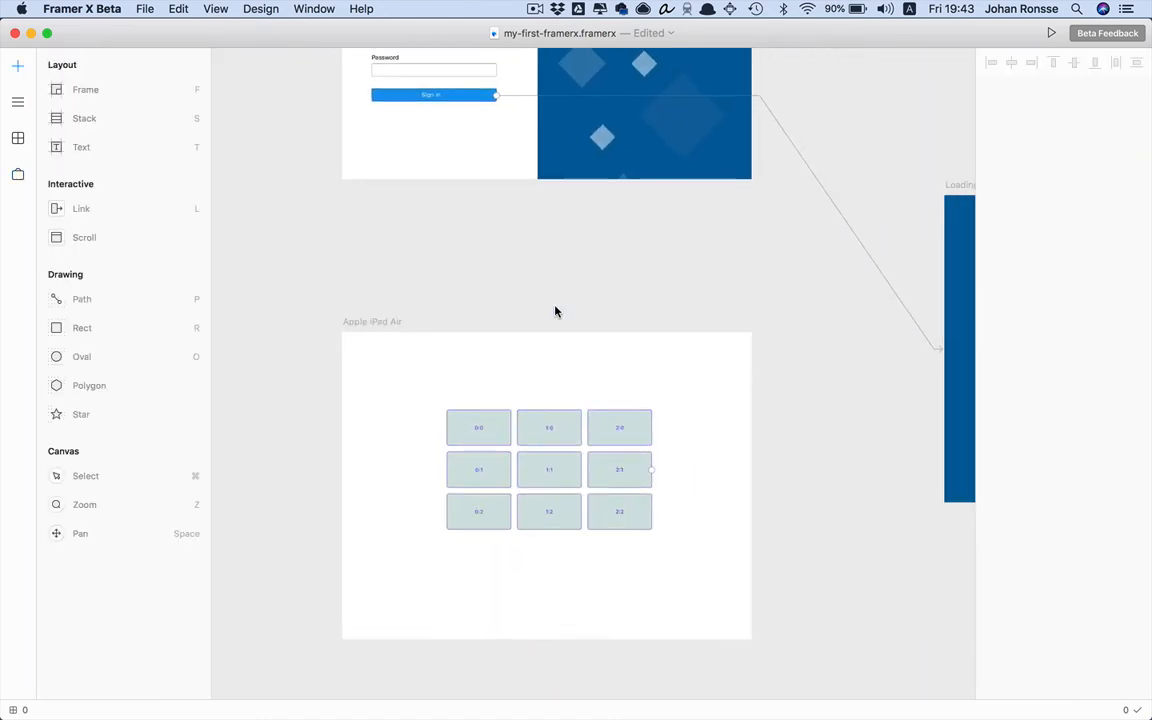
Zoom the canvas to 100% and move the field instance above the Main screen frame
{"action": "scroll", "coordinate": [556, 312], "scroll_direction": "right", "scroll_amount": 10}
{"action": "scroll", "coordinate": [556, 312], "scroll_direction": "up", "scroll_amount": 5}
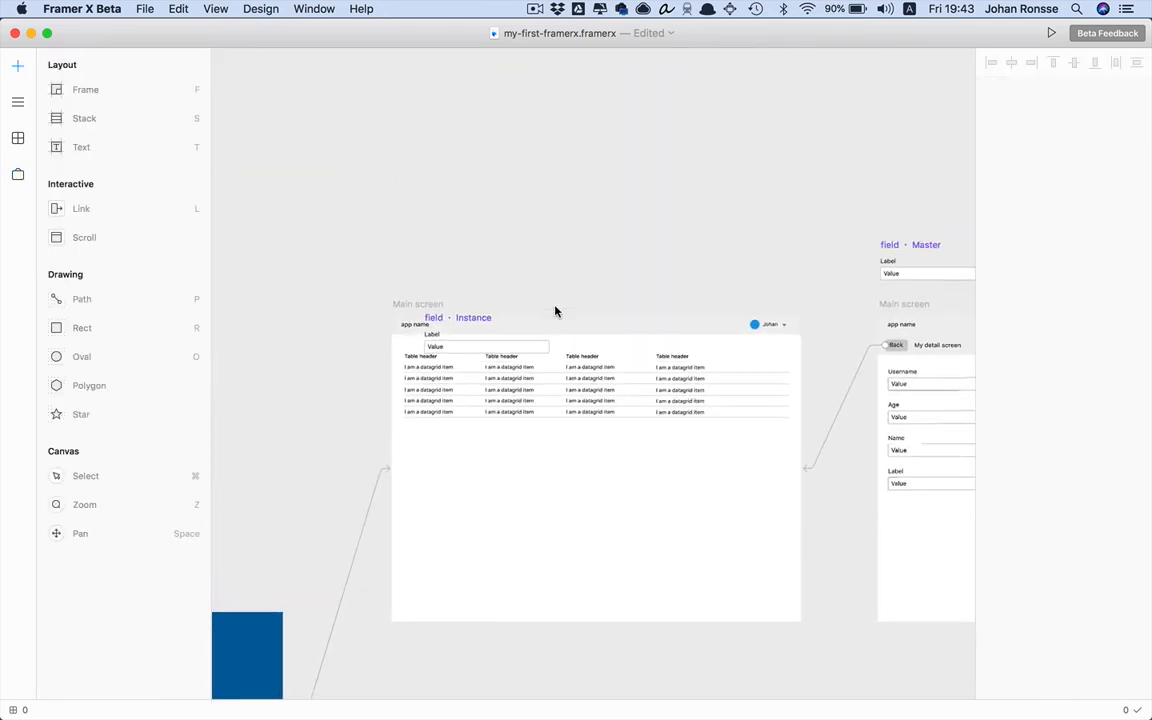
{"action": "scroll", "coordinate": [556, 312], "scroll_direction": "down", "scroll_amount": 3}
{"action": "key", "text": "super+0"}
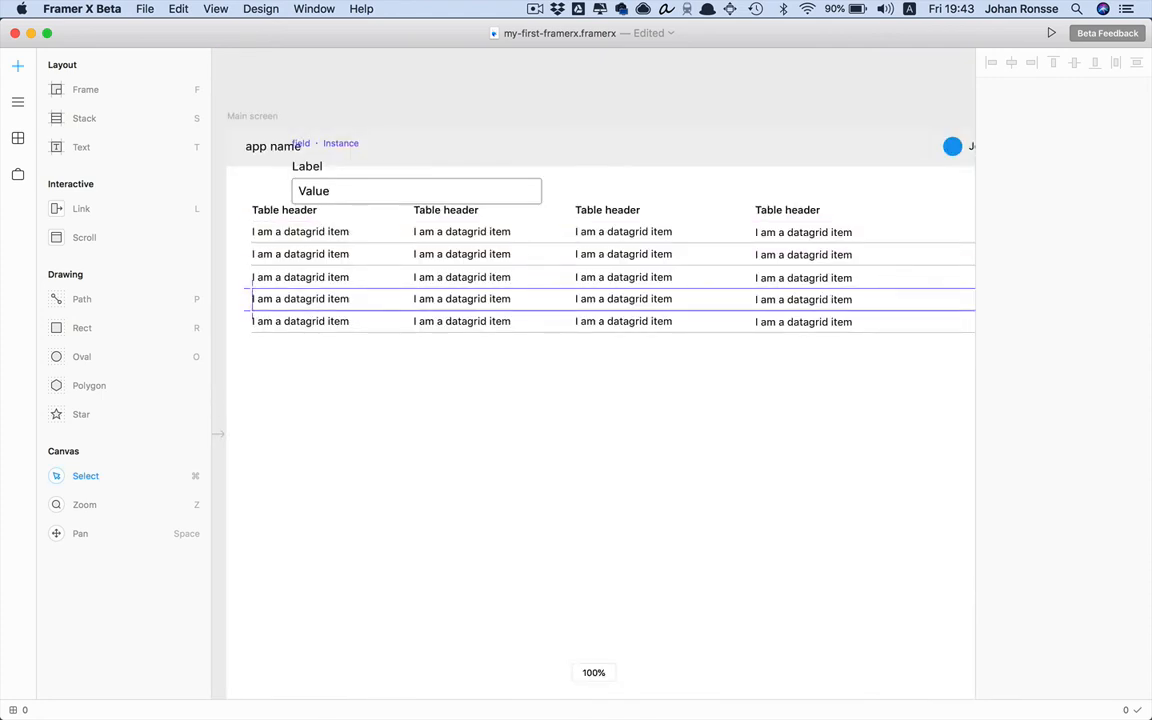
{"action": "scroll", "coordinate": [666, 447], "scroll_direction": "left", "scroll_amount": 3}
{"action": "scroll", "coordinate": [666, 447], "scroll_direction": "up", "scroll_amount": 1}
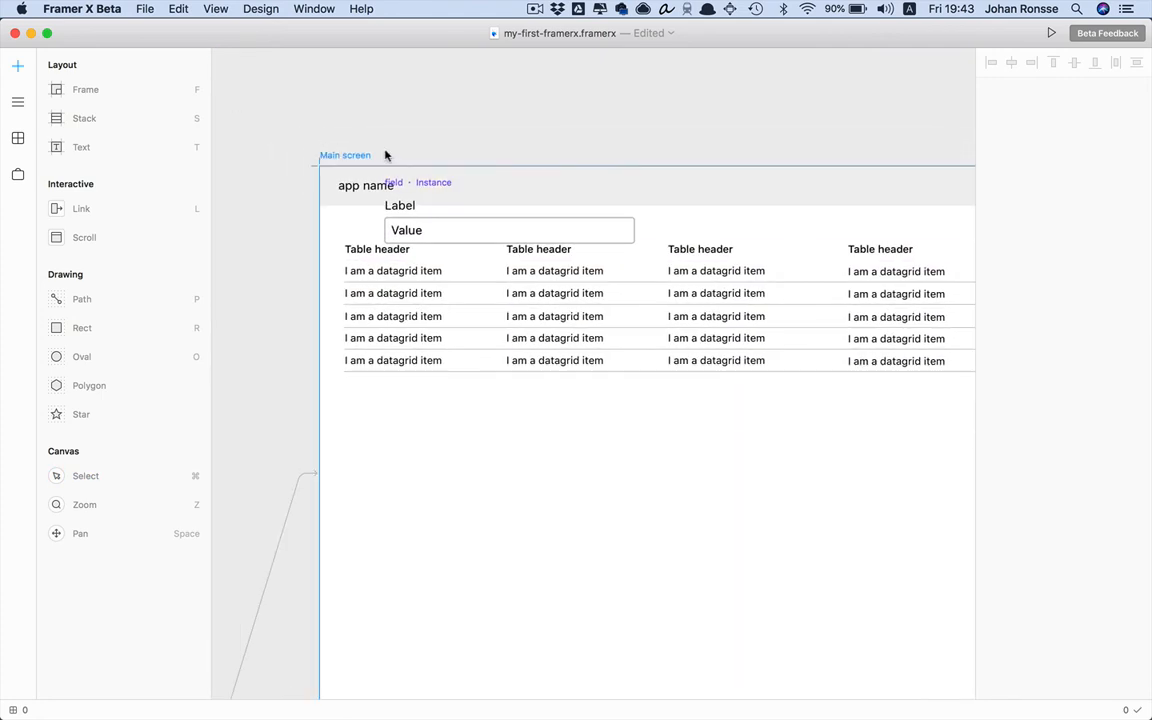
{"action": "left_click", "coordinate": [355, 154]}
{"action": "left_click", "coordinate": [556, 120]}
{"action": "left_click_drag", "start_coordinate": [408, 209], "coordinate": [485, 74]}
{"action": "left_click", "coordinate": [810, 135]}
Select the grid inside Main screen and collapse its Code settings
{"action": "scroll", "coordinate": [810, 135], "scroll_direction": "right", "scroll_amount": 5}
{"action": "scroll", "coordinate": [810, 135], "scroll_direction": "down", "scroll_amount": 2}
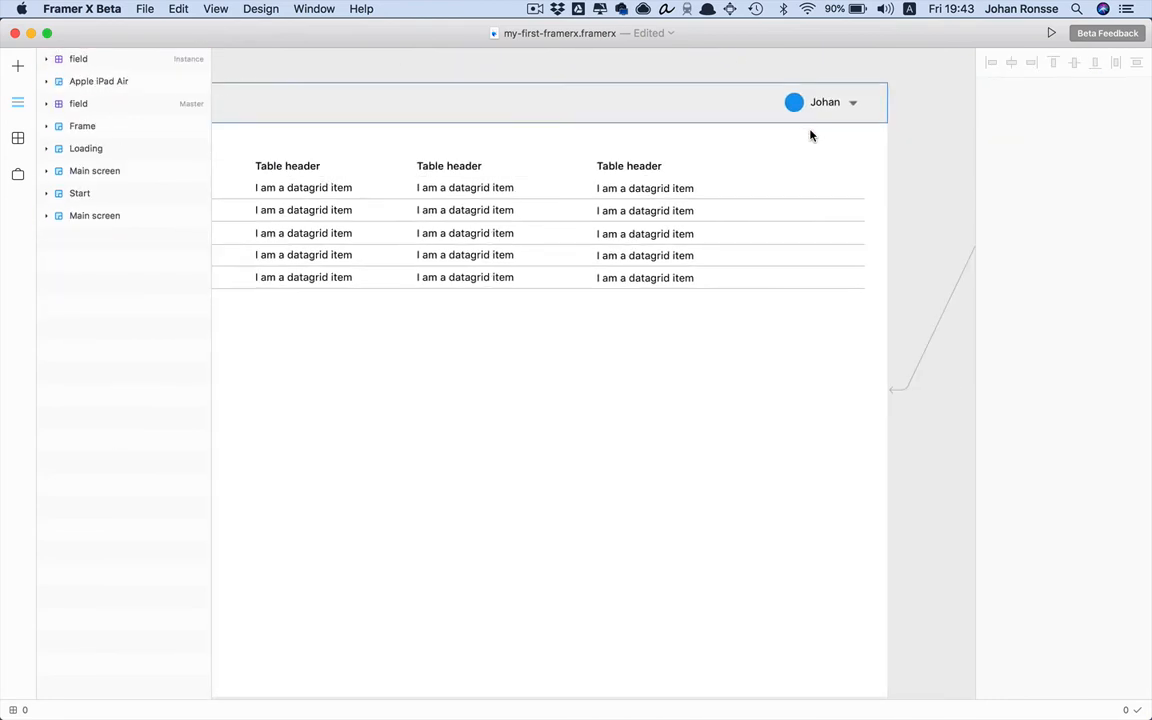
{"action": "left_click", "coordinate": [823, 213]}
{"action": "scroll", "coordinate": [790, 215], "scroll_direction": "left", "scroll_amount": 3}
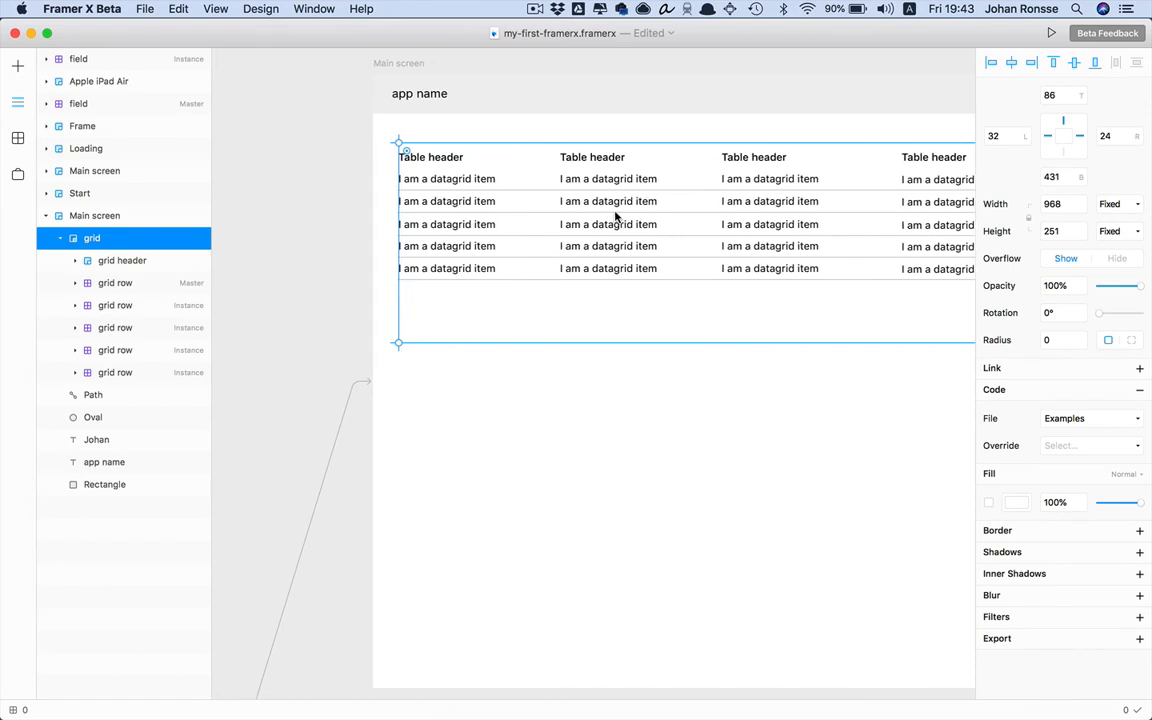
{"action": "scroll", "coordinate": [615, 218], "scroll_direction": "right", "scroll_amount": 2}
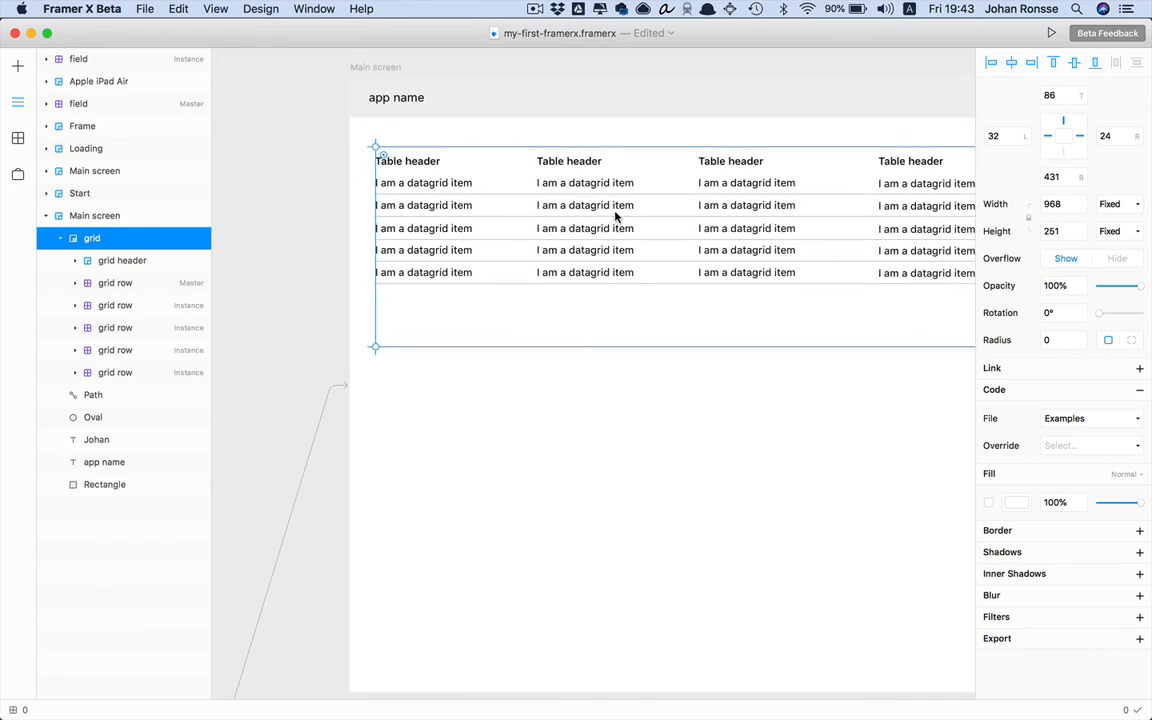
{"action": "left_click", "coordinate": [1137, 389]}
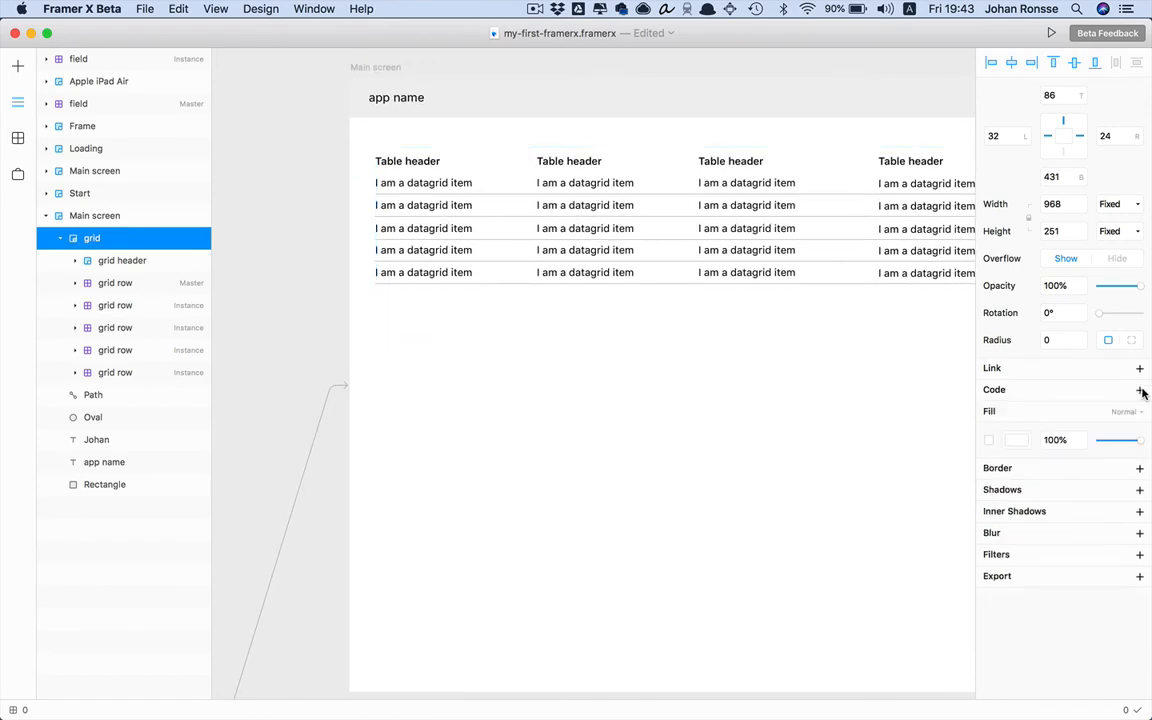
Drill into the grid and select the first grid row master
{"action": "left_click", "coordinate": [452, 196]}
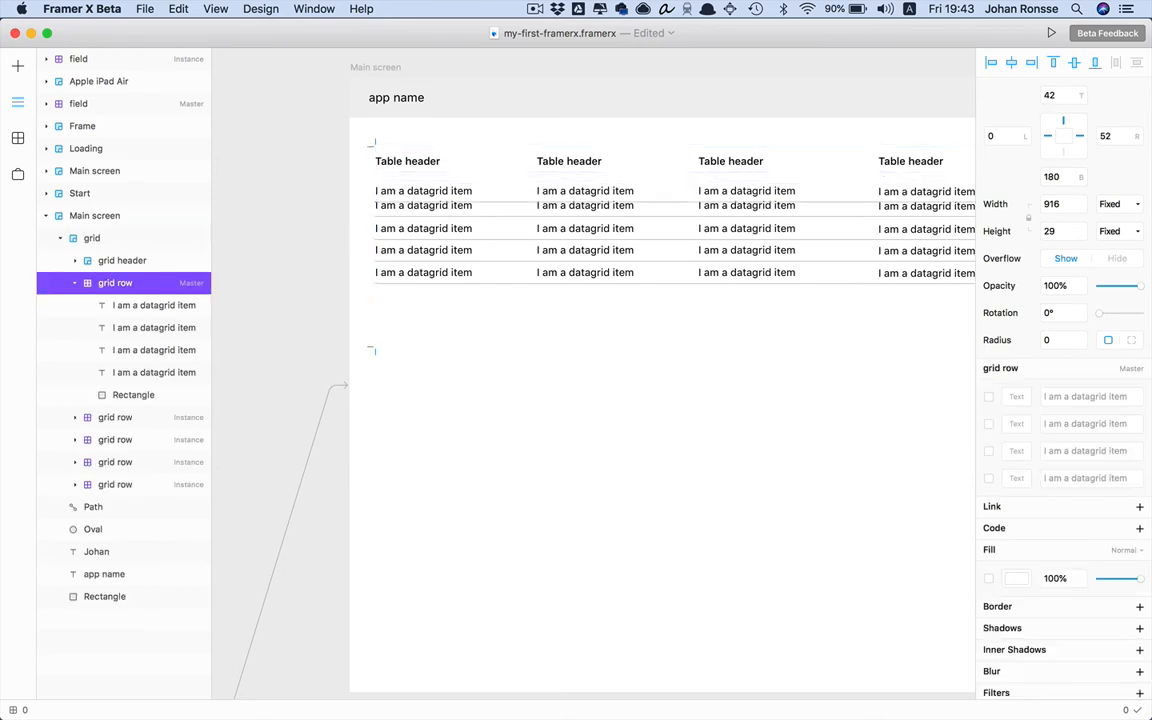
{"action": "key", "text": "shift+Up"}
{"action": "key", "text": "shift+Down"}
{"action": "key", "text": "shift+Up"}
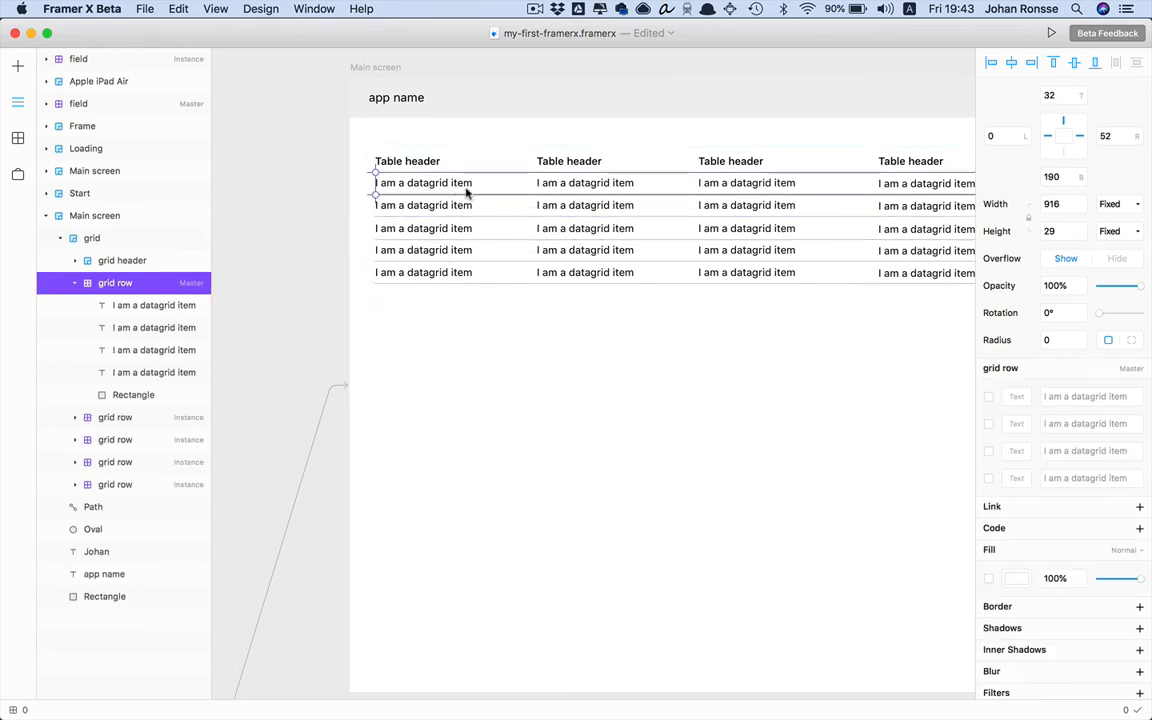
{"action": "scroll", "coordinate": [466, 193], "scroll_direction": "right", "scroll_amount": 20}
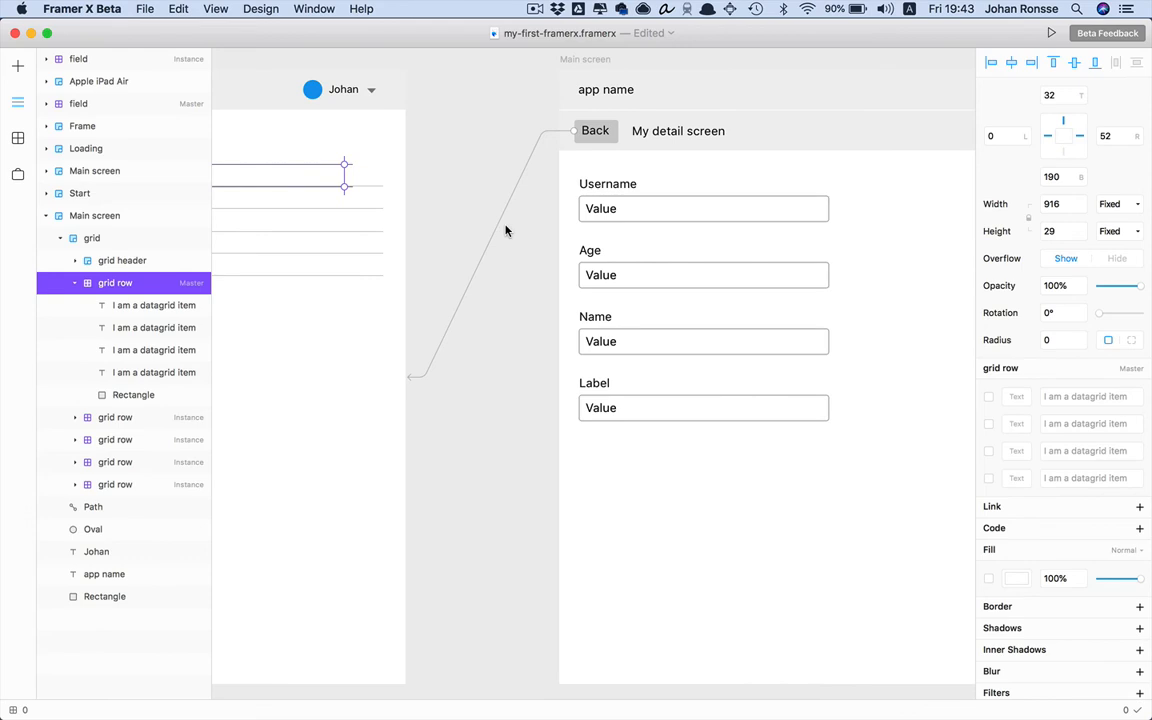
{"action": "left_click", "coordinate": [505, 230]}
{"action": "scroll", "coordinate": [540, 250], "scroll_direction": "down", "scroll_amount": 5}
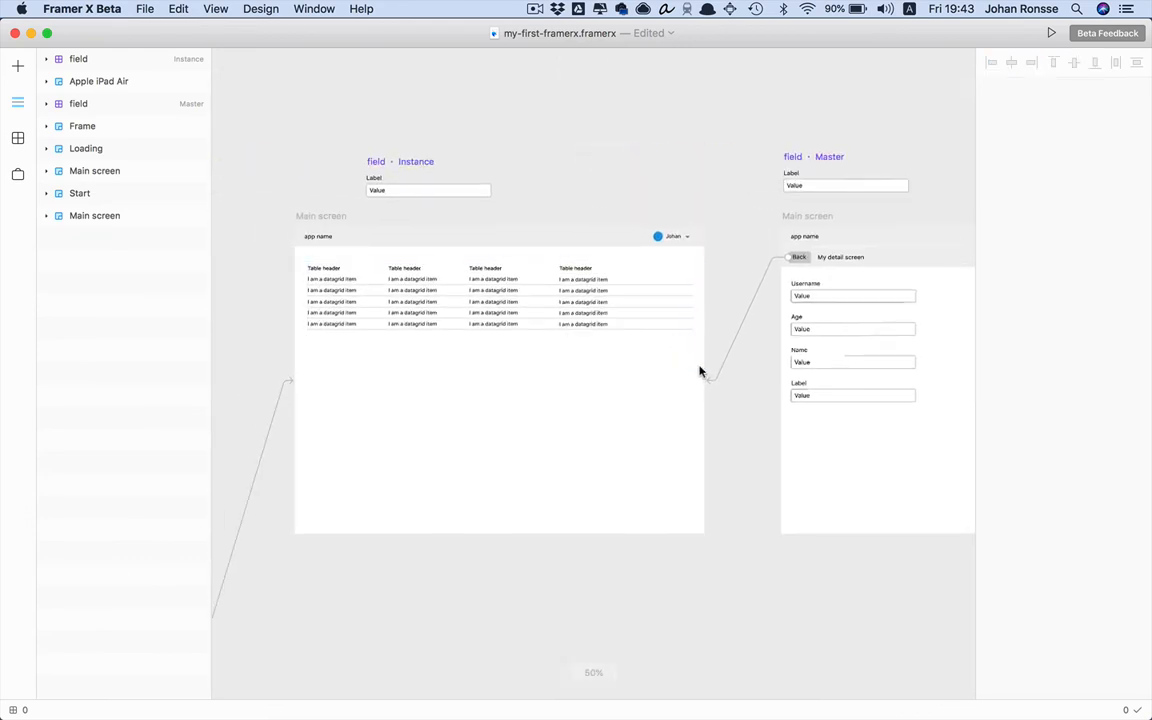
{"action": "double_click", "coordinate": [631, 313]}
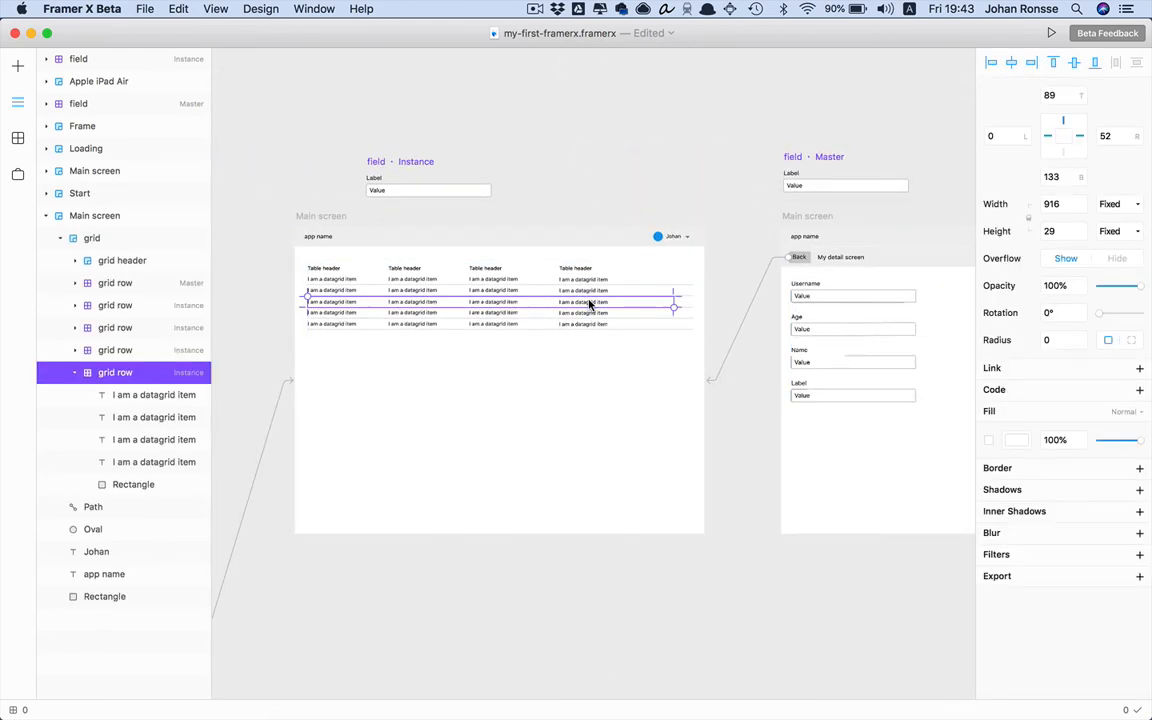
{"action": "left_click", "coordinate": [600, 284]}
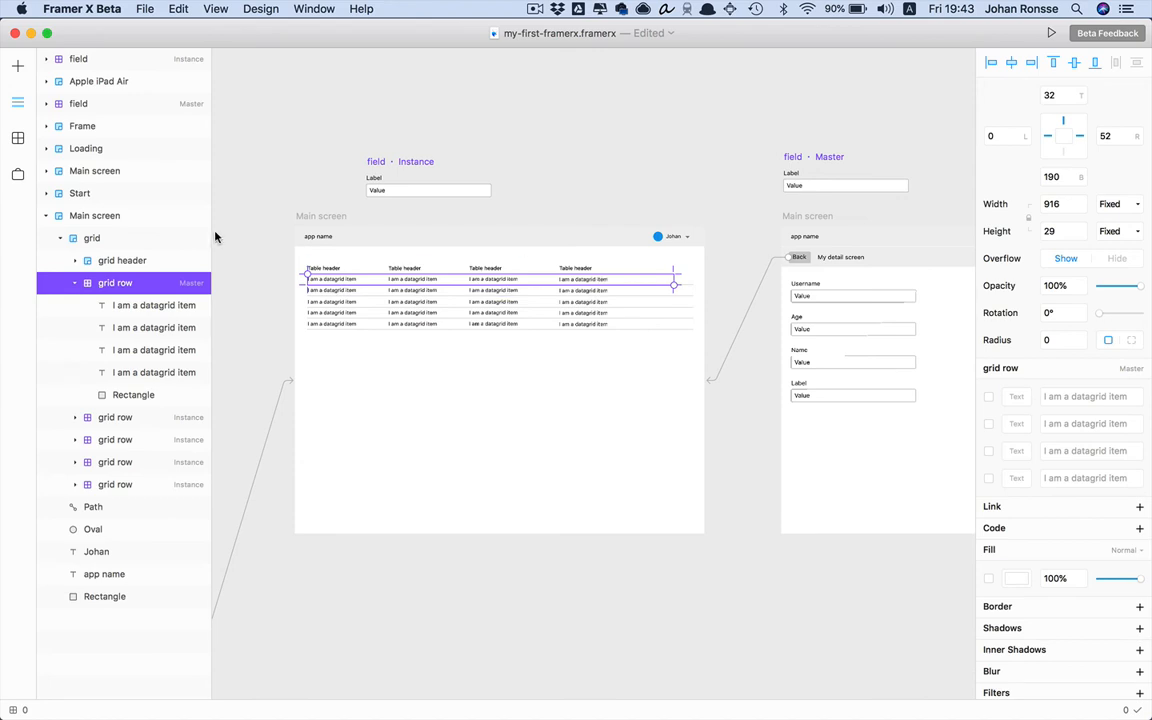
Link the grid row master to the detail screen so every row opens it
{"action": "key", "text": "l"}
{"action": "left_click_drag", "start_coordinate": [674, 279], "coordinate": [800, 288]}
{"action": "key", "text": "Escape"}
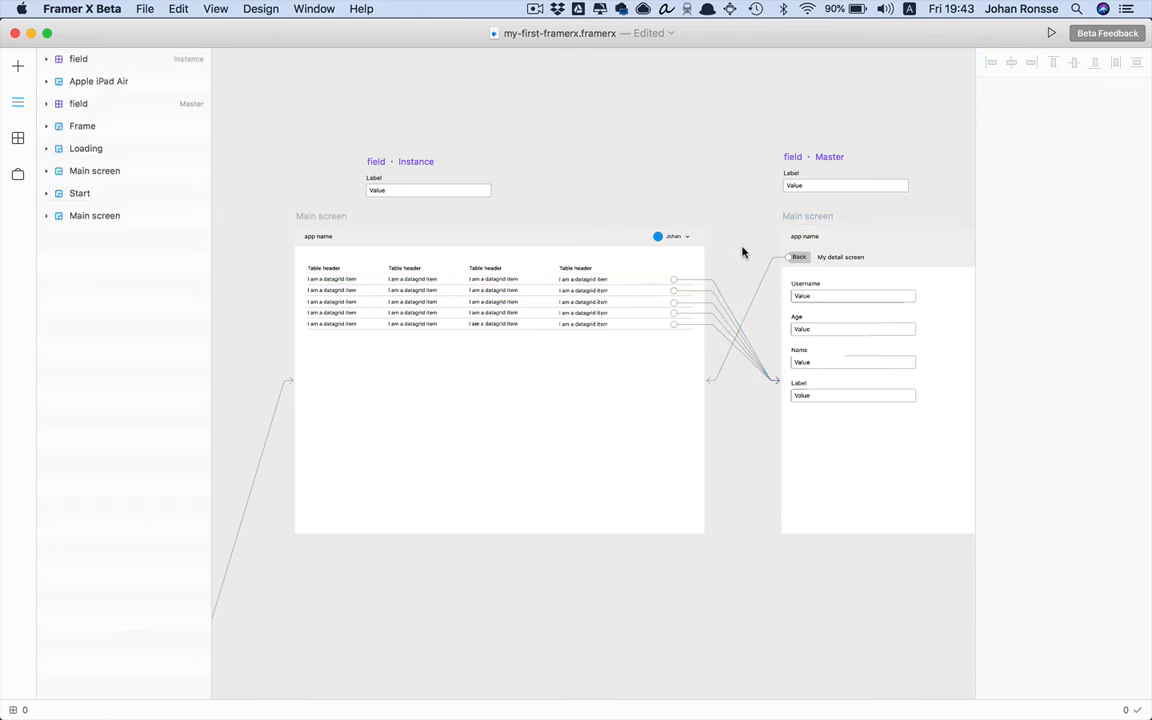
Preview the prototype: open a row's detail screen, play and scrub the YouTube video, then return
{"action": "key", "text": "super+p"}
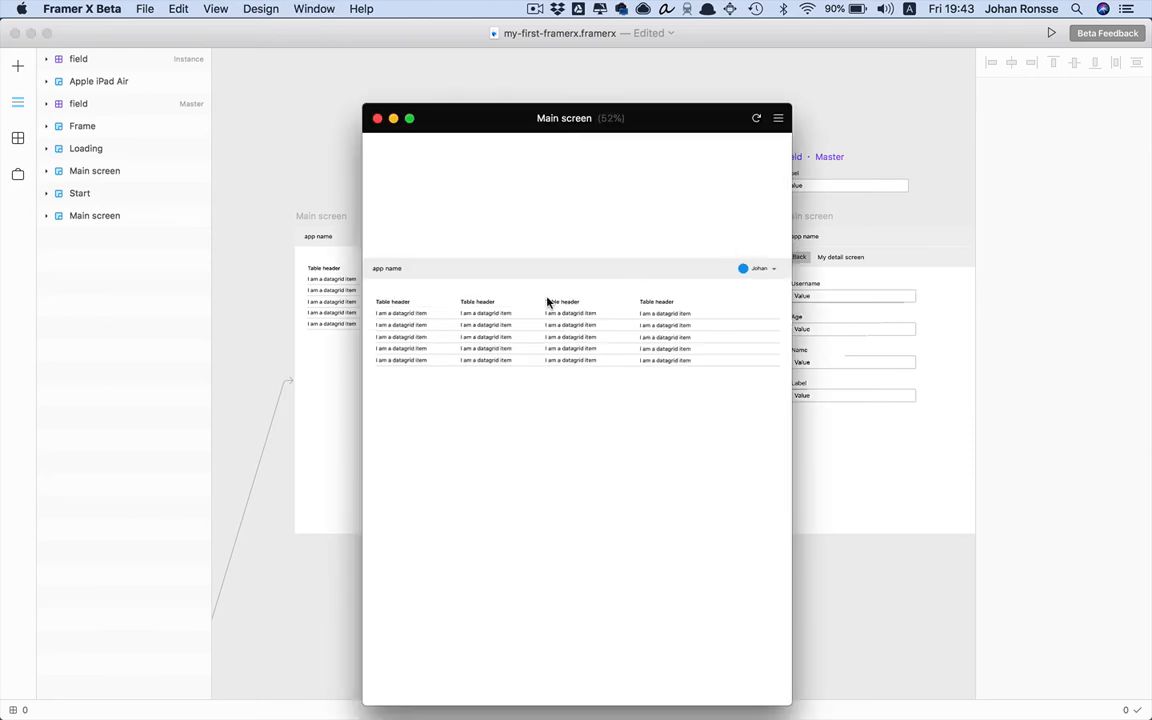
{"action": "left_click", "coordinate": [496, 316]}
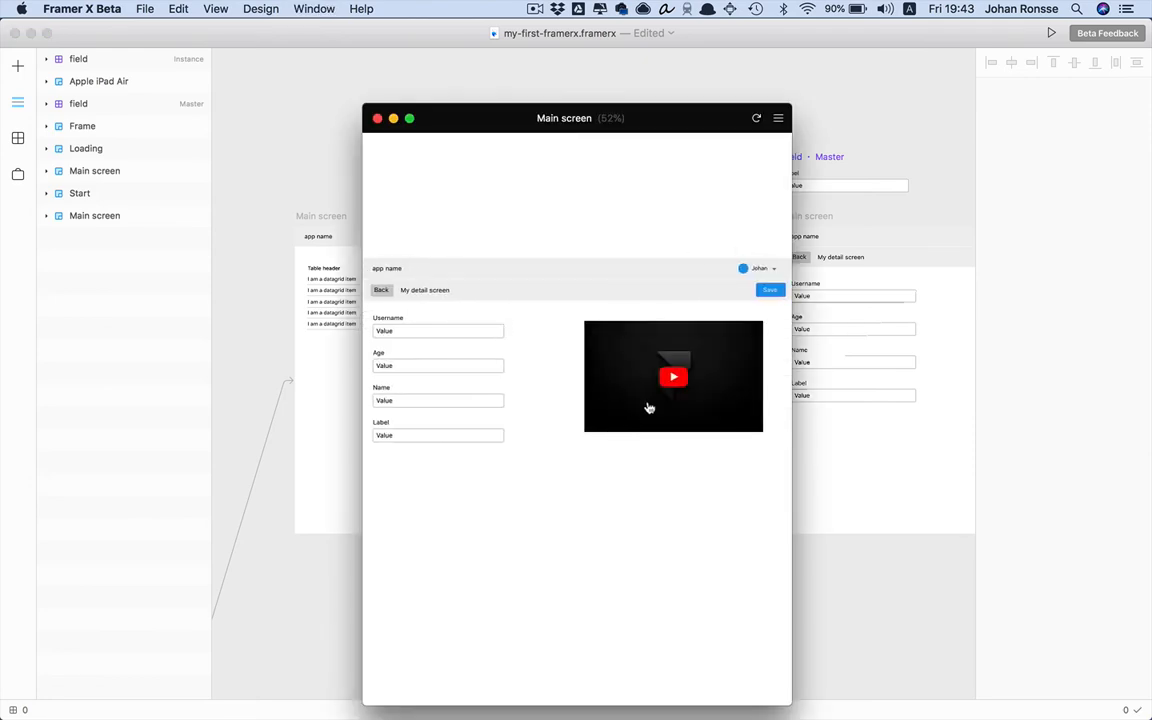
{"action": "key", "text": "super+alt+f"}
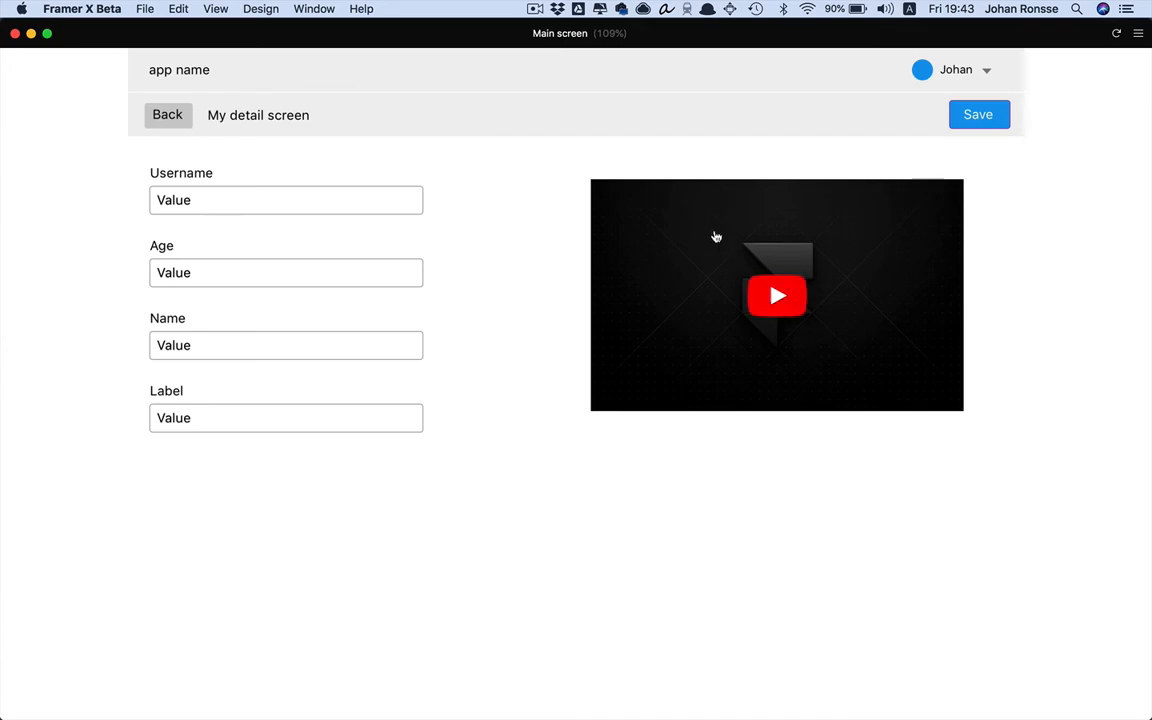
{"action": "left_click", "coordinate": [777, 295]}
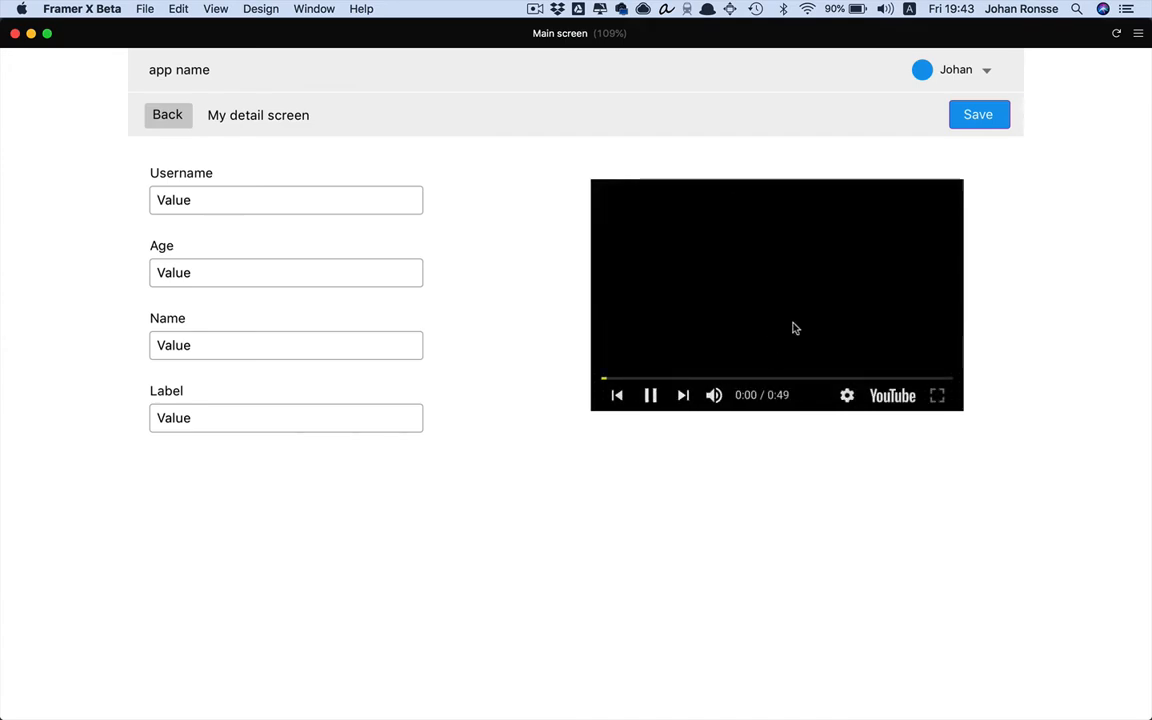
{"action": "left_click", "coordinate": [810, 380]}
{"action": "left_click", "coordinate": [897, 380]}
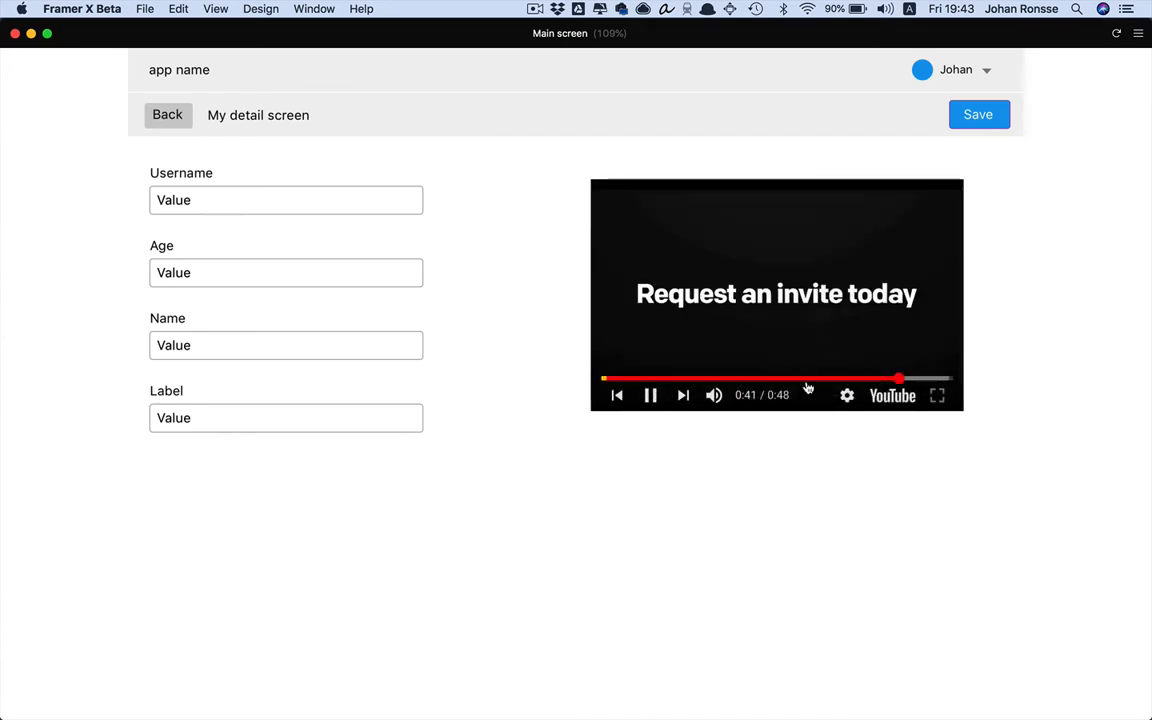
{"action": "left_click", "coordinate": [742, 380]}
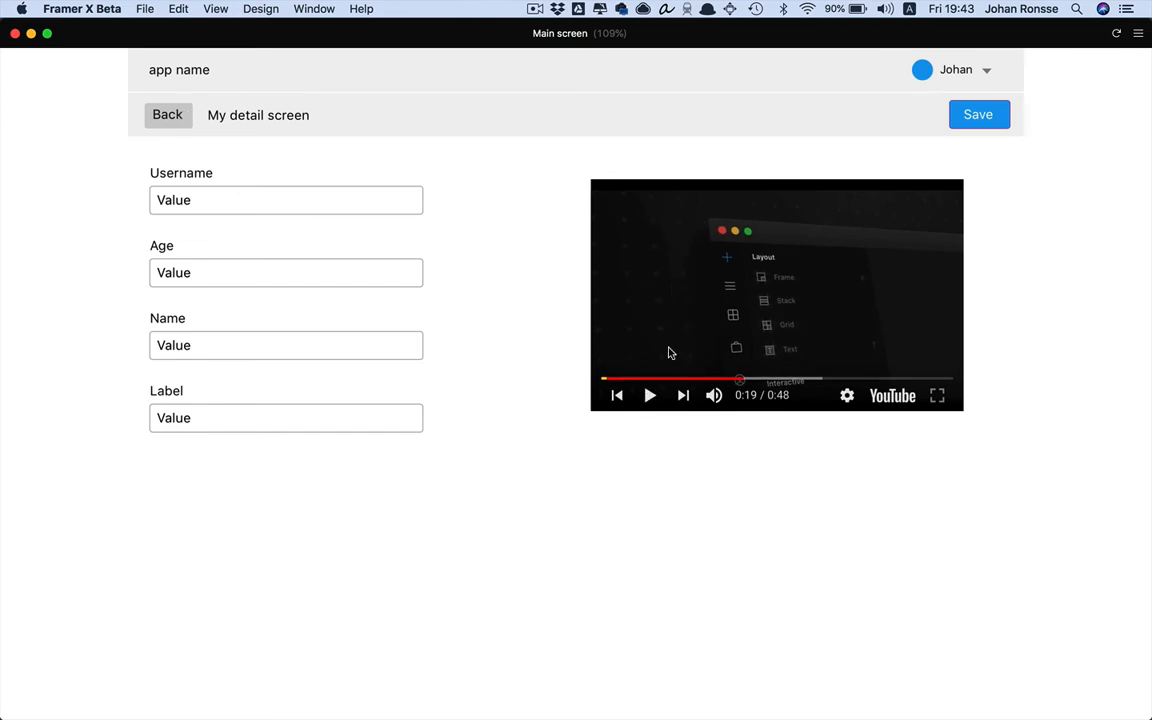
{"action": "left_click", "coordinate": [167, 115]}
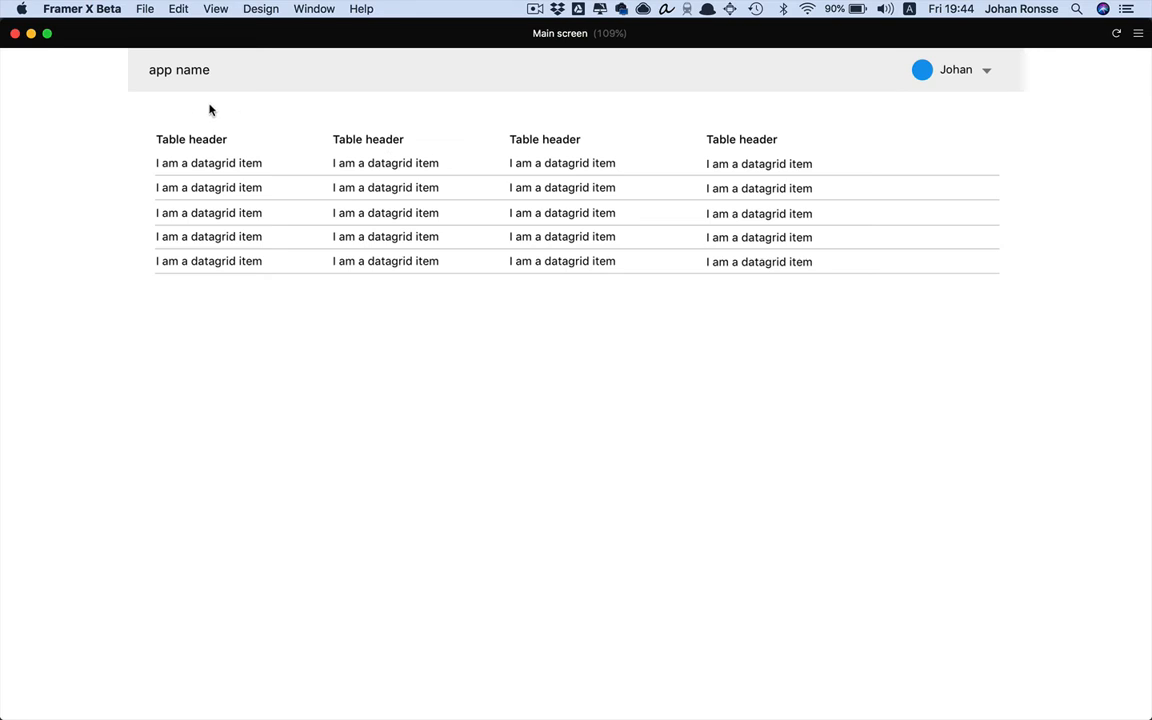
{"action": "left_click", "coordinate": [15, 33]}
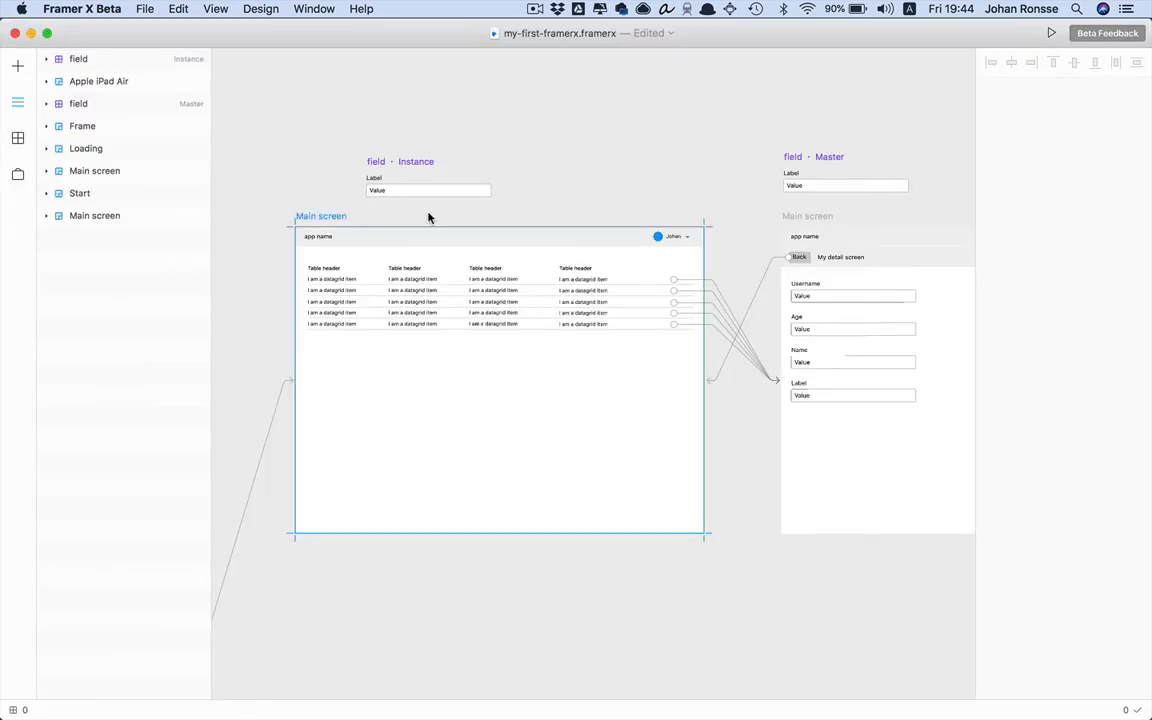
{"action": "left_click", "coordinate": [444, 359]}
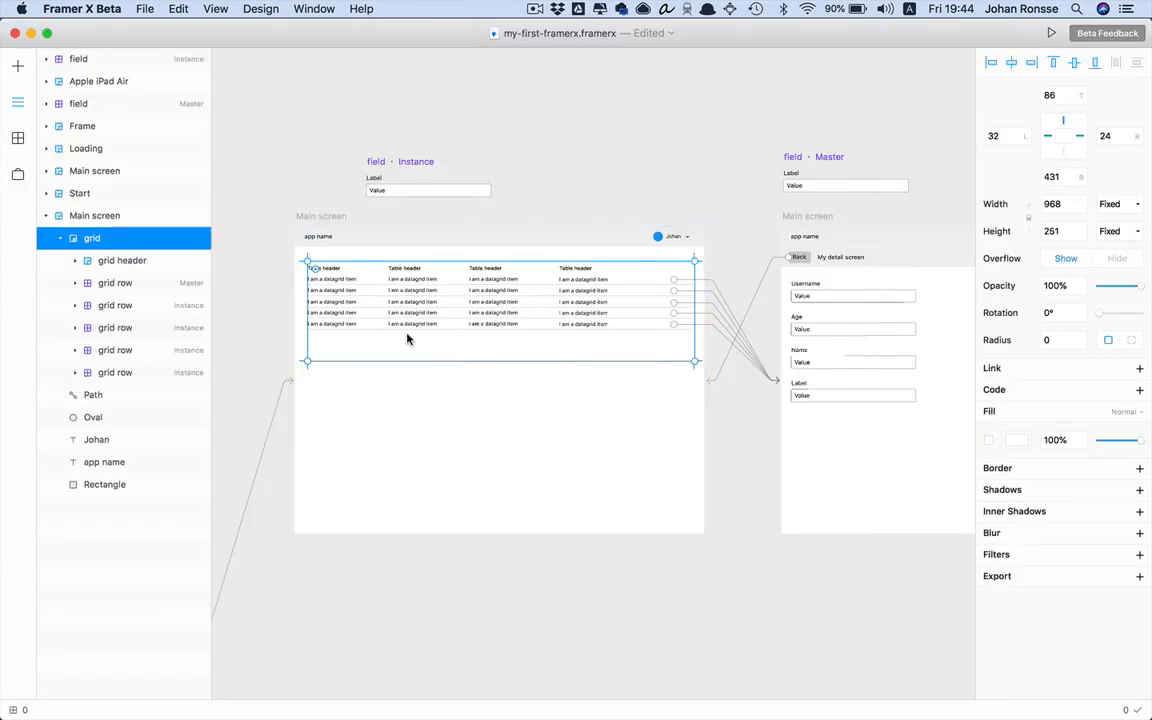
{"action": "scroll", "coordinate": [642, 237], "scroll_direction": "right", "scroll_amount": 10}
{"action": "scroll", "coordinate": [642, 237], "scroll_direction": "down", "scroll_amount": 2}
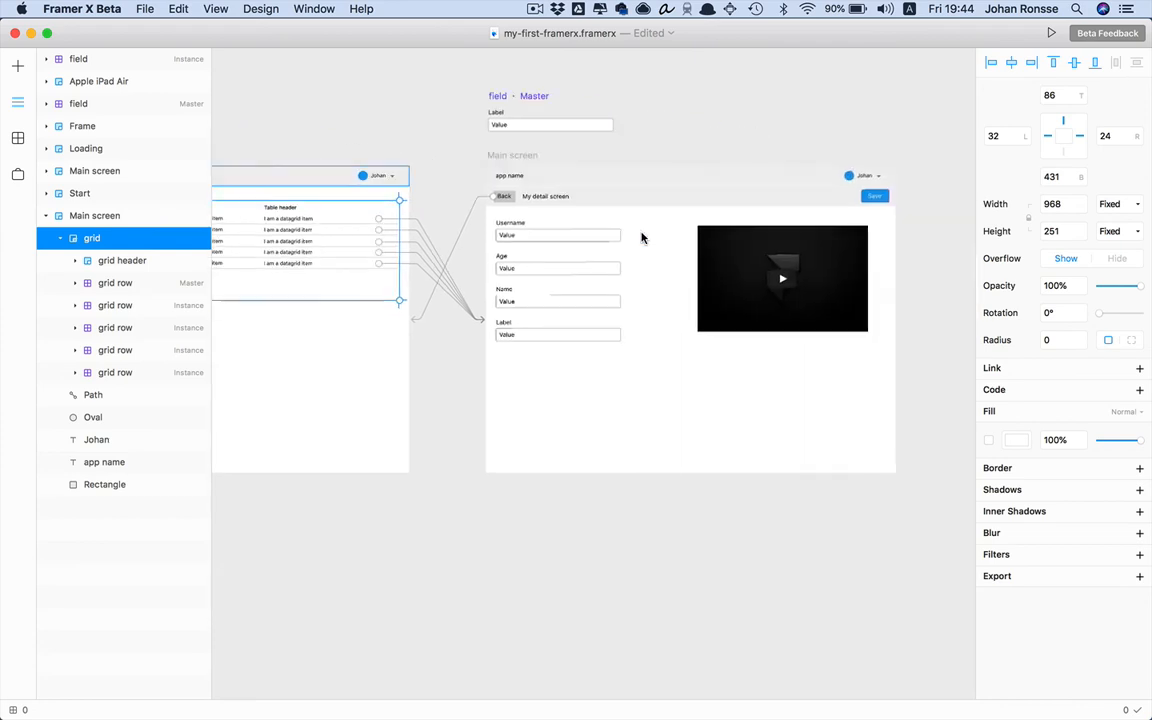
{"action": "left_click", "coordinate": [547, 226]}
{"action": "scroll", "coordinate": [698, 277], "scroll_direction": "left", "scroll_amount": 8}
{"action": "scroll", "coordinate": [698, 277], "scroll_direction": "up", "scroll_amount": 2}
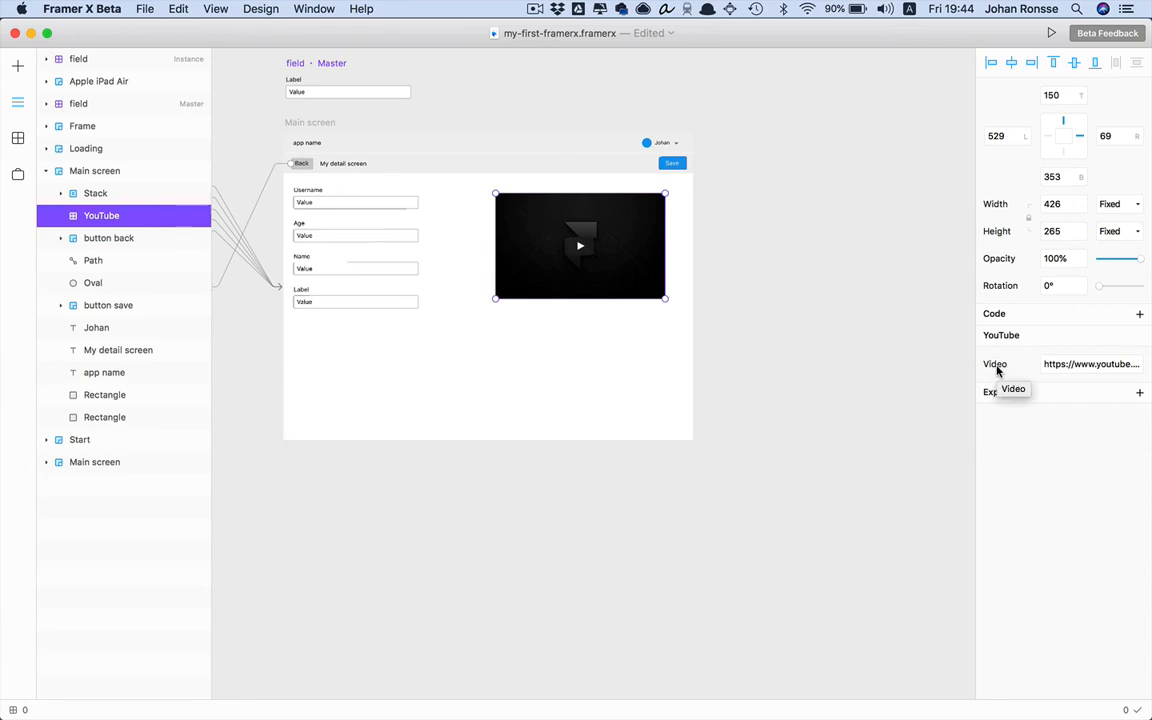
{"action": "left_click", "coordinate": [1085, 372]}
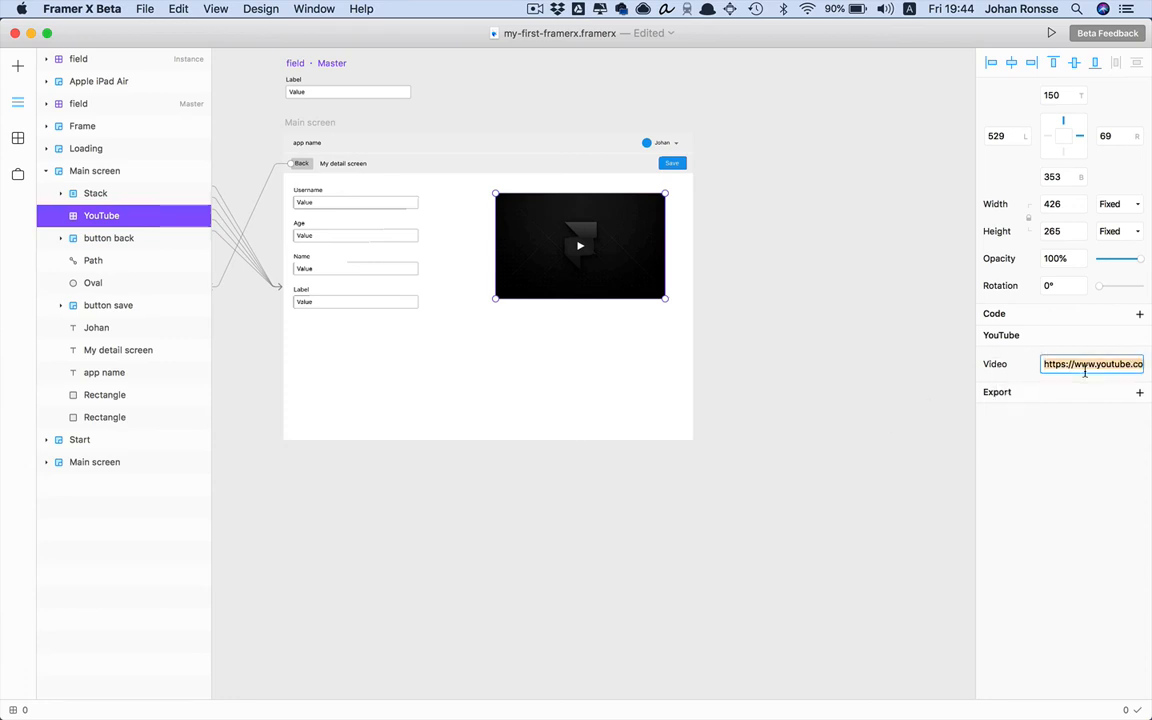
{"action": "left_click", "coordinate": [816, 332]}
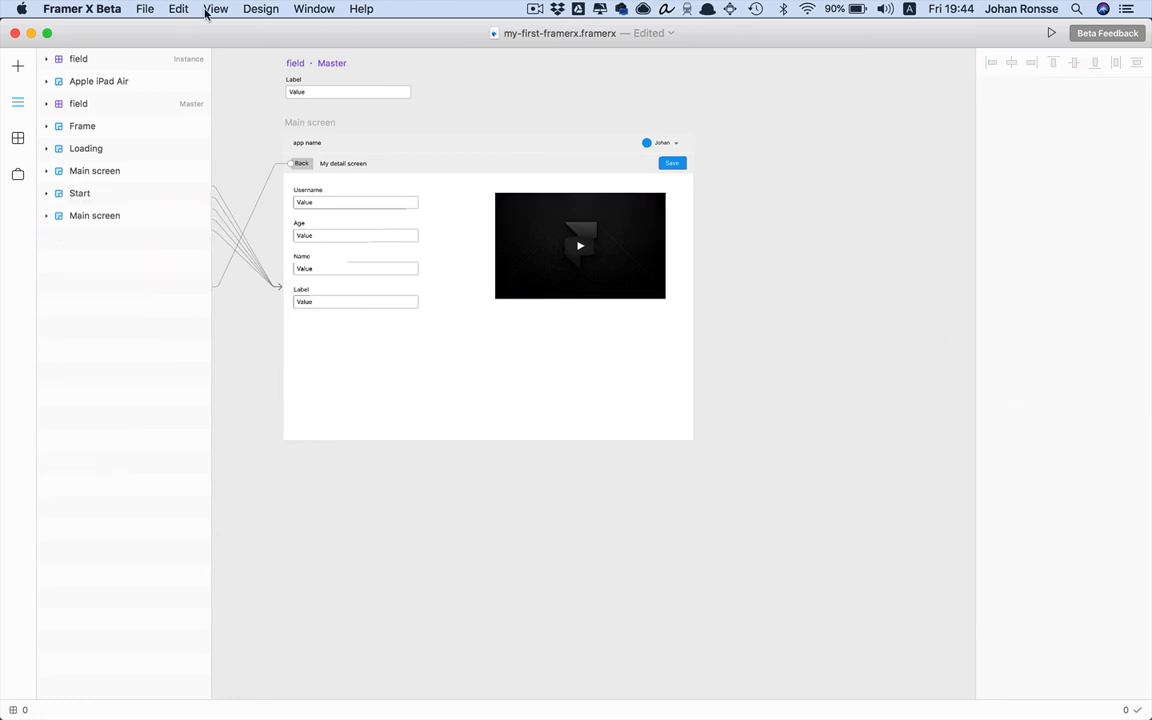
Create a new code component titled 'Test' from code and open it for editing
{"action": "left_click", "coordinate": [258, 8]}
{"action": "mouse_move", "coordinate": [304, 124]}
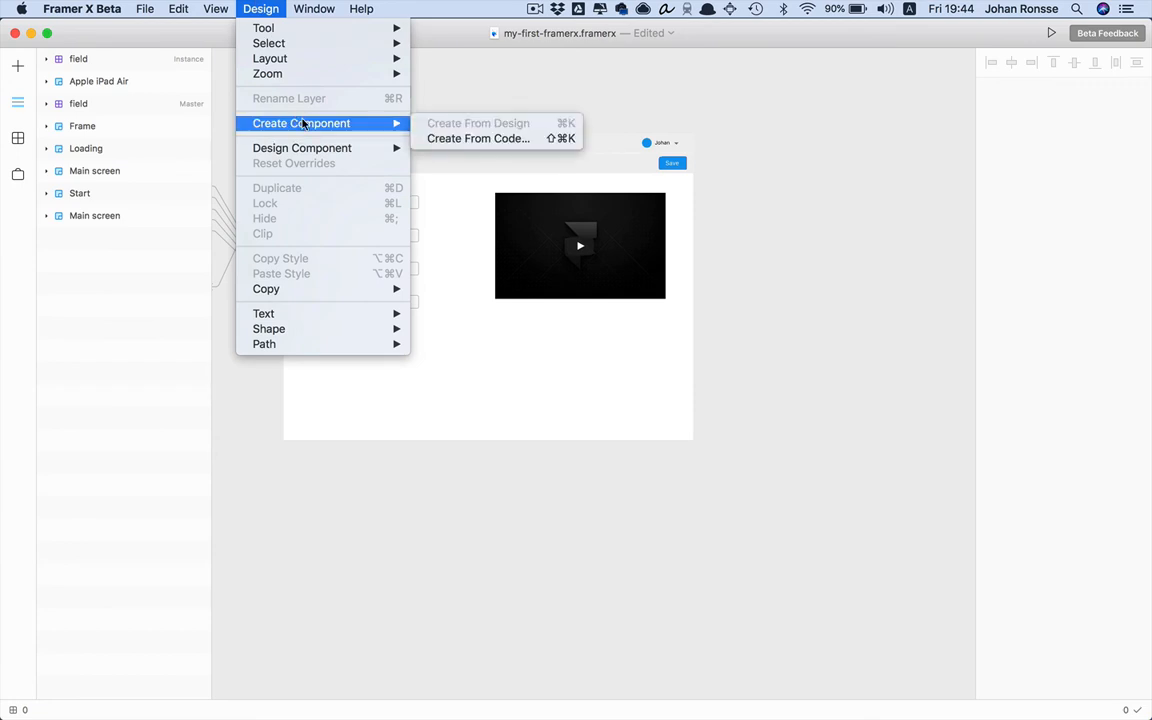
{"action": "left_click", "coordinate": [460, 140]}
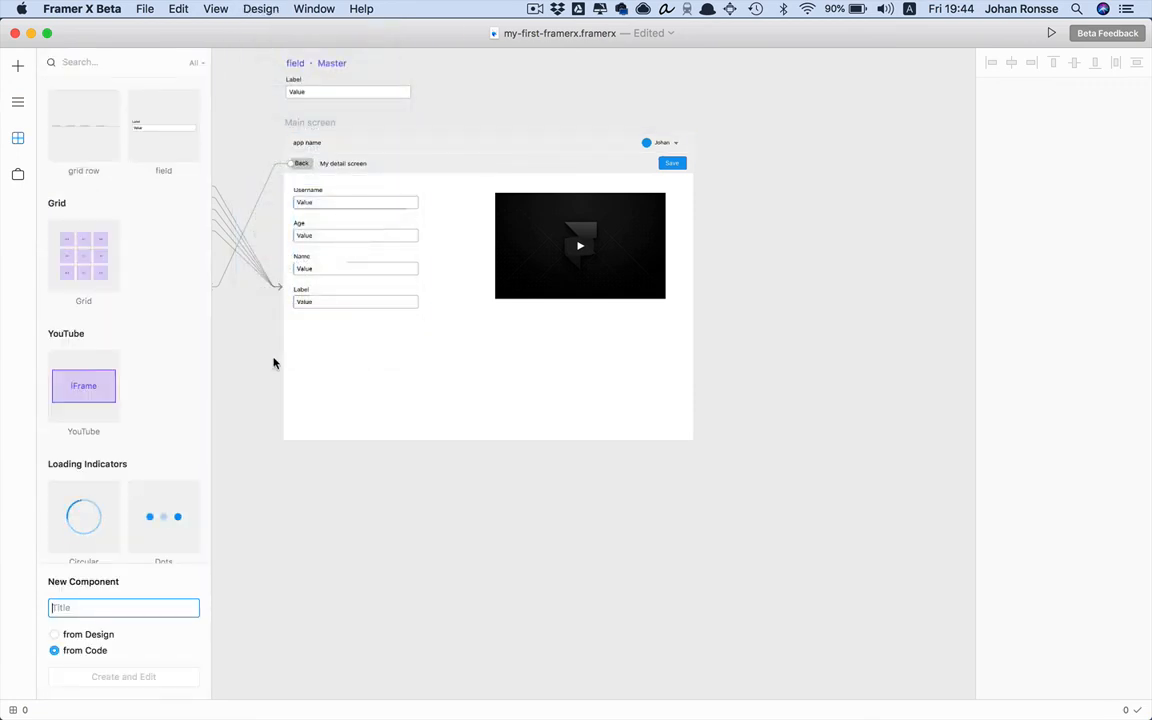
{"action": "type", "text": "Test"}
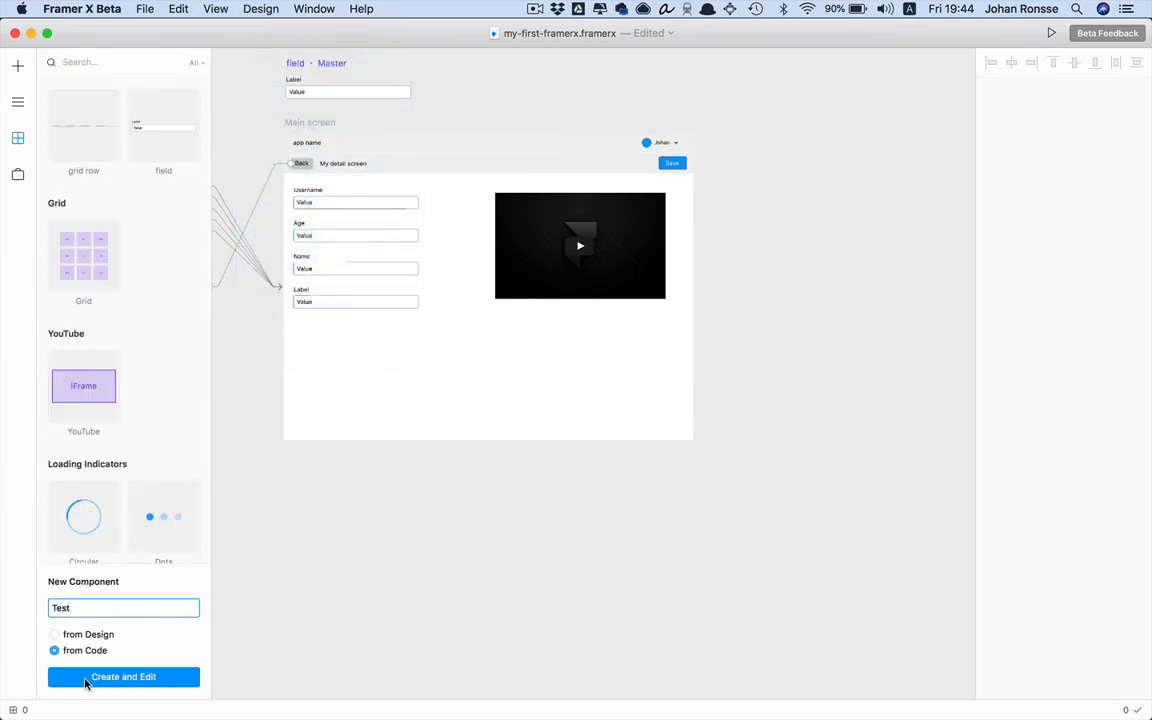
{"action": "left_click", "coordinate": [87, 680]}
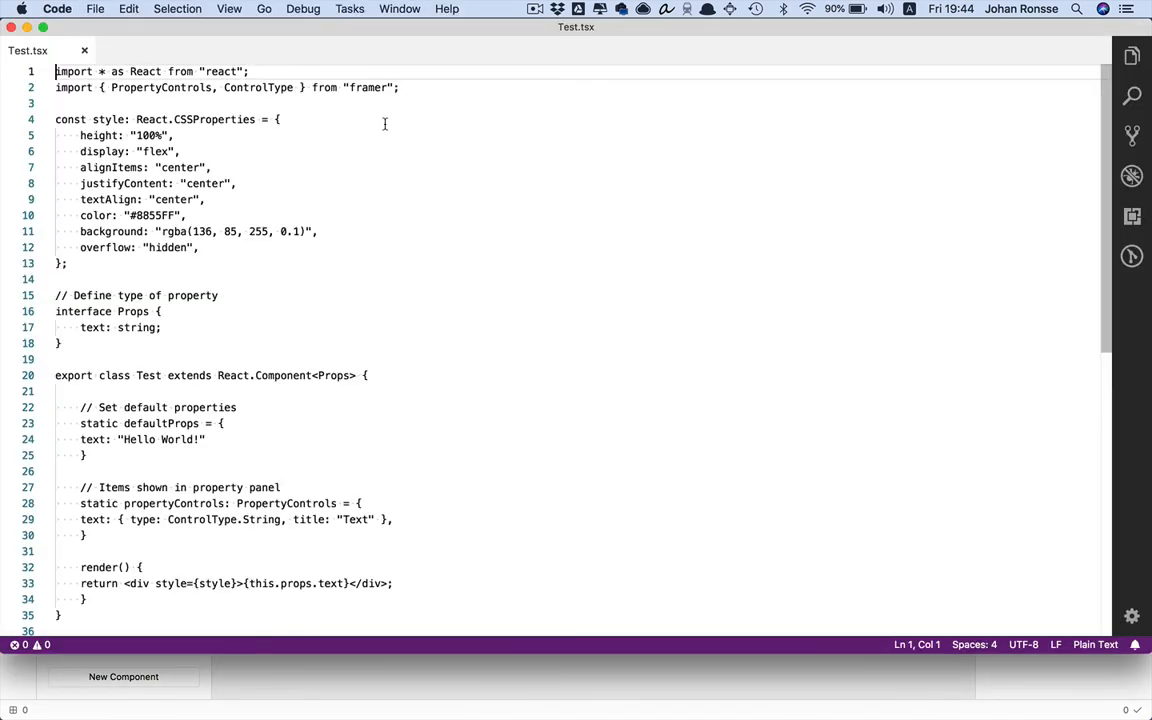
Place a Test component instance onto the Main screen
{"action": "left_click", "coordinate": [45, 52]}
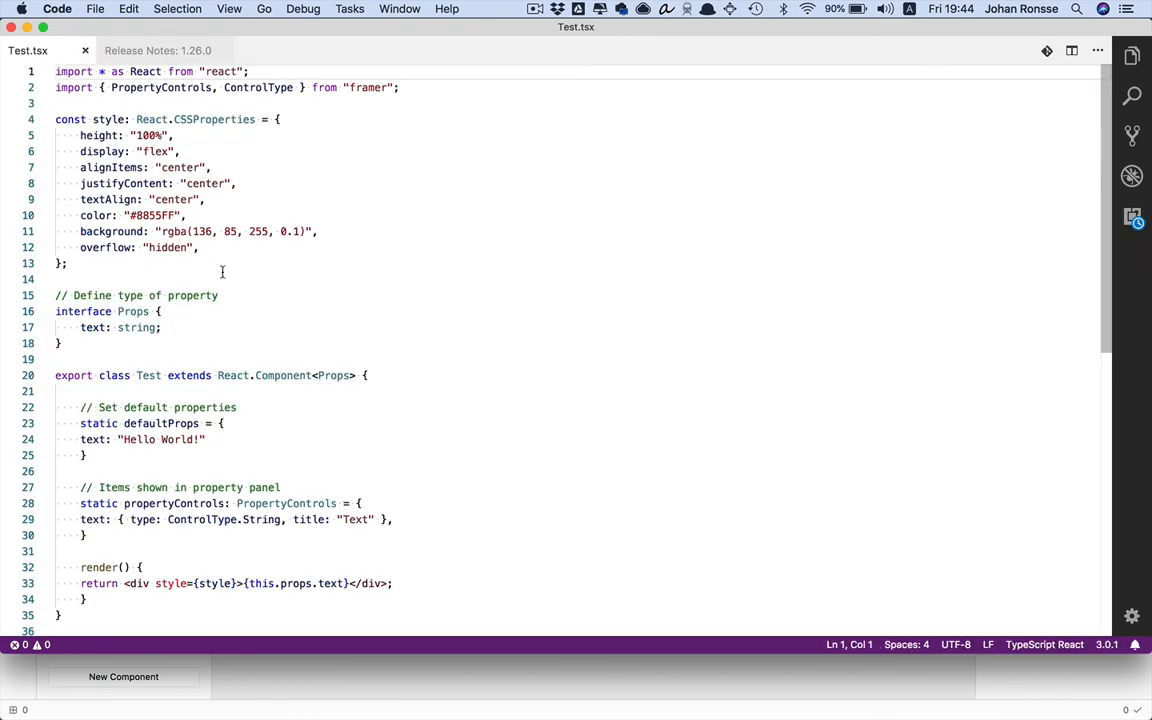
{"action": "key", "text": "super+Tab"}
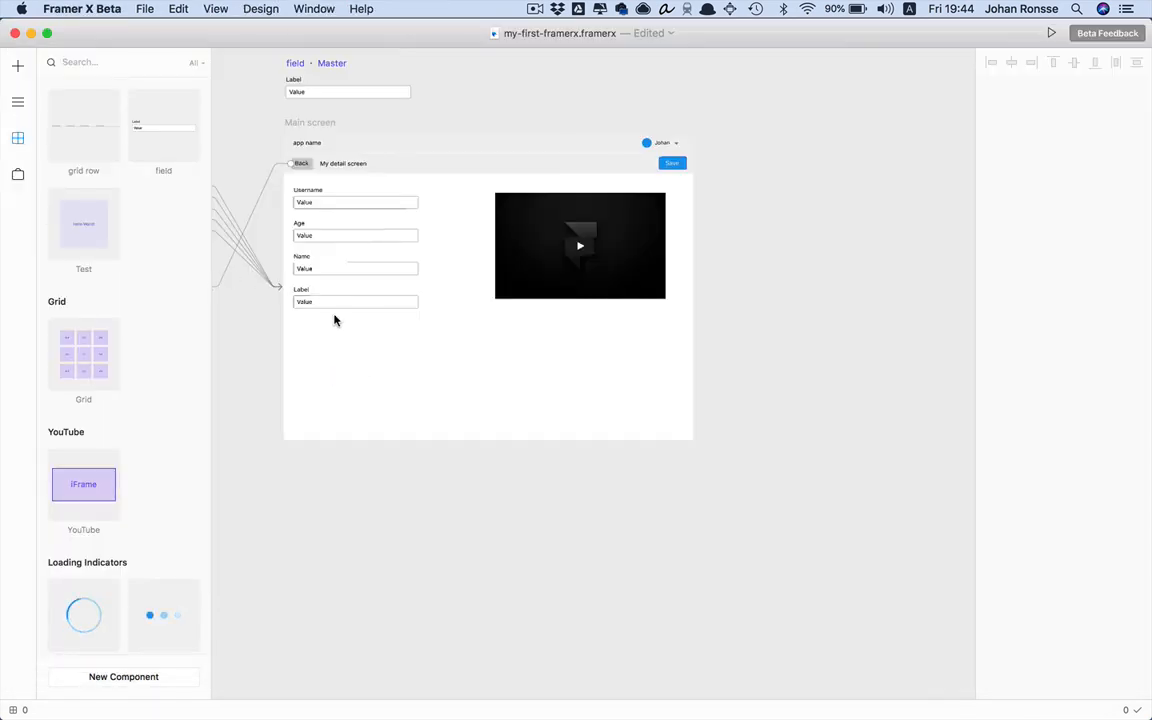
{"action": "left_click_drag", "start_coordinate": [84, 214], "coordinate": [620, 363]}
Change the default text in Test.tsx from 'Hello World!' to 'Another text!' and save
{"action": "key", "text": "super+Tab"}
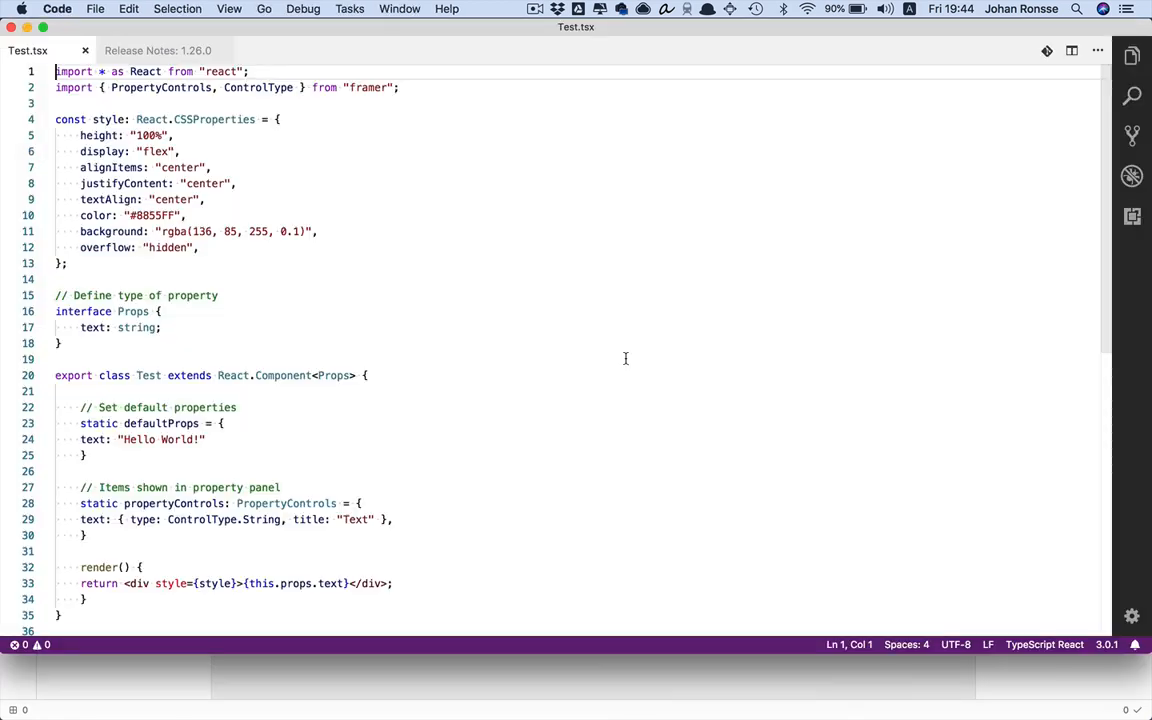
{"action": "double_click", "coordinate": [144, 440]}
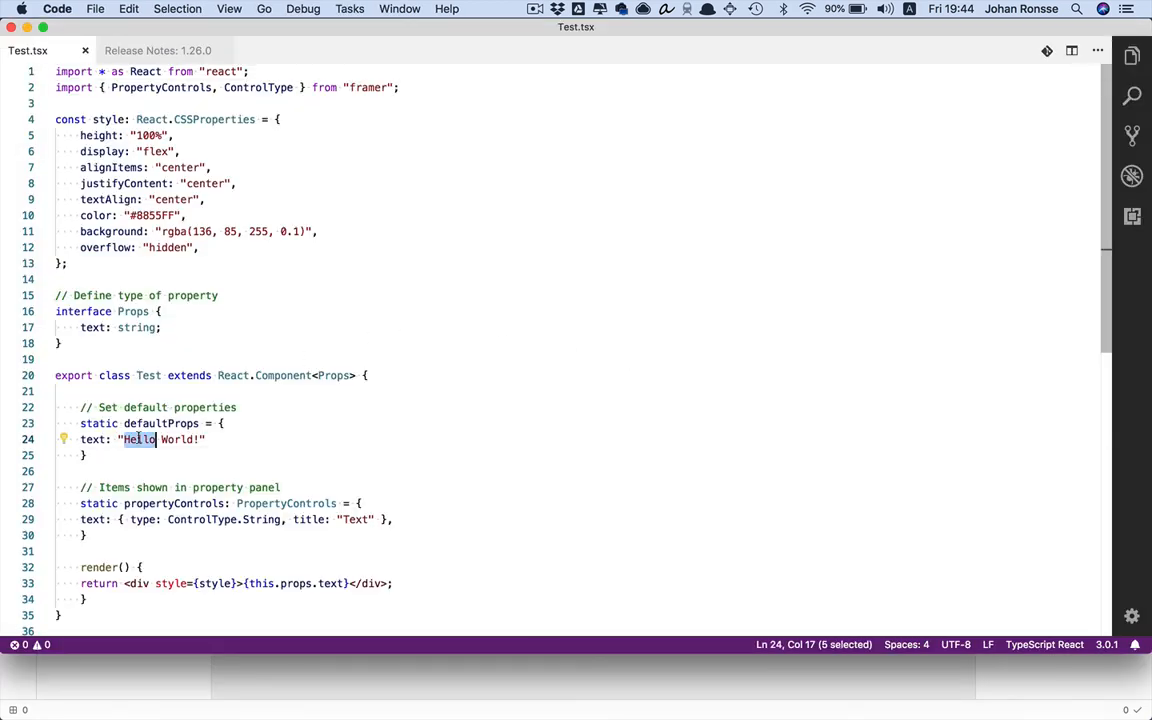
{"action": "type", "text": "C"}
{"action": "key", "text": "BackSpace"}
{"action": "type", "text": "Another"}
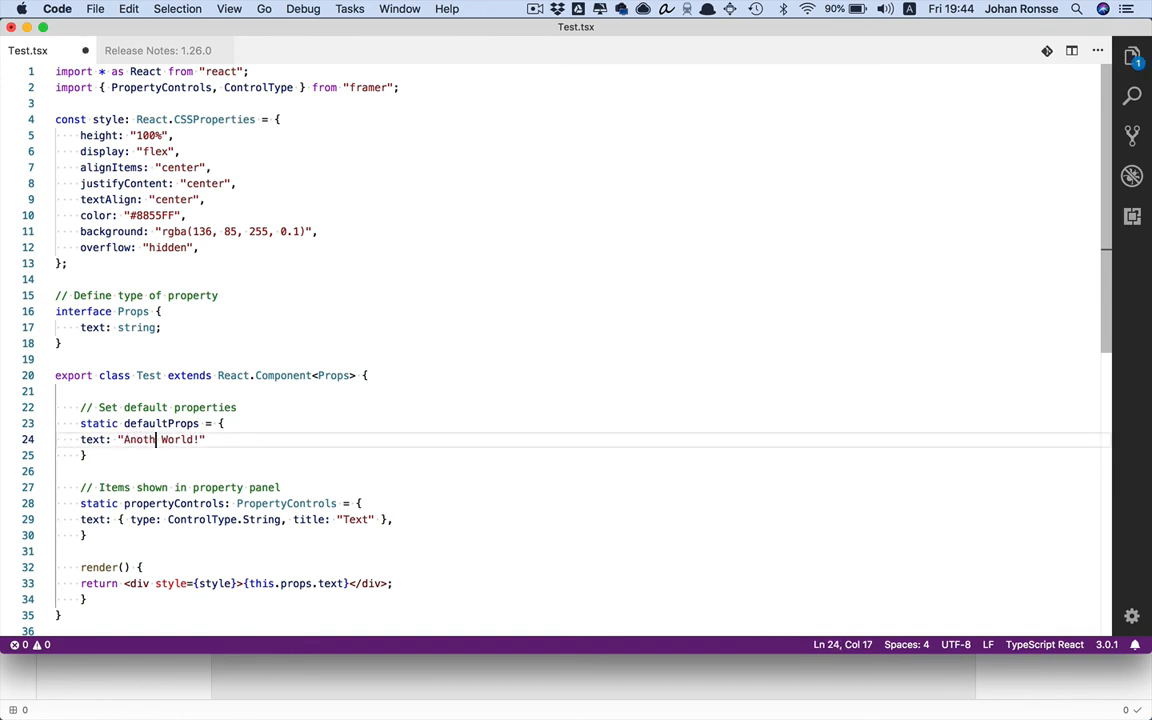
{"action": "left_click_drag", "start_coordinate": [179, 440], "coordinate": [215, 440]}
{"action": "type", "text": "text"}
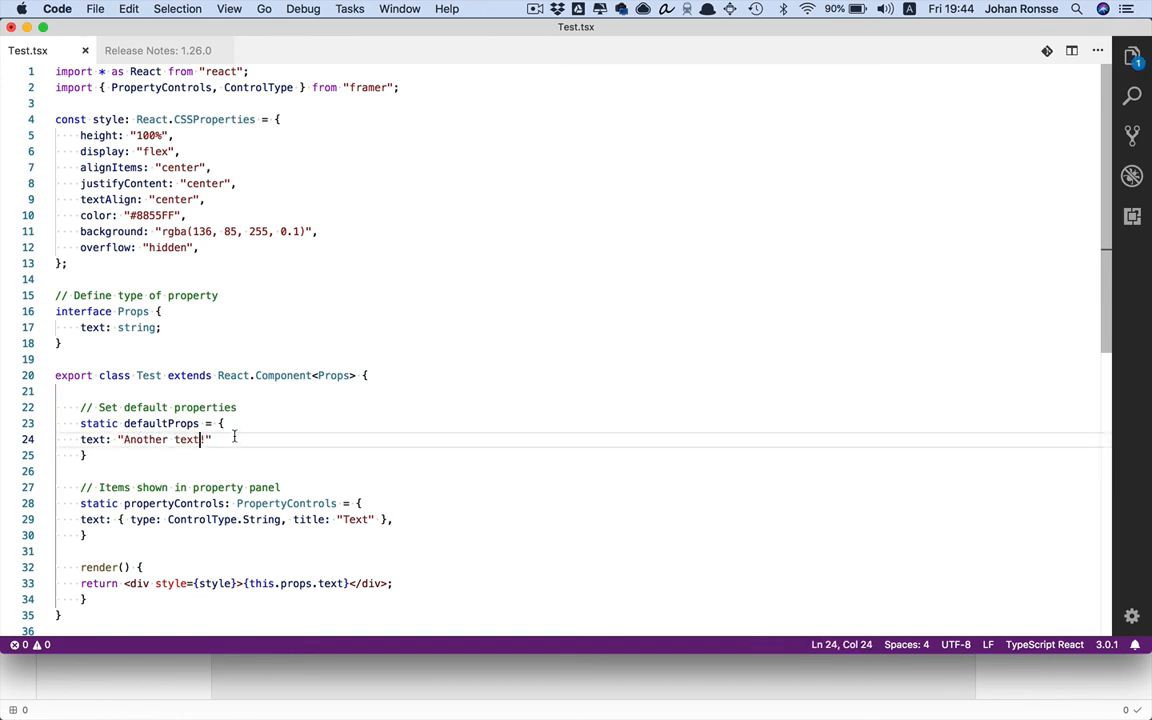
{"action": "key", "text": "super+s"}
{"action": "key", "text": "super+Tab"}
{"action": "left_click_drag", "start_coordinate": [615, 348], "coordinate": [591, 362]}
{"action": "left_click", "coordinate": [400, 445]}
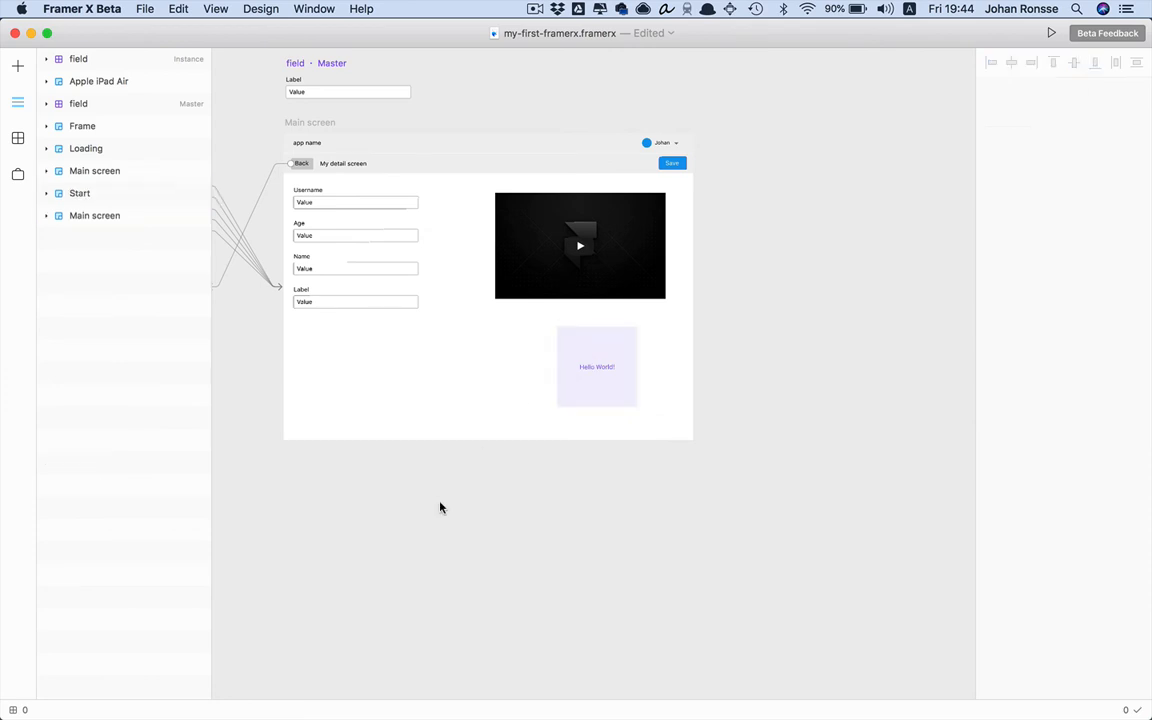
Inspect the placed Test box's Text property value 'Hello World!'
{"action": "left_click", "coordinate": [607, 376]}
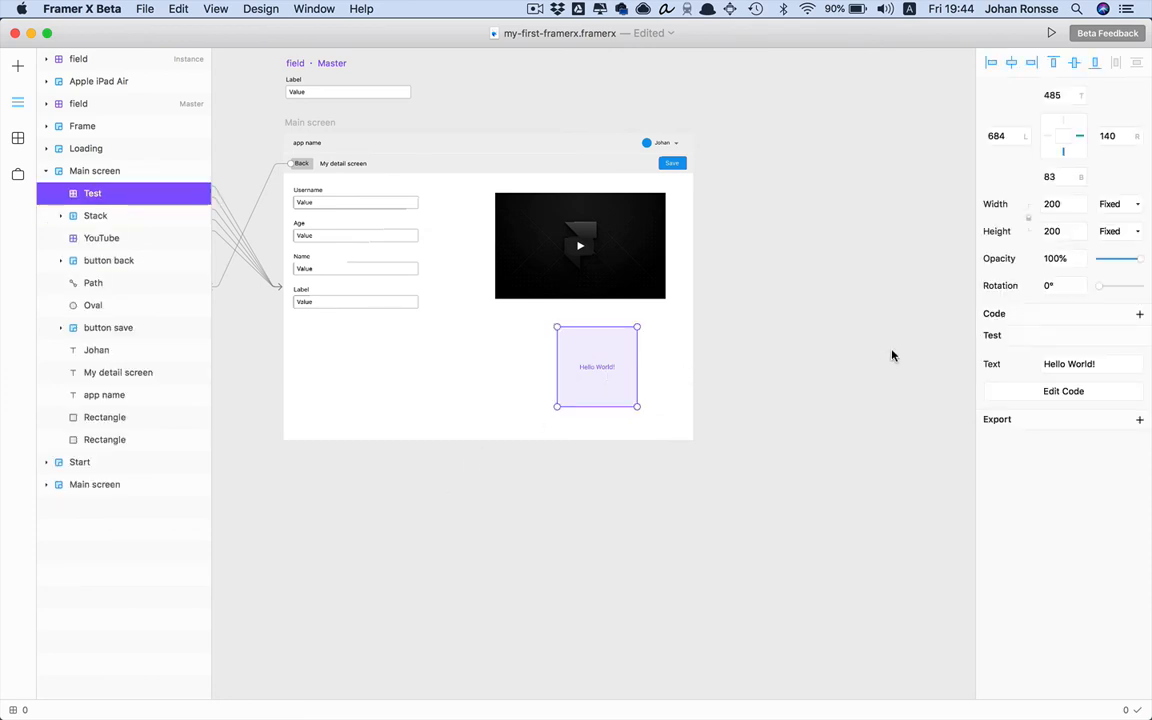
{"action": "left_click_drag", "start_coordinate": [1079, 365], "coordinate": [1016, 368]}
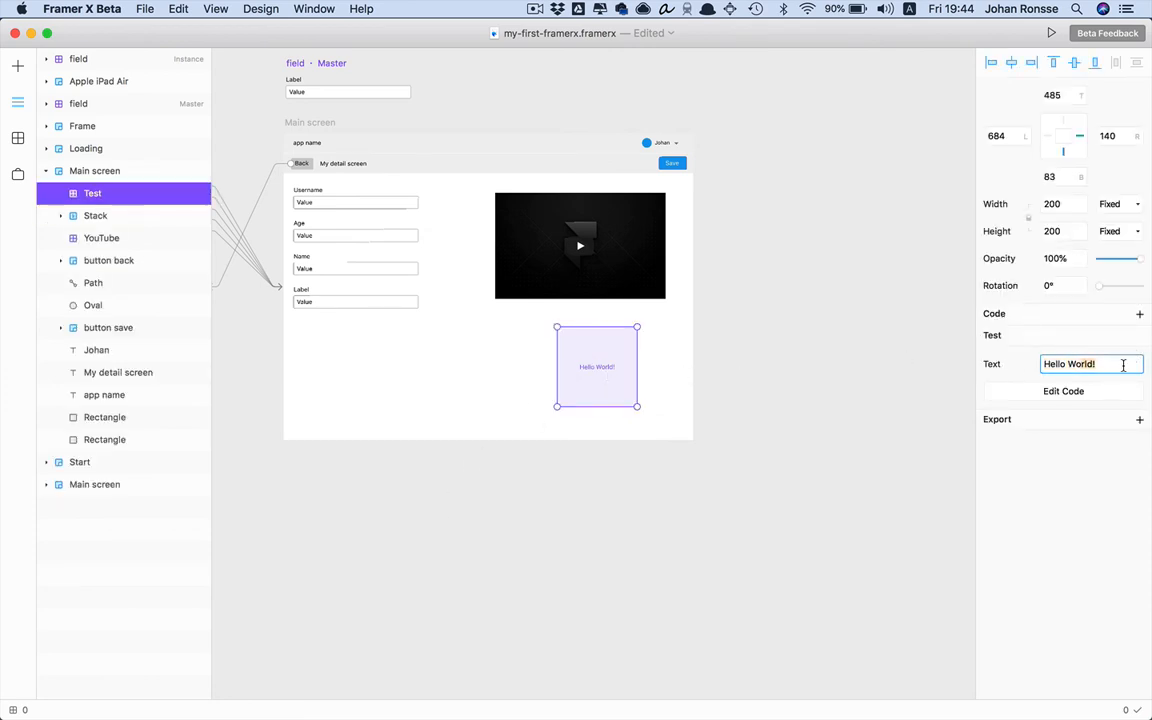
{"action": "left_click", "coordinate": [802, 355]}
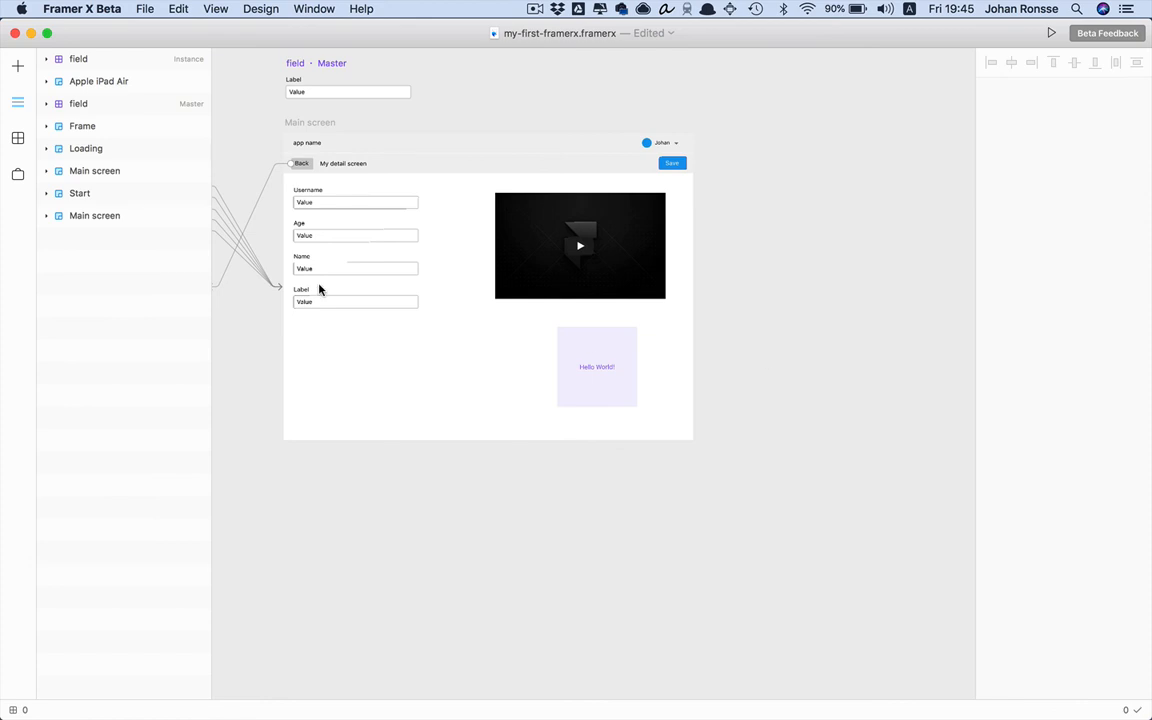
Place a second Test box below Main screen and zoom the canvas to 100%
{"action": "left_click", "coordinate": [16, 137]}
{"action": "left_click_drag", "start_coordinate": [112, 245], "coordinate": [560, 500]}
{"action": "scroll", "coordinate": [560, 520], "scroll_direction": "down", "scroll_amount": 3}
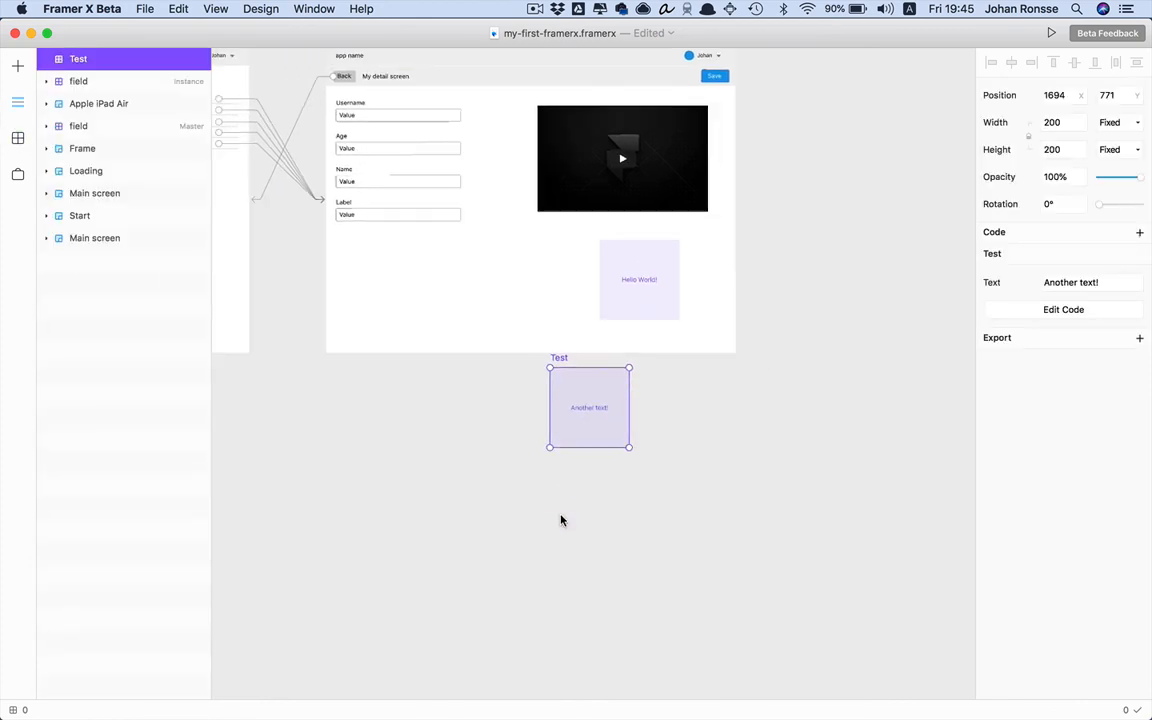
{"action": "key", "text": "super+0"}
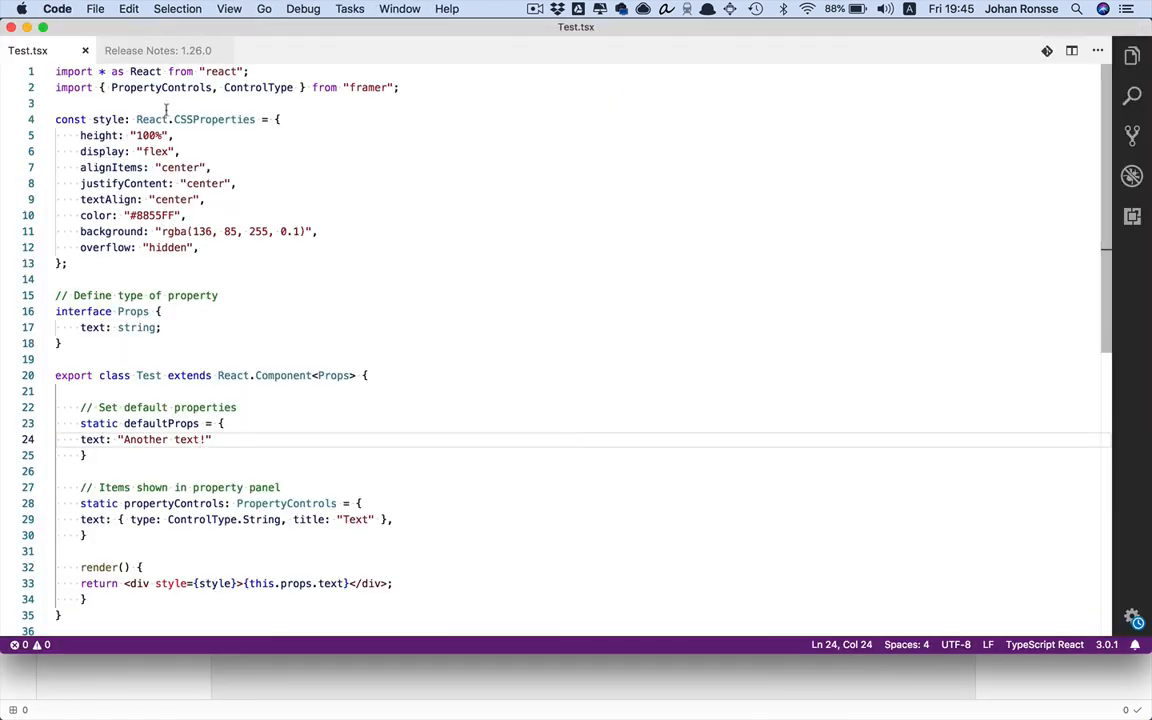
Change the background red value from 136 to 236, giving rgba(236, 85, 255, 0.1)
{"action": "double_click", "coordinate": [198, 229]}
{"action": "left_click", "coordinate": [198, 229]}
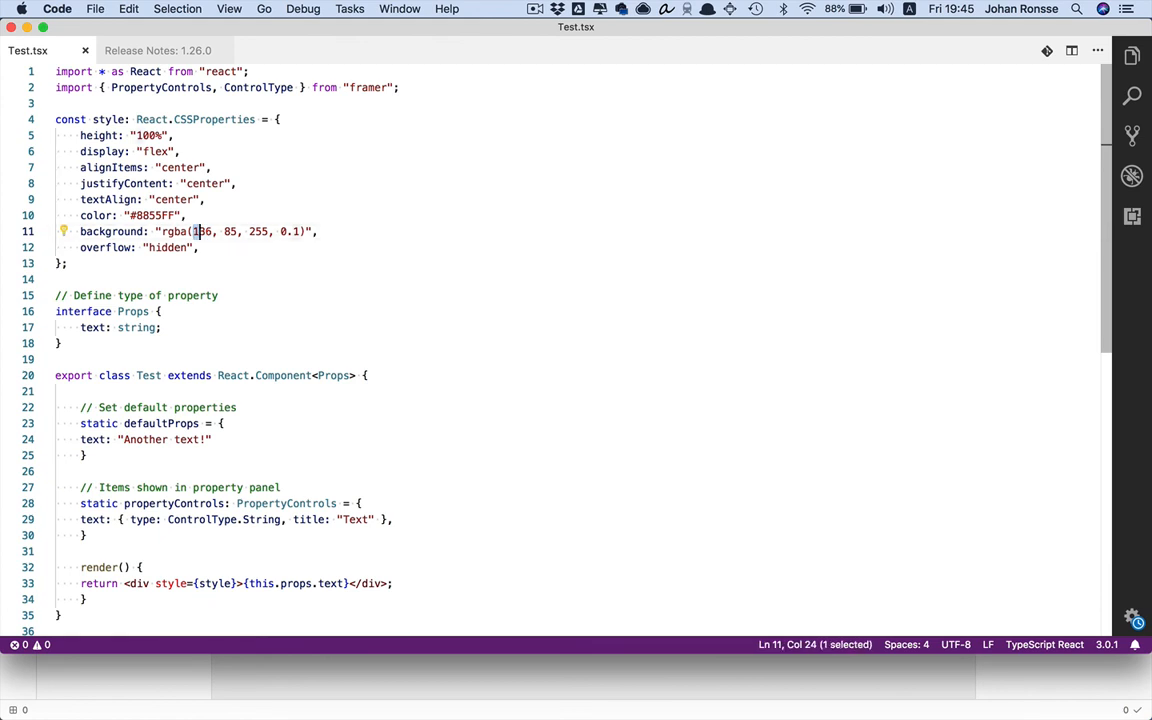
{"action": "double_click", "coordinate": [155, 215]}
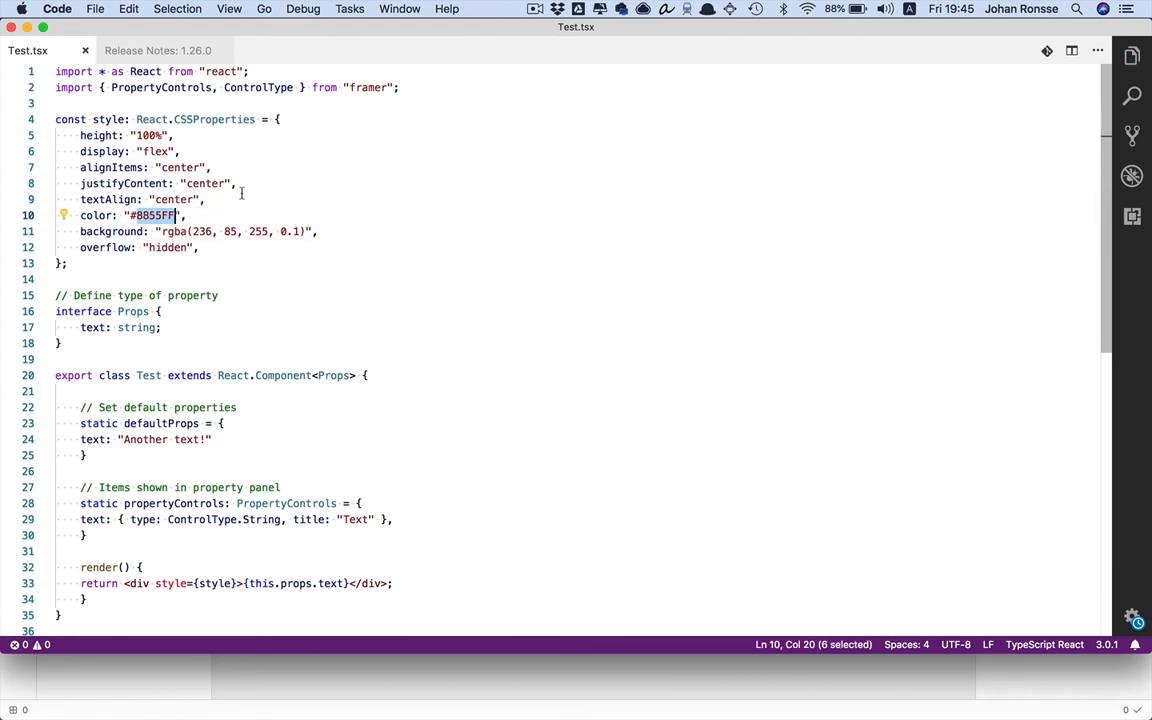
{"action": "scroll", "coordinate": [237, 447], "scroll_direction": "down", "scroll_amount": 10}
{"action": "scroll", "coordinate": [162, 177], "scroll_direction": "up", "scroll_amount": 10}
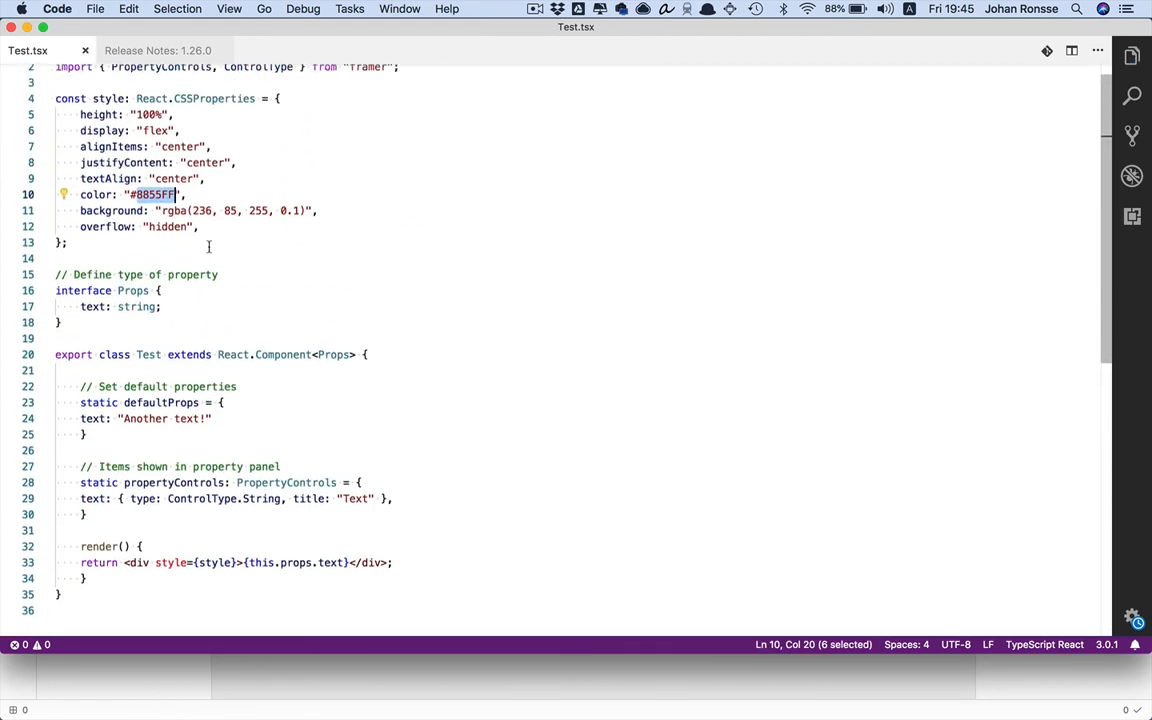
{"action": "left_click_drag", "start_coordinate": [357, 421], "coordinate": [95, 289]}
{"action": "left_click", "coordinate": [237, 308]}
{"action": "left_click", "coordinate": [222, 324]}
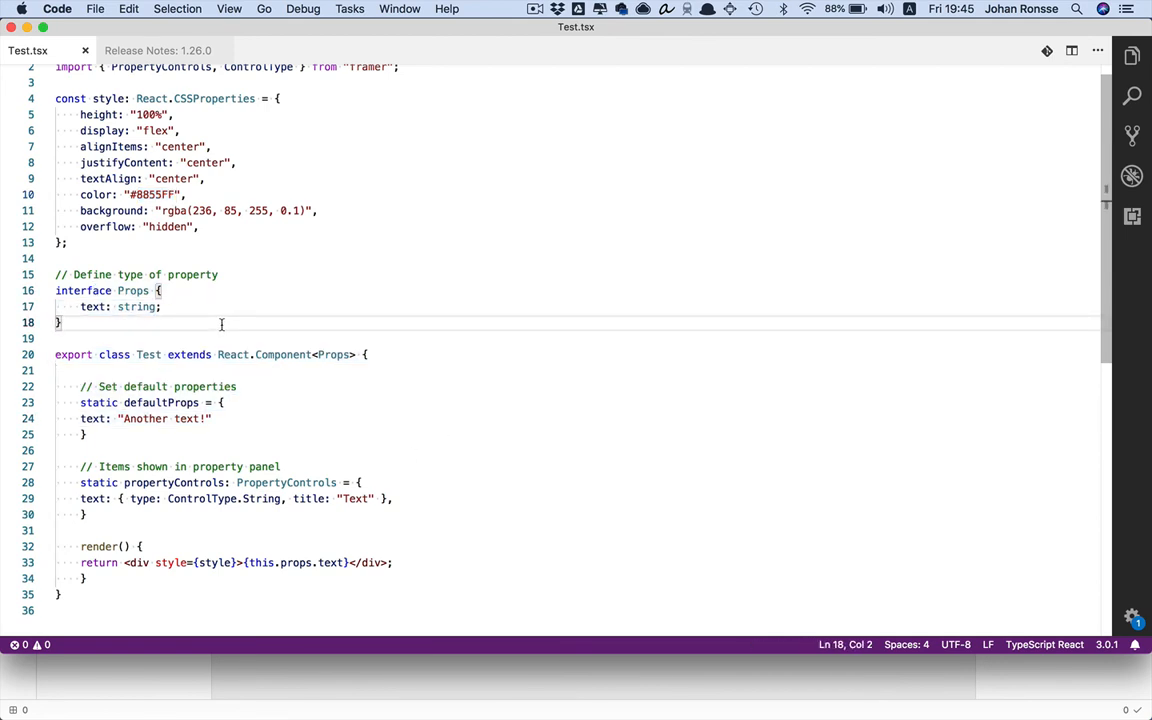
{"action": "scroll", "coordinate": [222, 324], "scroll_direction": "down", "scroll_amount": 3}
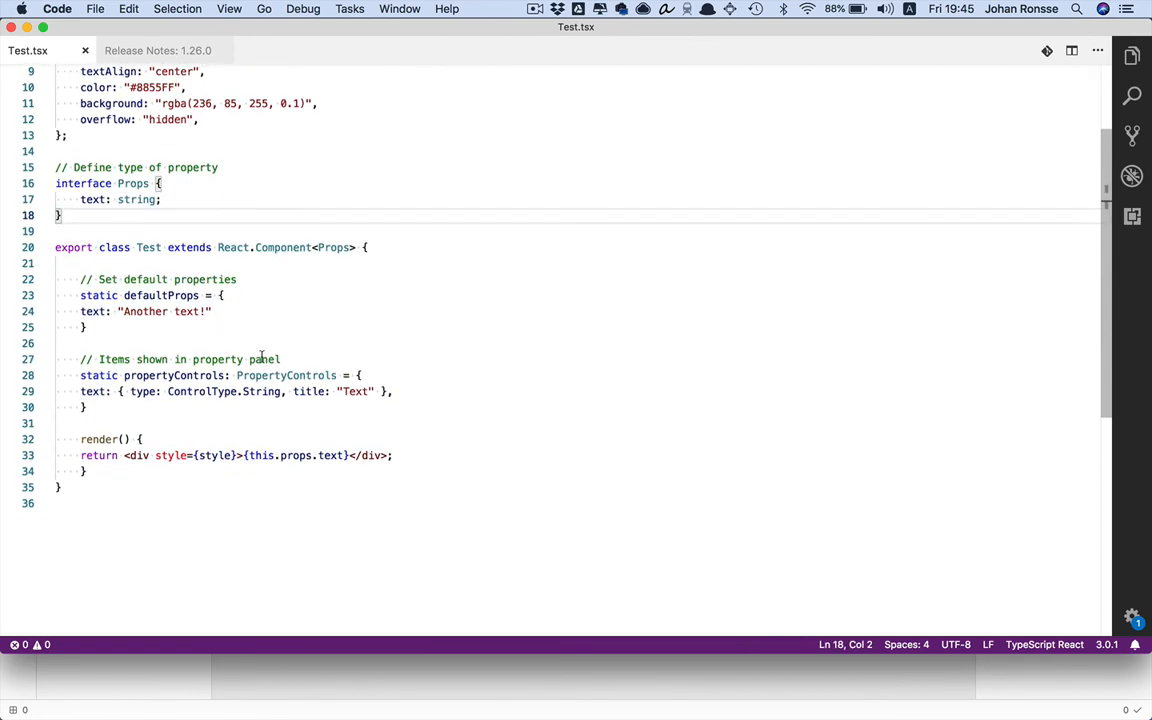
{"action": "key", "text": "super+Tab"}
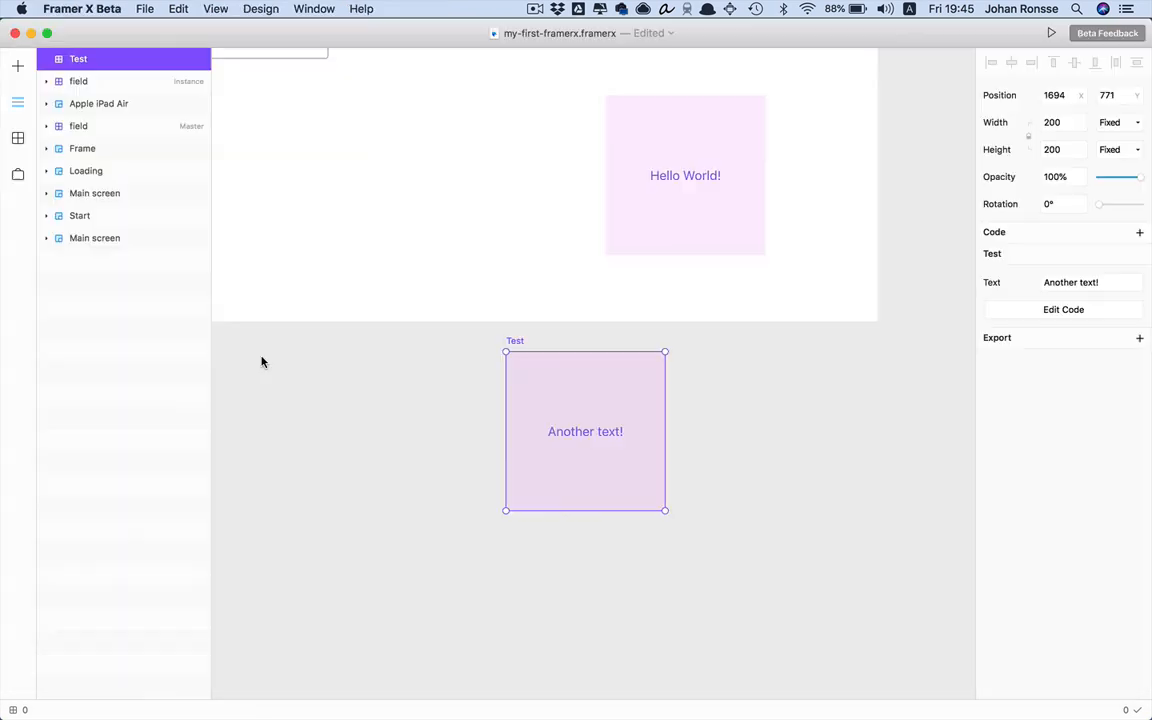
Place another Test box beside the first one below Main screen
{"action": "left_click", "coordinate": [18, 139]}
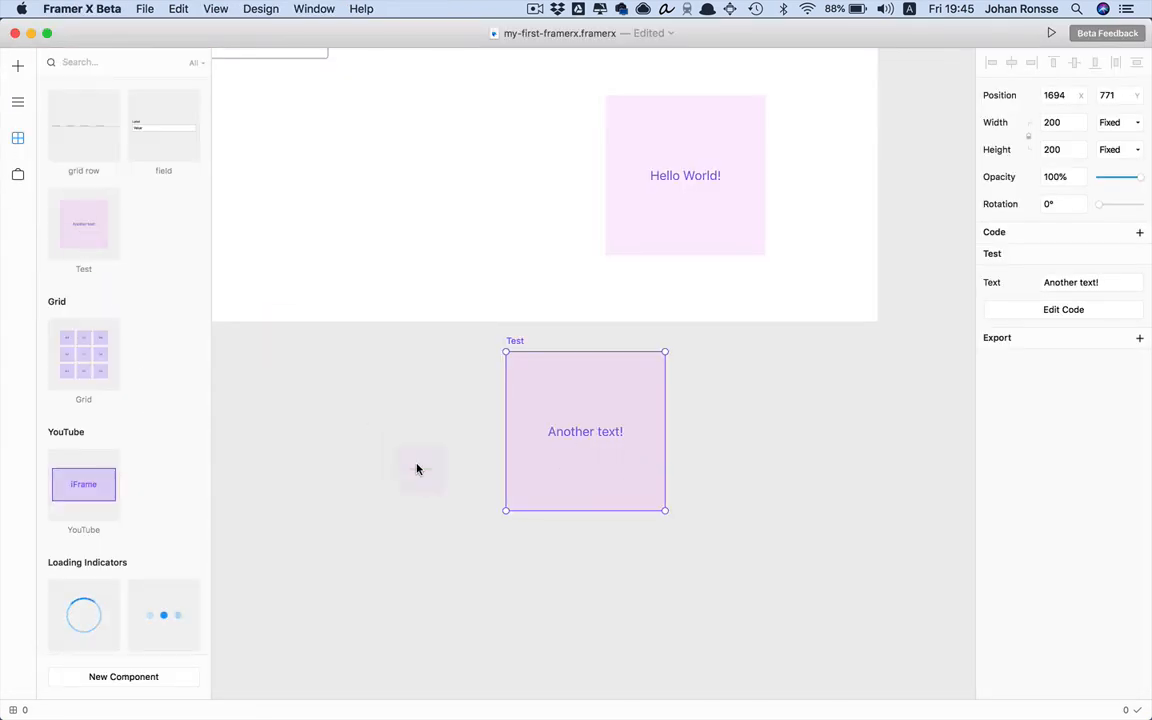
{"action": "left_click_drag", "start_coordinate": [417, 463], "coordinate": [420, 457]}
{"action": "left_click", "coordinate": [559, 545]}
Zoom out and pan over to the Start frame, checking its white background rectangle
{"action": "scroll", "coordinate": [568, 526], "scroll_direction": "up", "scroll_amount": 3}
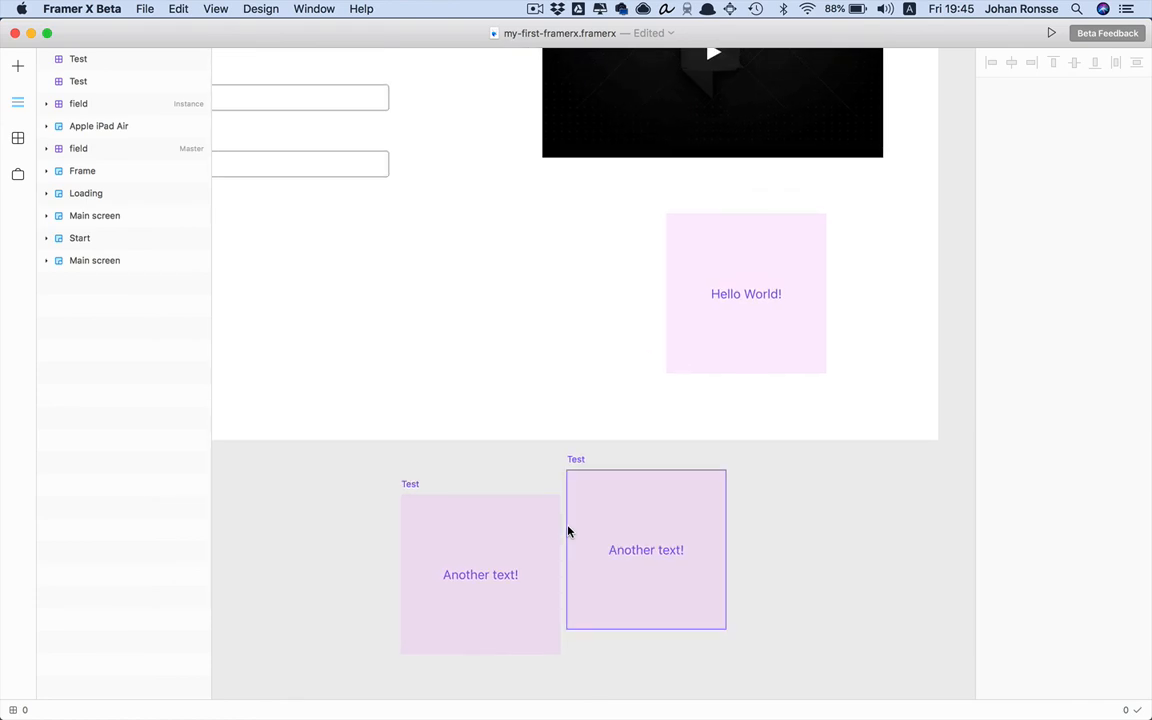
{"action": "key", "text": "super+plus"}
{"action": "key", "text": "super+minus"}
{"action": "key", "text": "super+minus"}
{"action": "scroll", "coordinate": [568, 531], "scroll_direction": "left", "scroll_amount": 4}
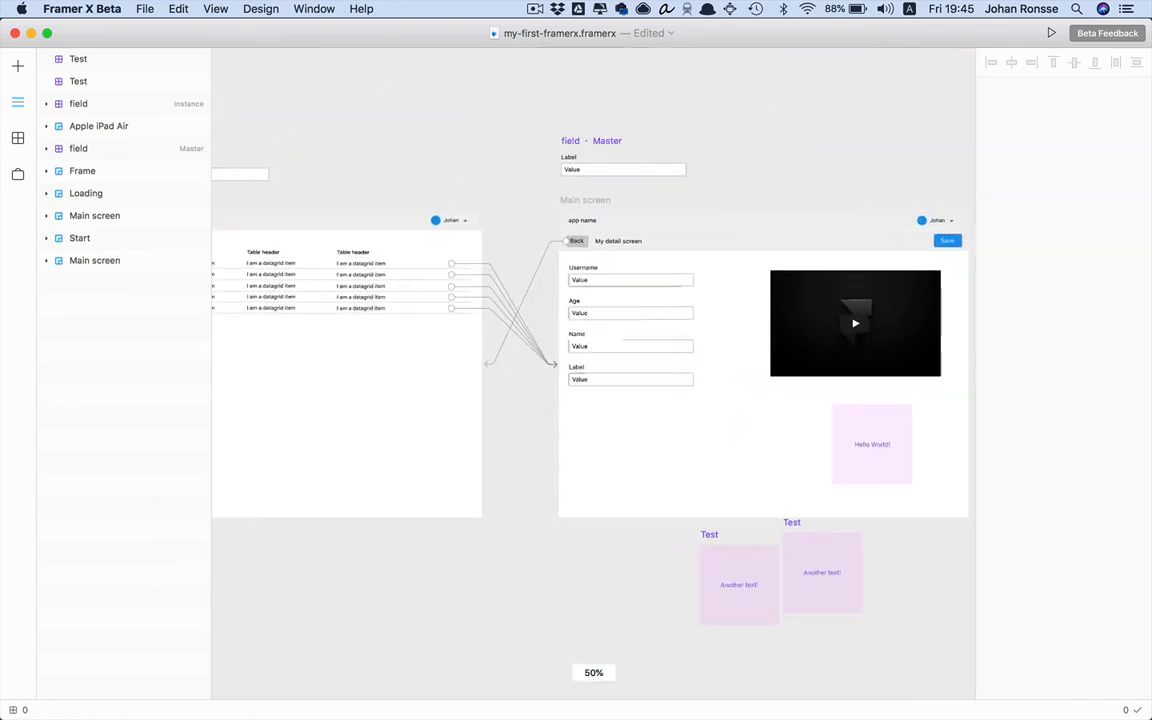
{"action": "scroll", "coordinate": [593, 372], "scroll_direction": "left", "scroll_amount": 10}
{"action": "scroll", "coordinate": [593, 372], "scroll_direction": "down", "scroll_amount": 5}
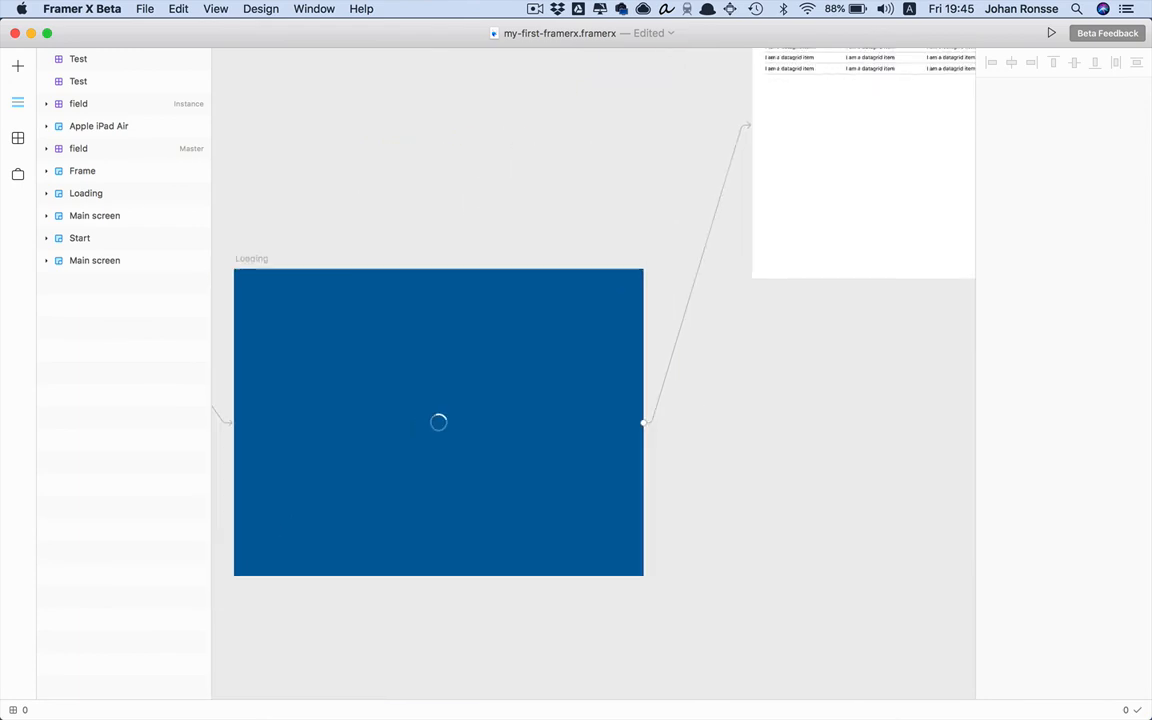
{"action": "scroll", "coordinate": [593, 372], "scroll_direction": "left", "scroll_amount": 15}
{"action": "scroll", "coordinate": [593, 372], "scroll_direction": "down", "scroll_amount": 2}
{"action": "scroll", "coordinate": [593, 372], "scroll_direction": "up", "scroll_amount": 6}
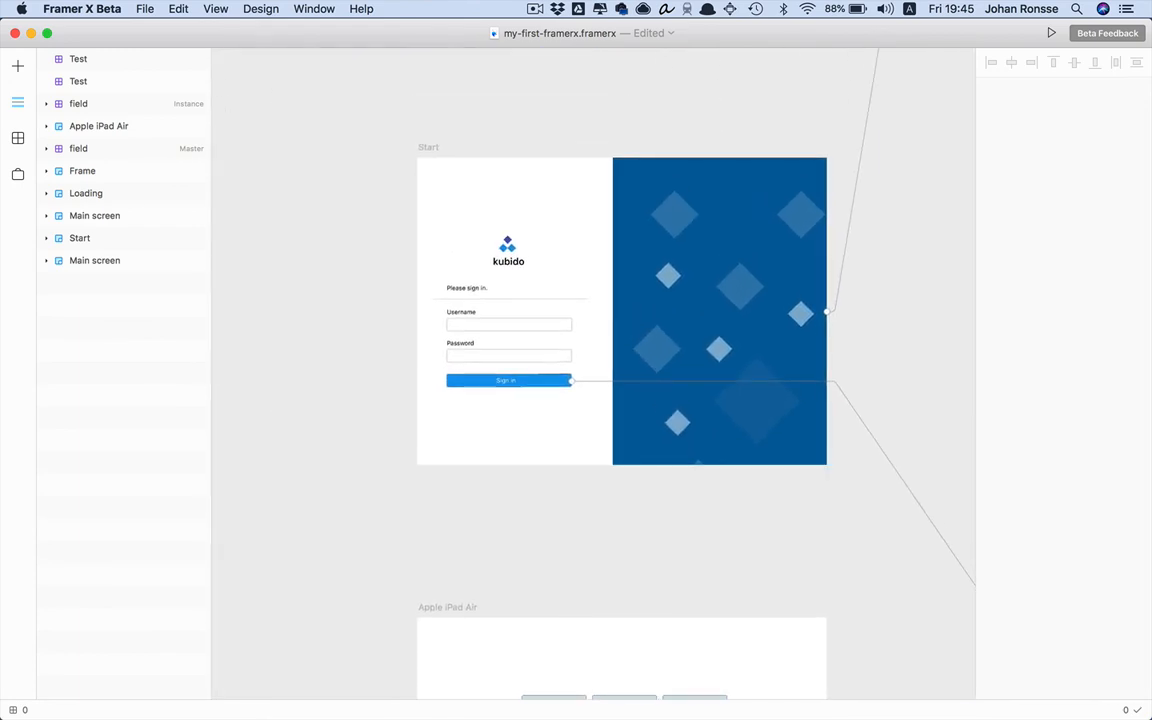
{"action": "scroll", "coordinate": [550, 507], "scroll_direction": "up", "scroll_amount": 2}
{"action": "scroll", "coordinate": [550, 507], "scroll_direction": "right", "scroll_amount": 1}
{"action": "left_click", "coordinate": [440, 250]}
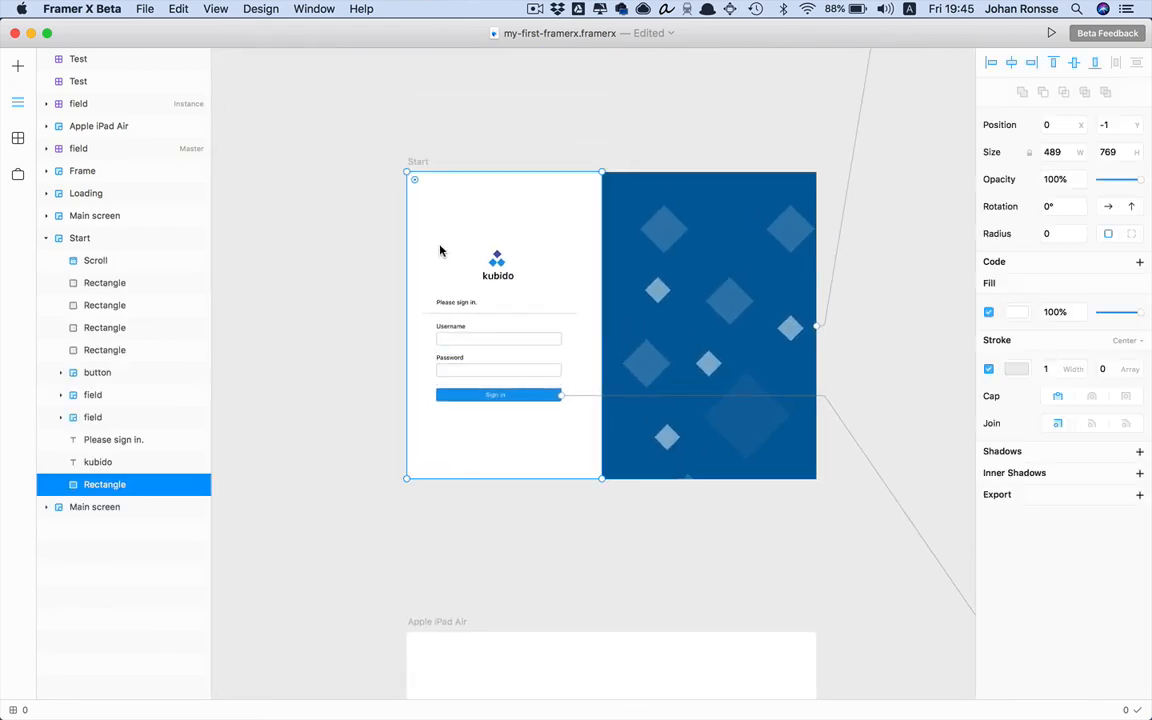
{"action": "left_click", "coordinate": [378, 267]}
{"action": "scroll", "coordinate": [378, 267], "scroll_direction": "up", "scroll_amount": 2}
{"action": "scroll", "coordinate": [378, 267], "scroll_direction": "right", "scroll_amount": 2}
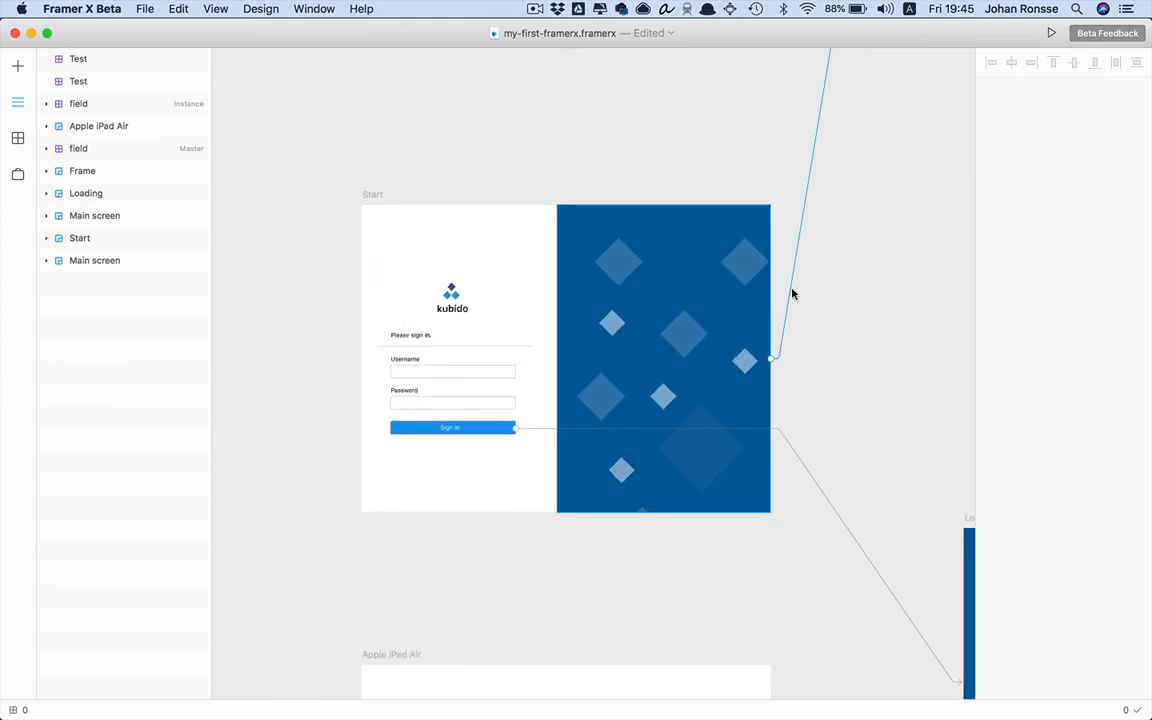